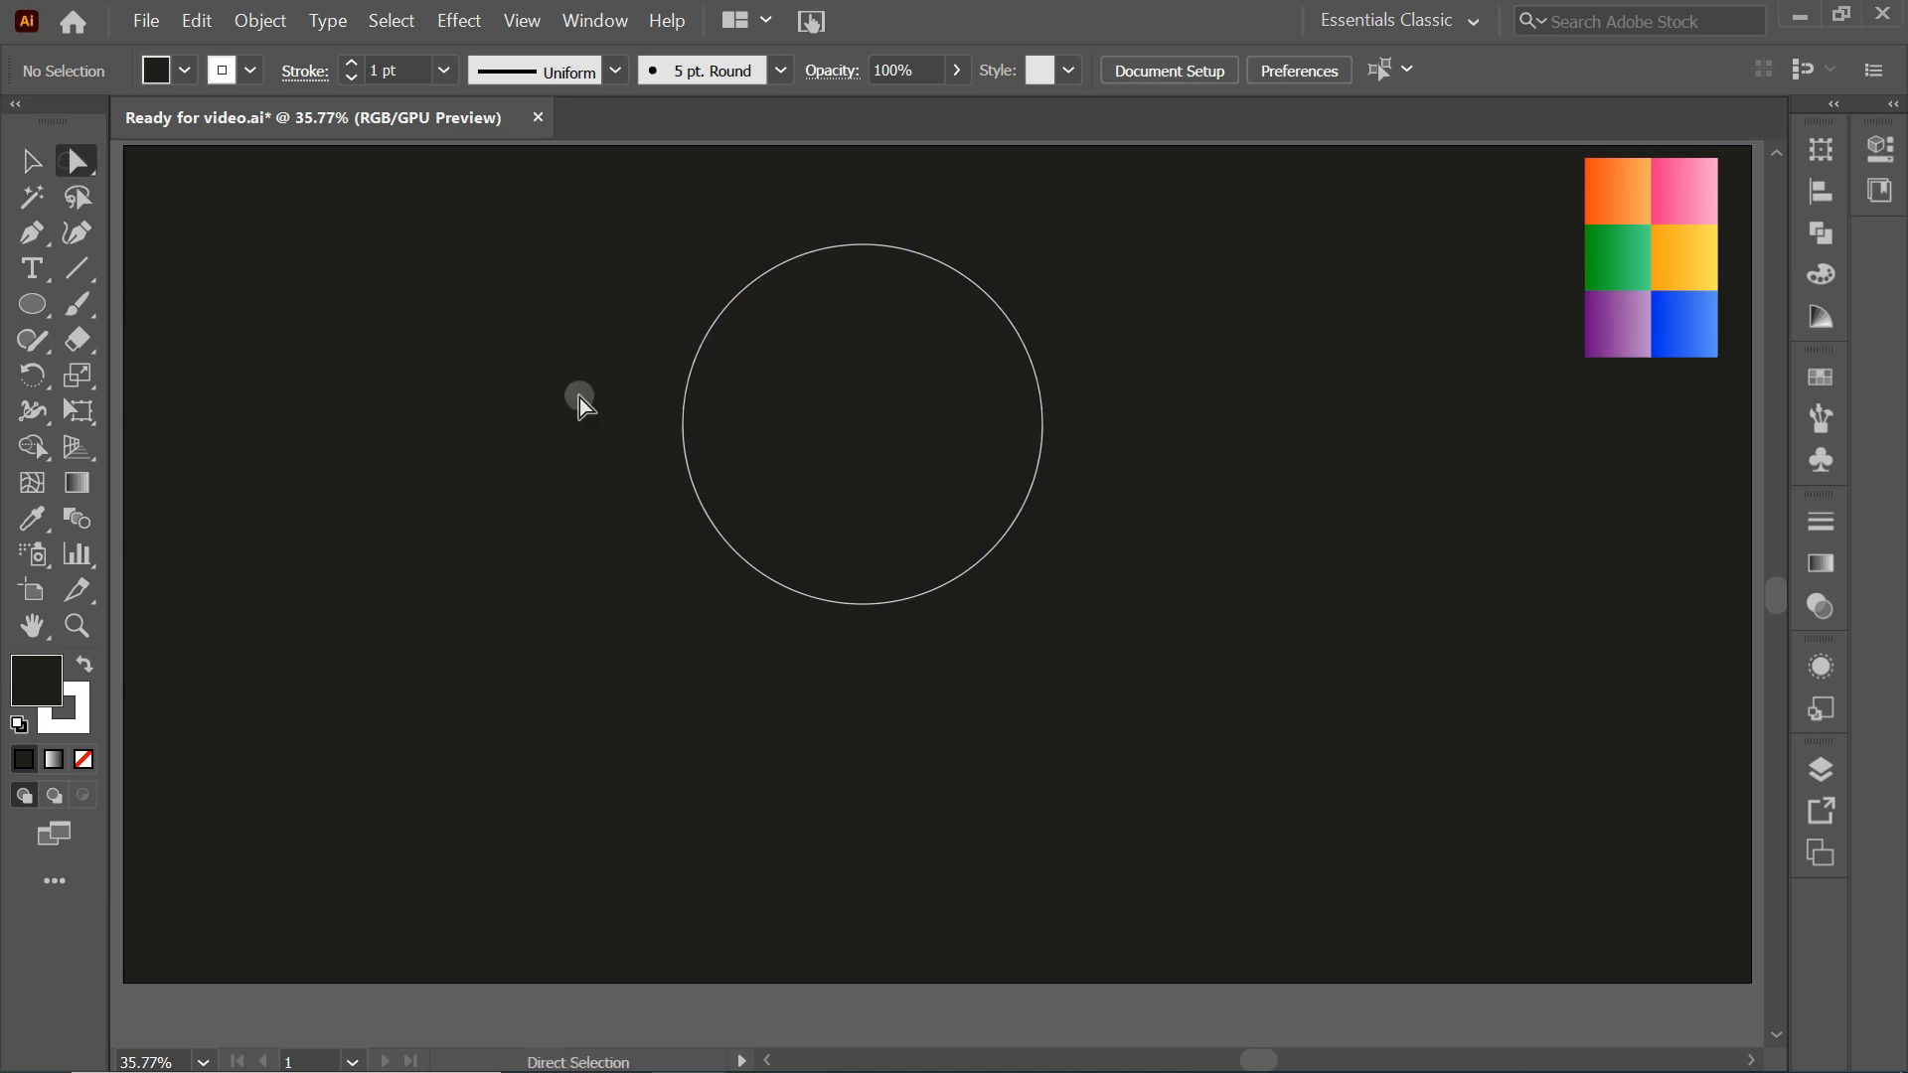
Reshape the circle into a teardrop by pulling its lowest anchor straight down and collapsing that anchor's handles into a sharp point
{"action": "left_click", "coordinate": [879, 610]}
{"action": "left_click", "coordinate": [862, 606]}
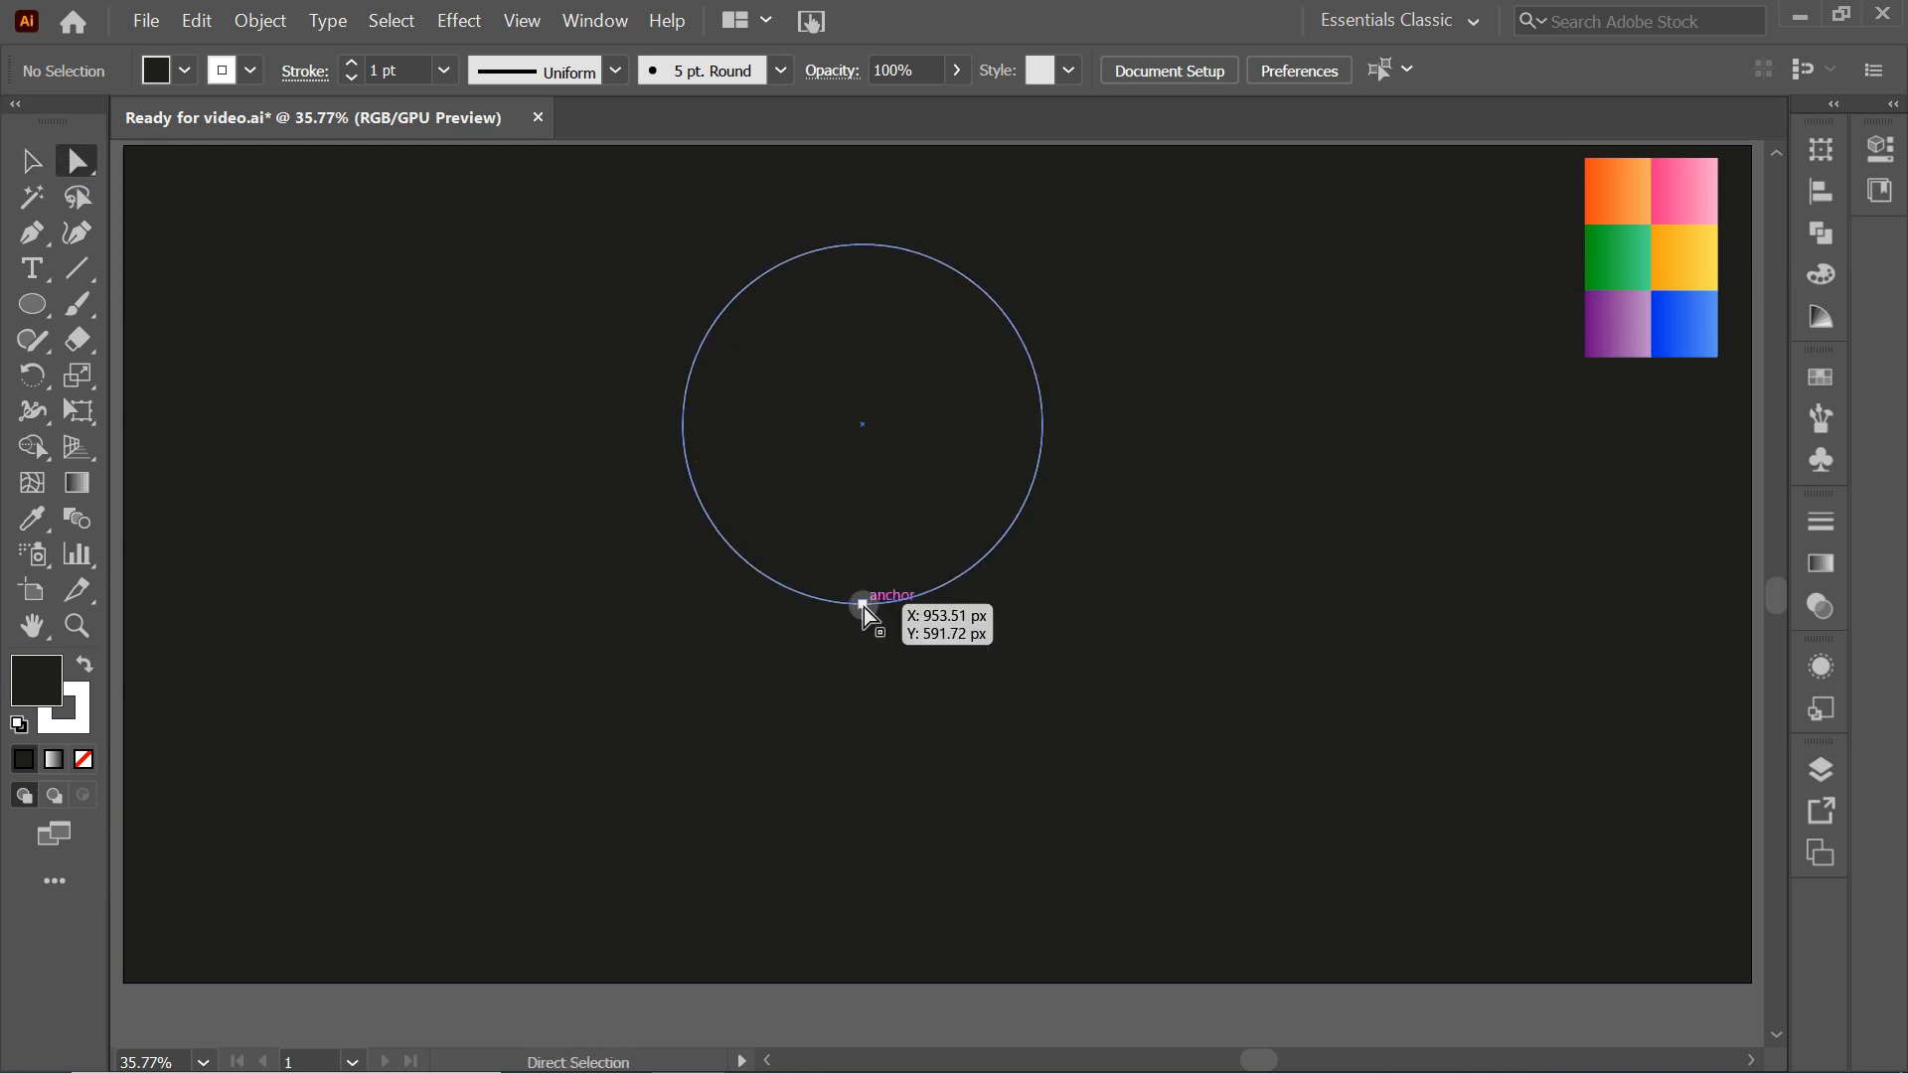
{"action": "left_click_drag", "start_coordinate": [862, 606], "coordinate": [902, 849]}
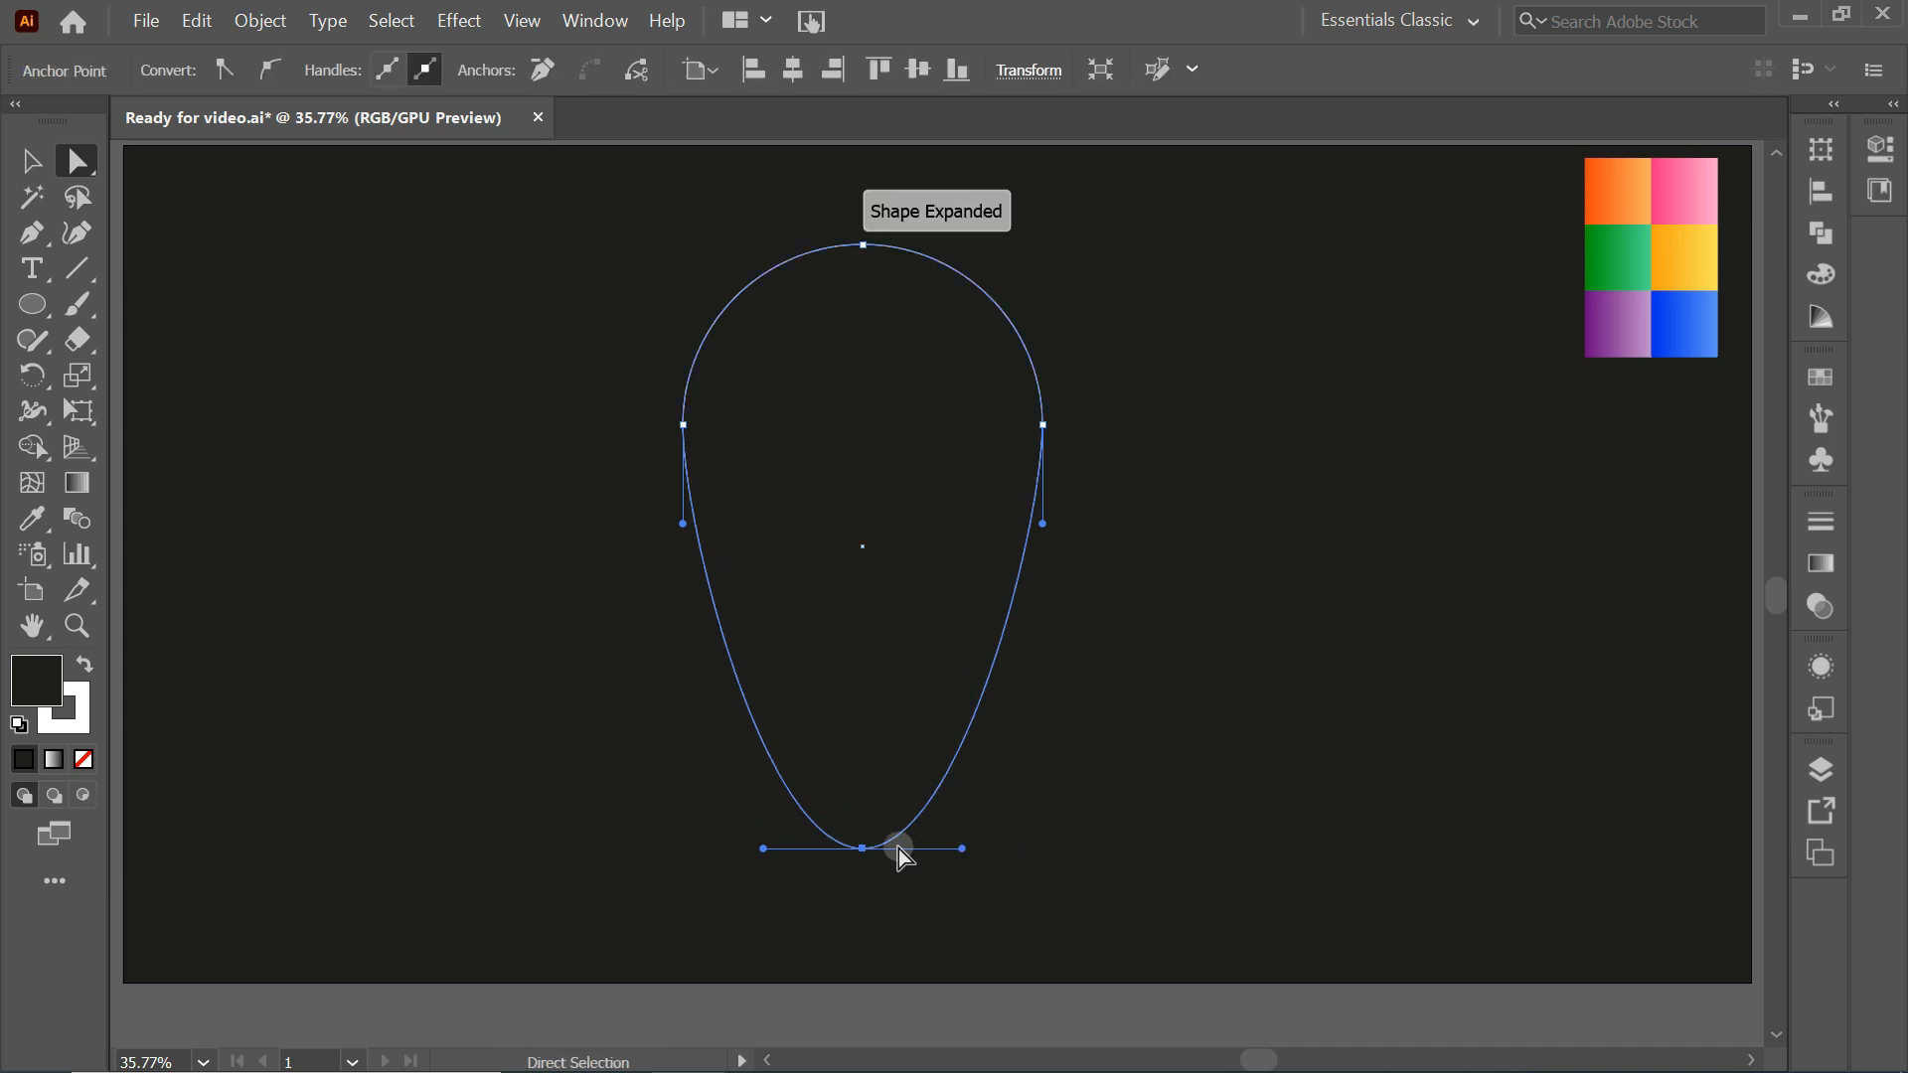
{"action": "left_click_drag", "start_coordinate": [764, 851], "coordinate": [861, 854]}
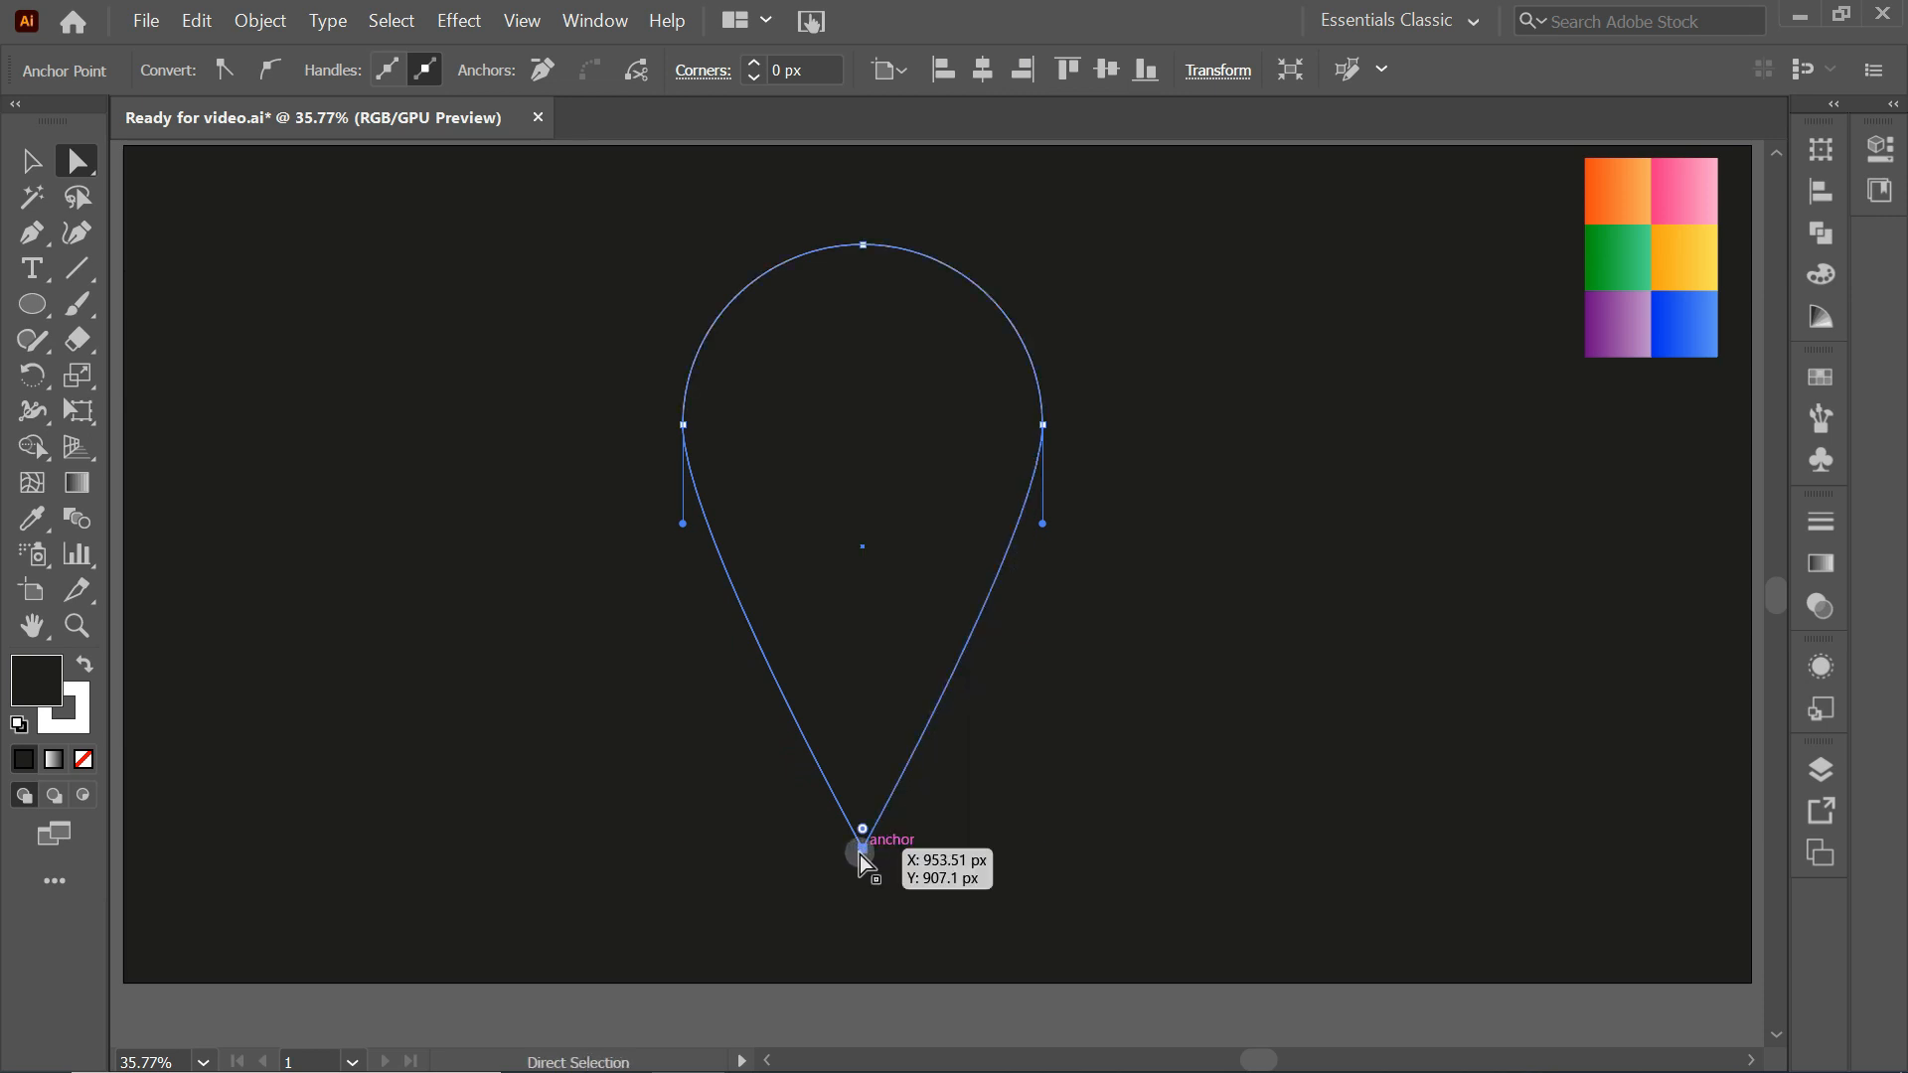
Copy the teardrop, paste it in front, and scale the duplicate down to about two-thirds size, keeping its tip on the original's tip
{"action": "left_click", "coordinate": [31, 161]}
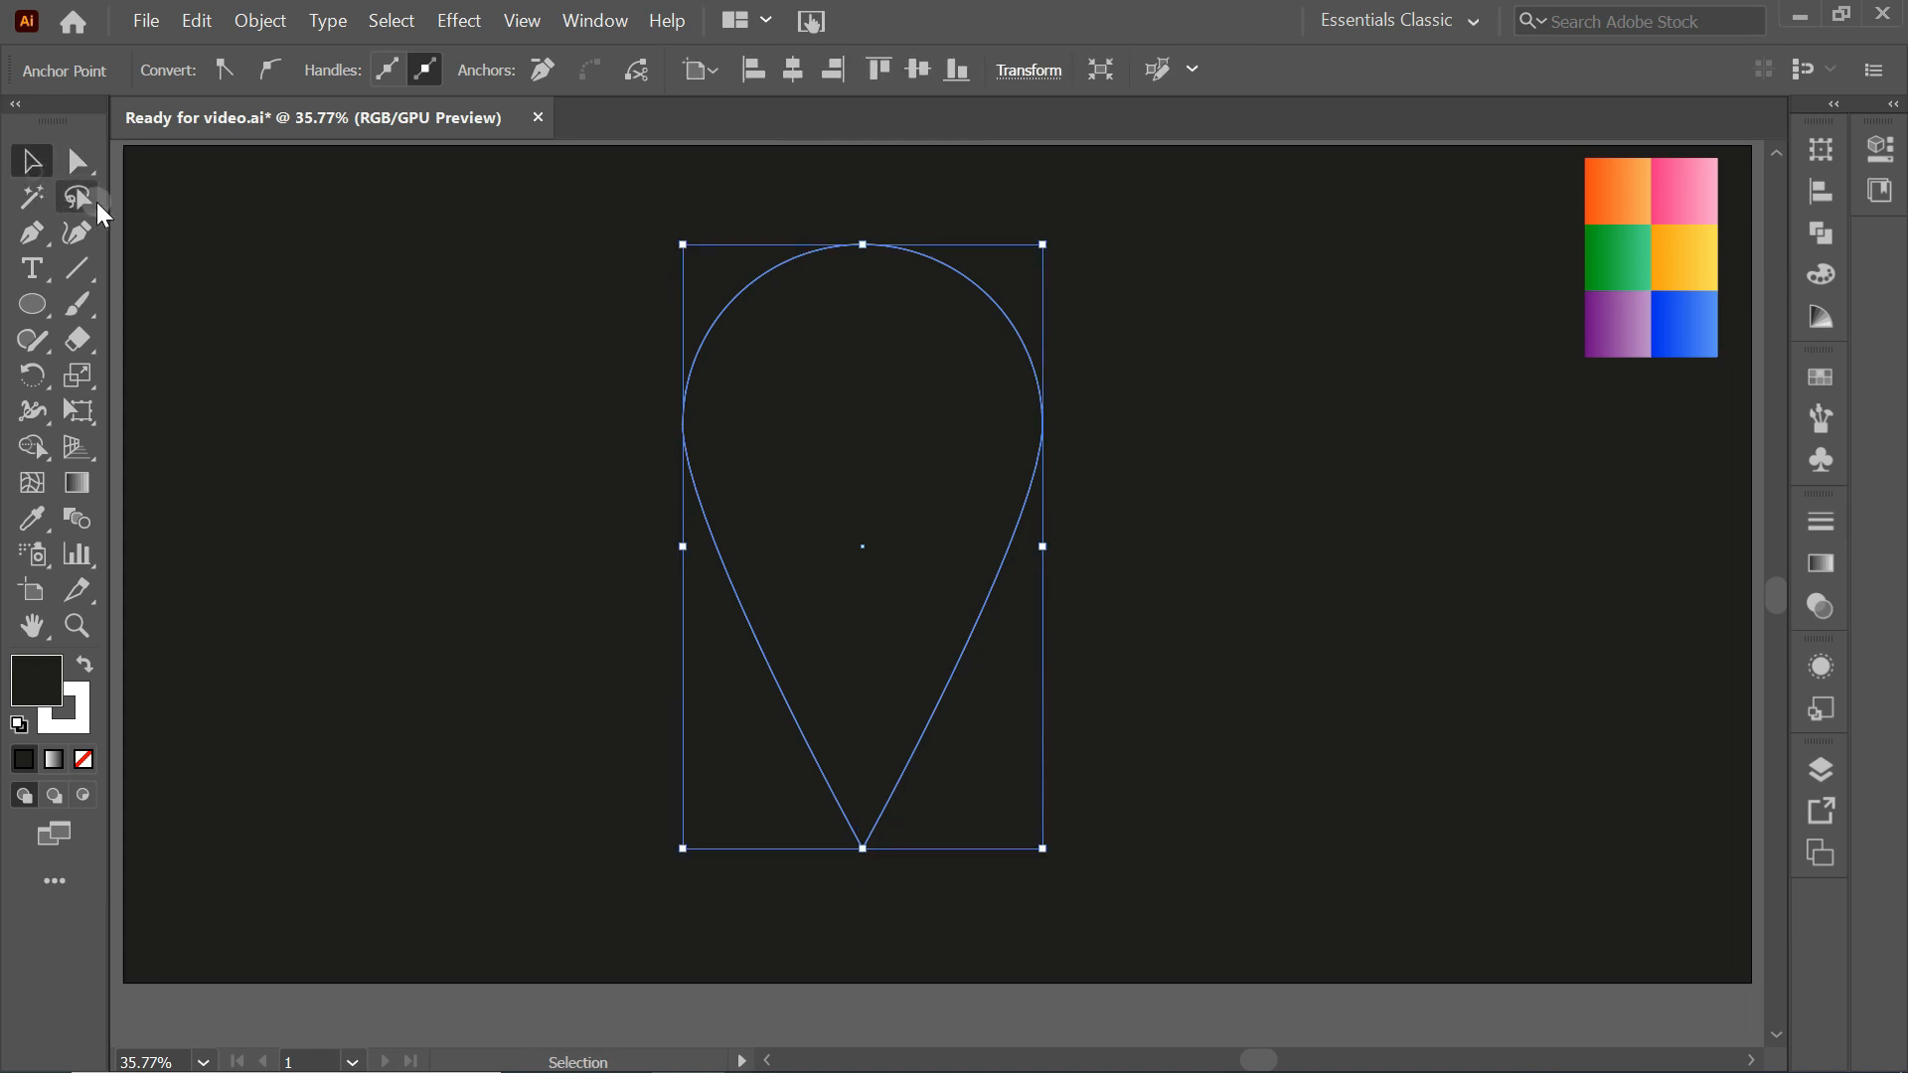
{"action": "left_click", "coordinate": [350, 243]}
{"action": "left_click", "coordinate": [836, 250]}
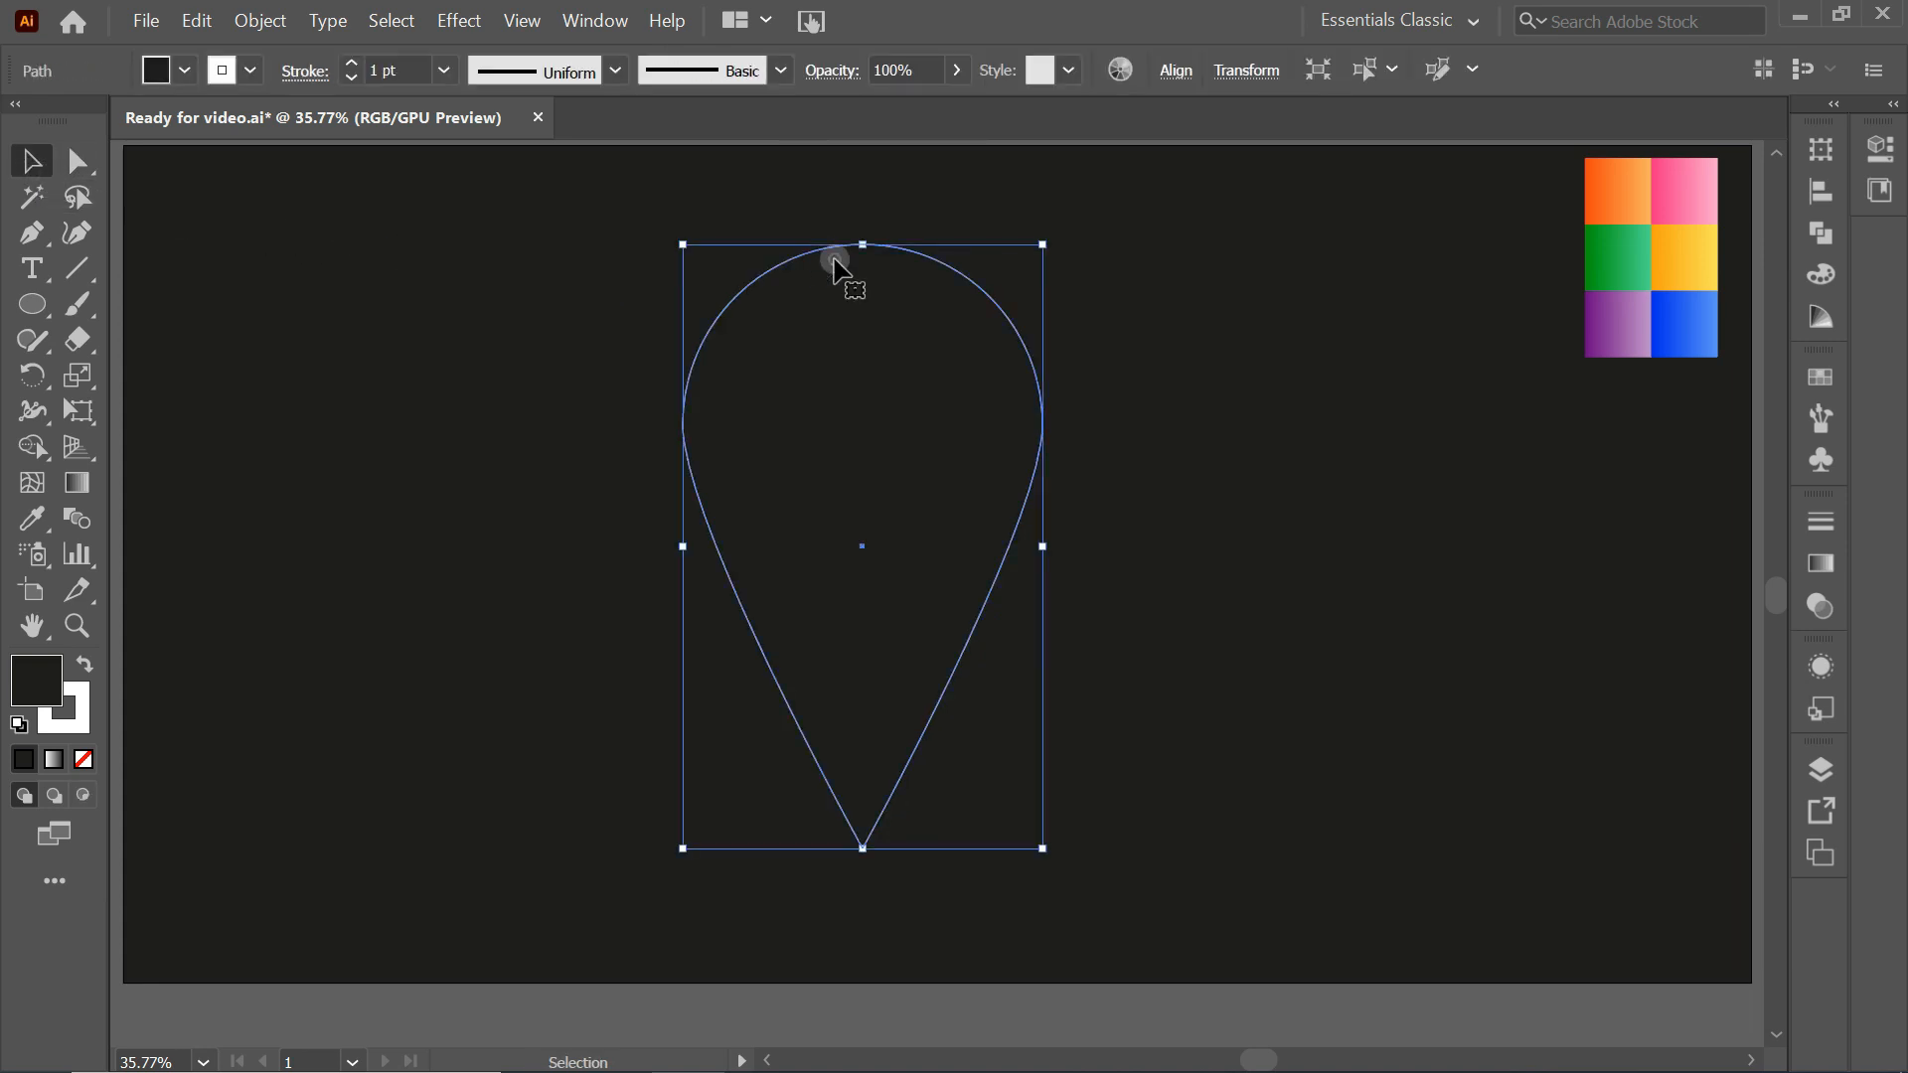
{"action": "left_click", "coordinate": [198, 20]}
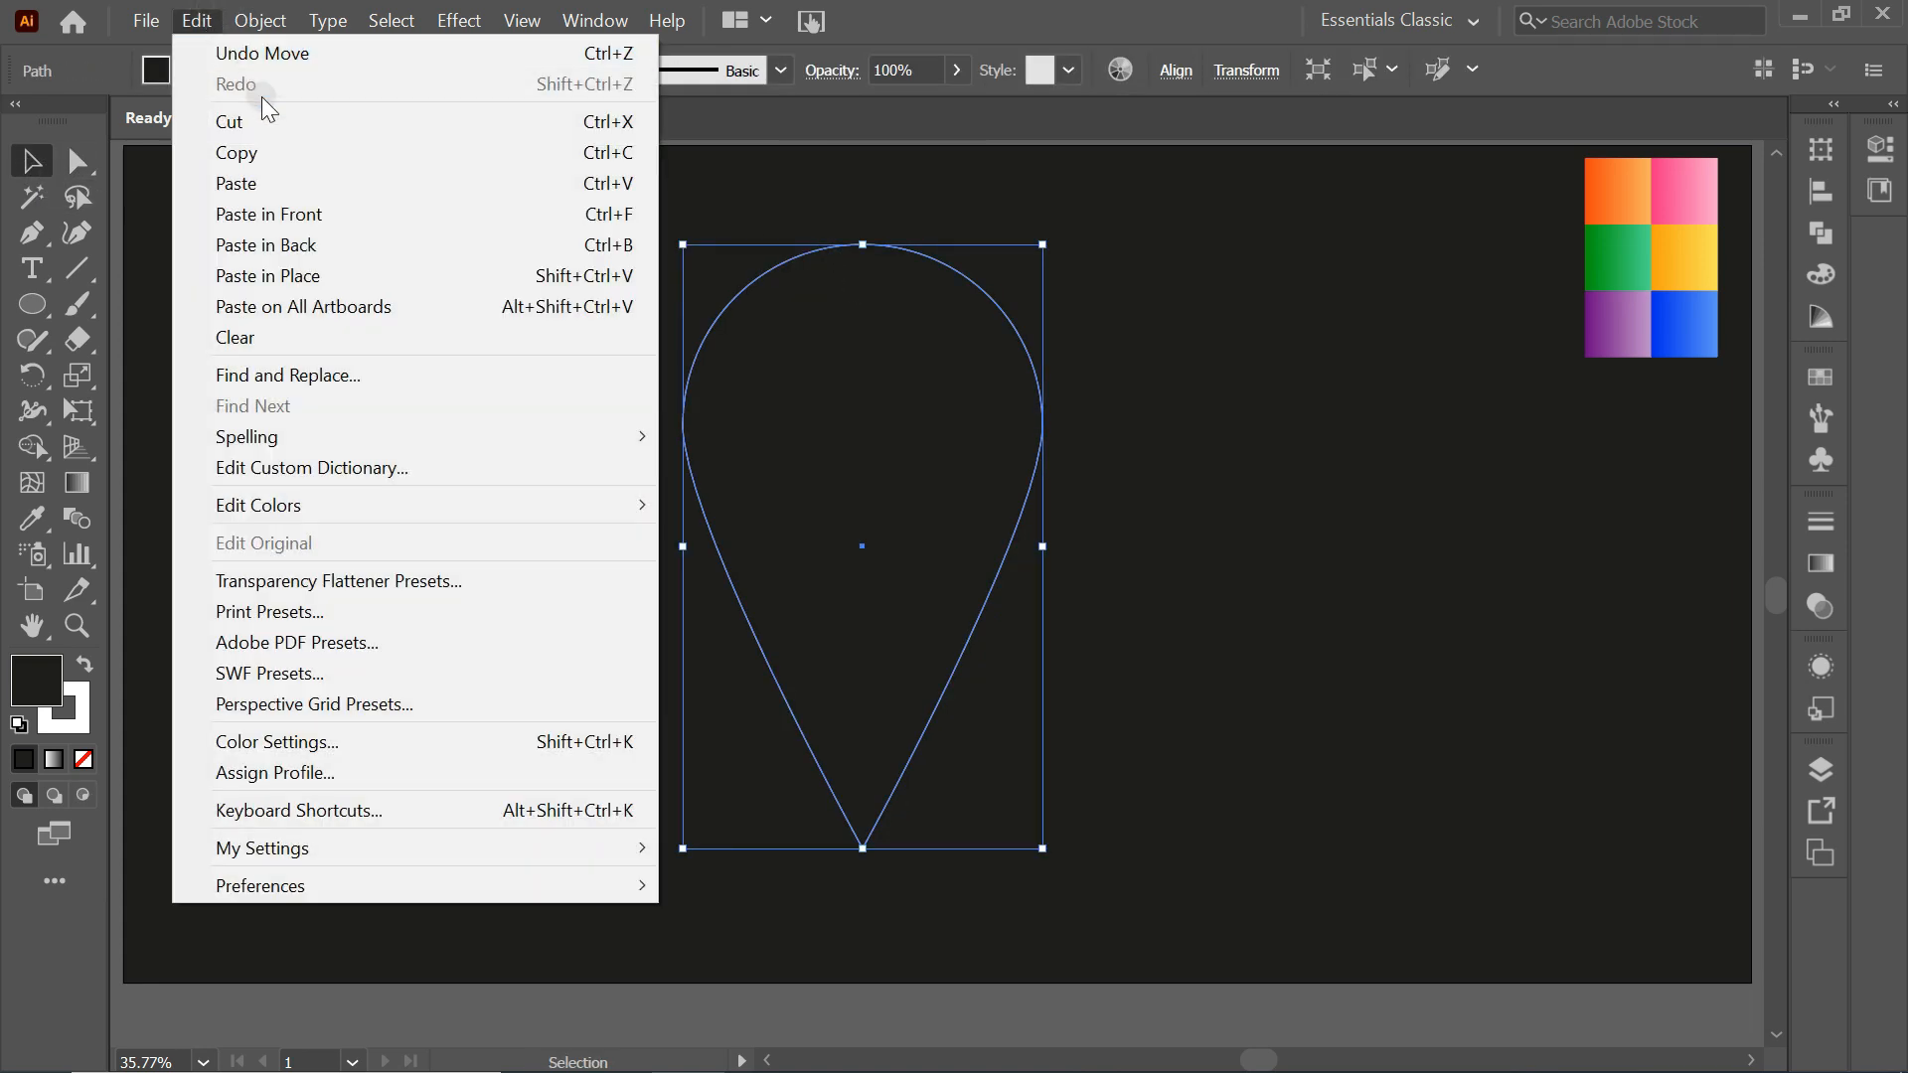
{"action": "left_click", "coordinate": [342, 163]}
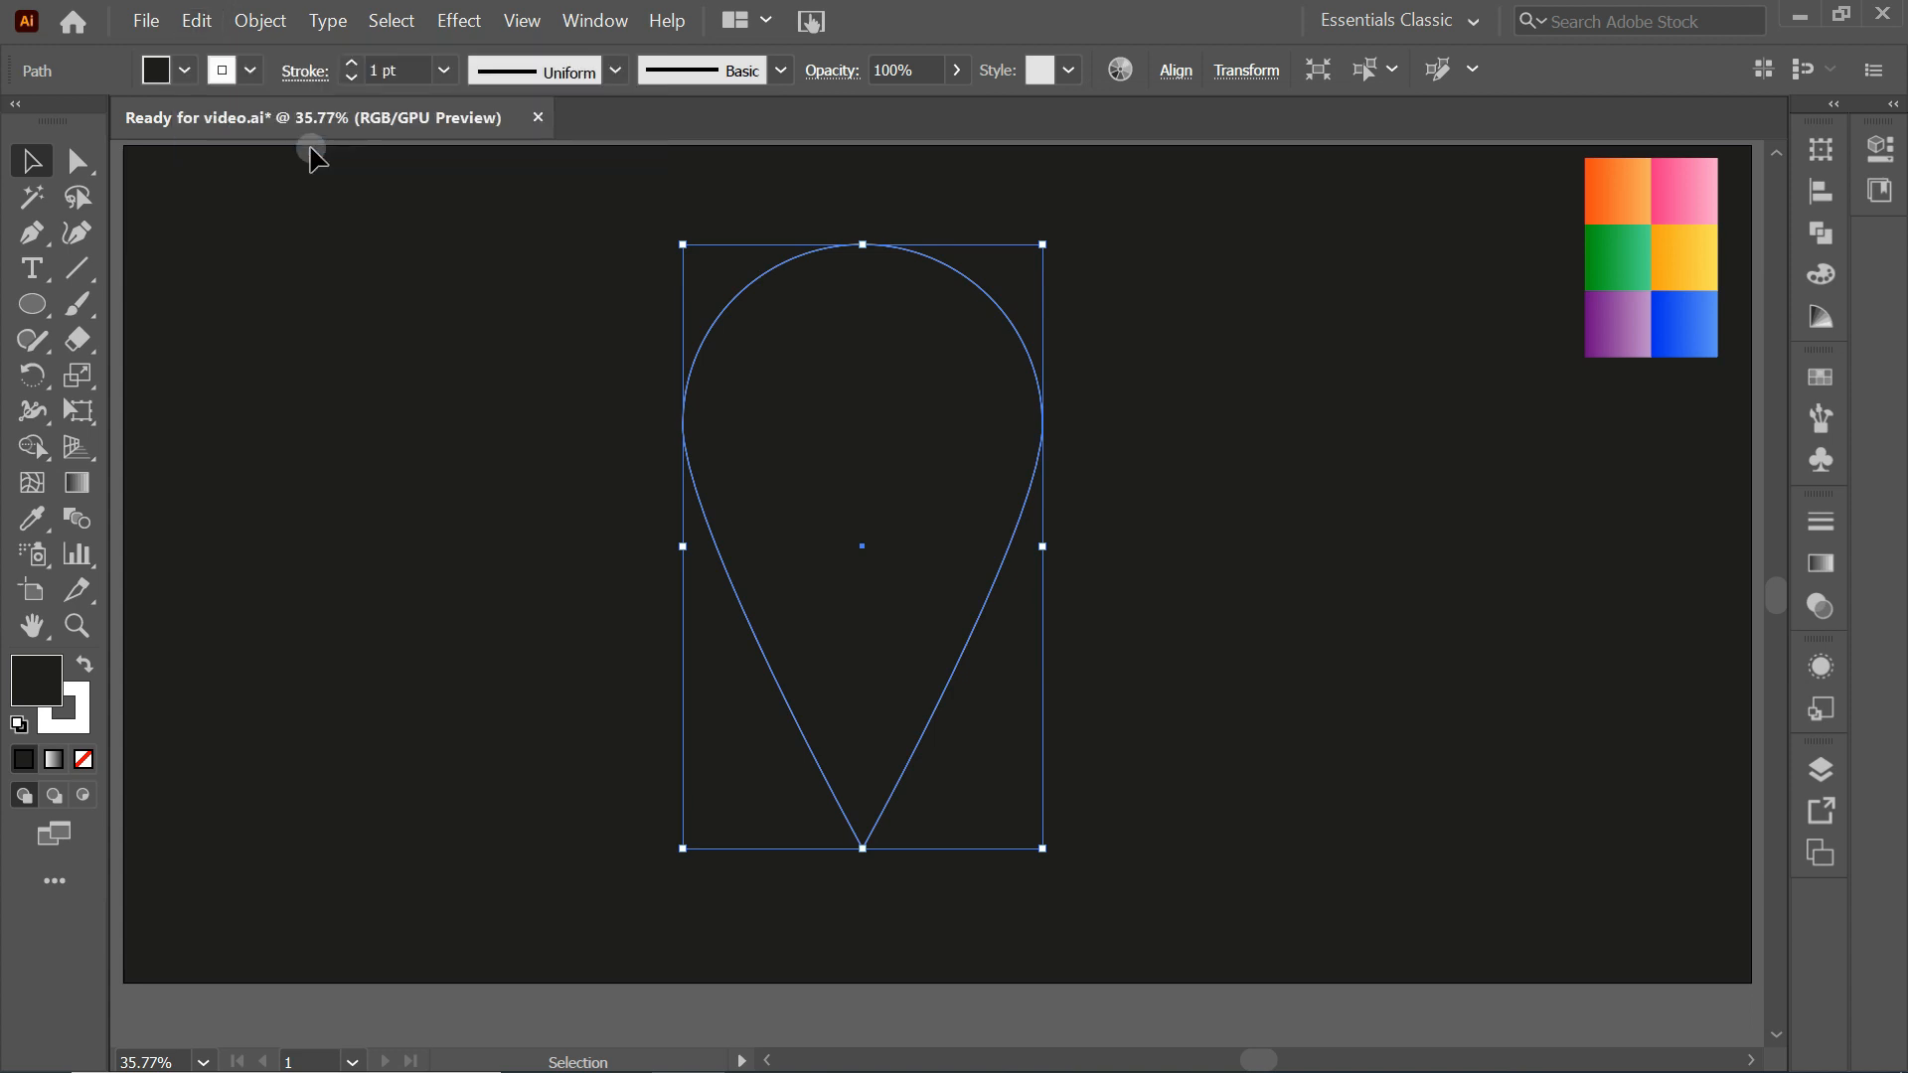
{"action": "left_click", "coordinate": [194, 24]}
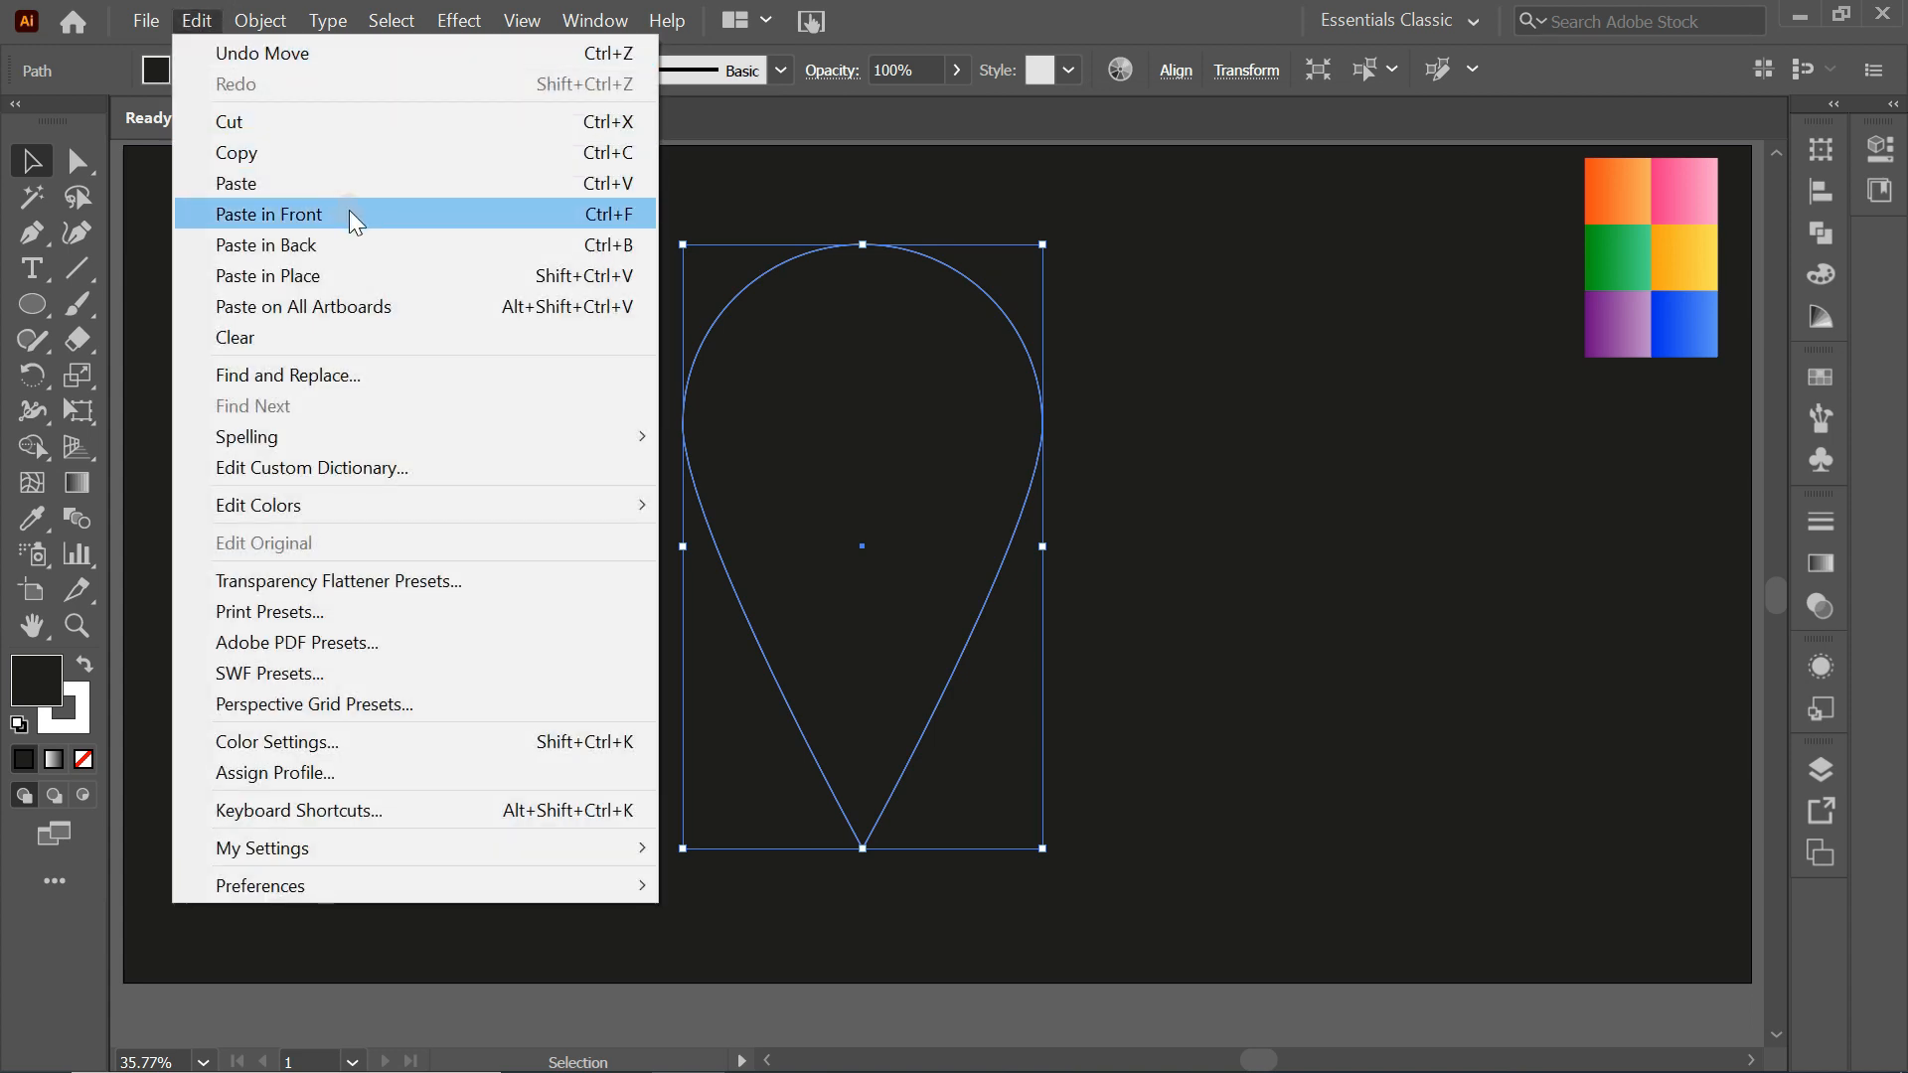
{"action": "left_click", "coordinate": [350, 214]}
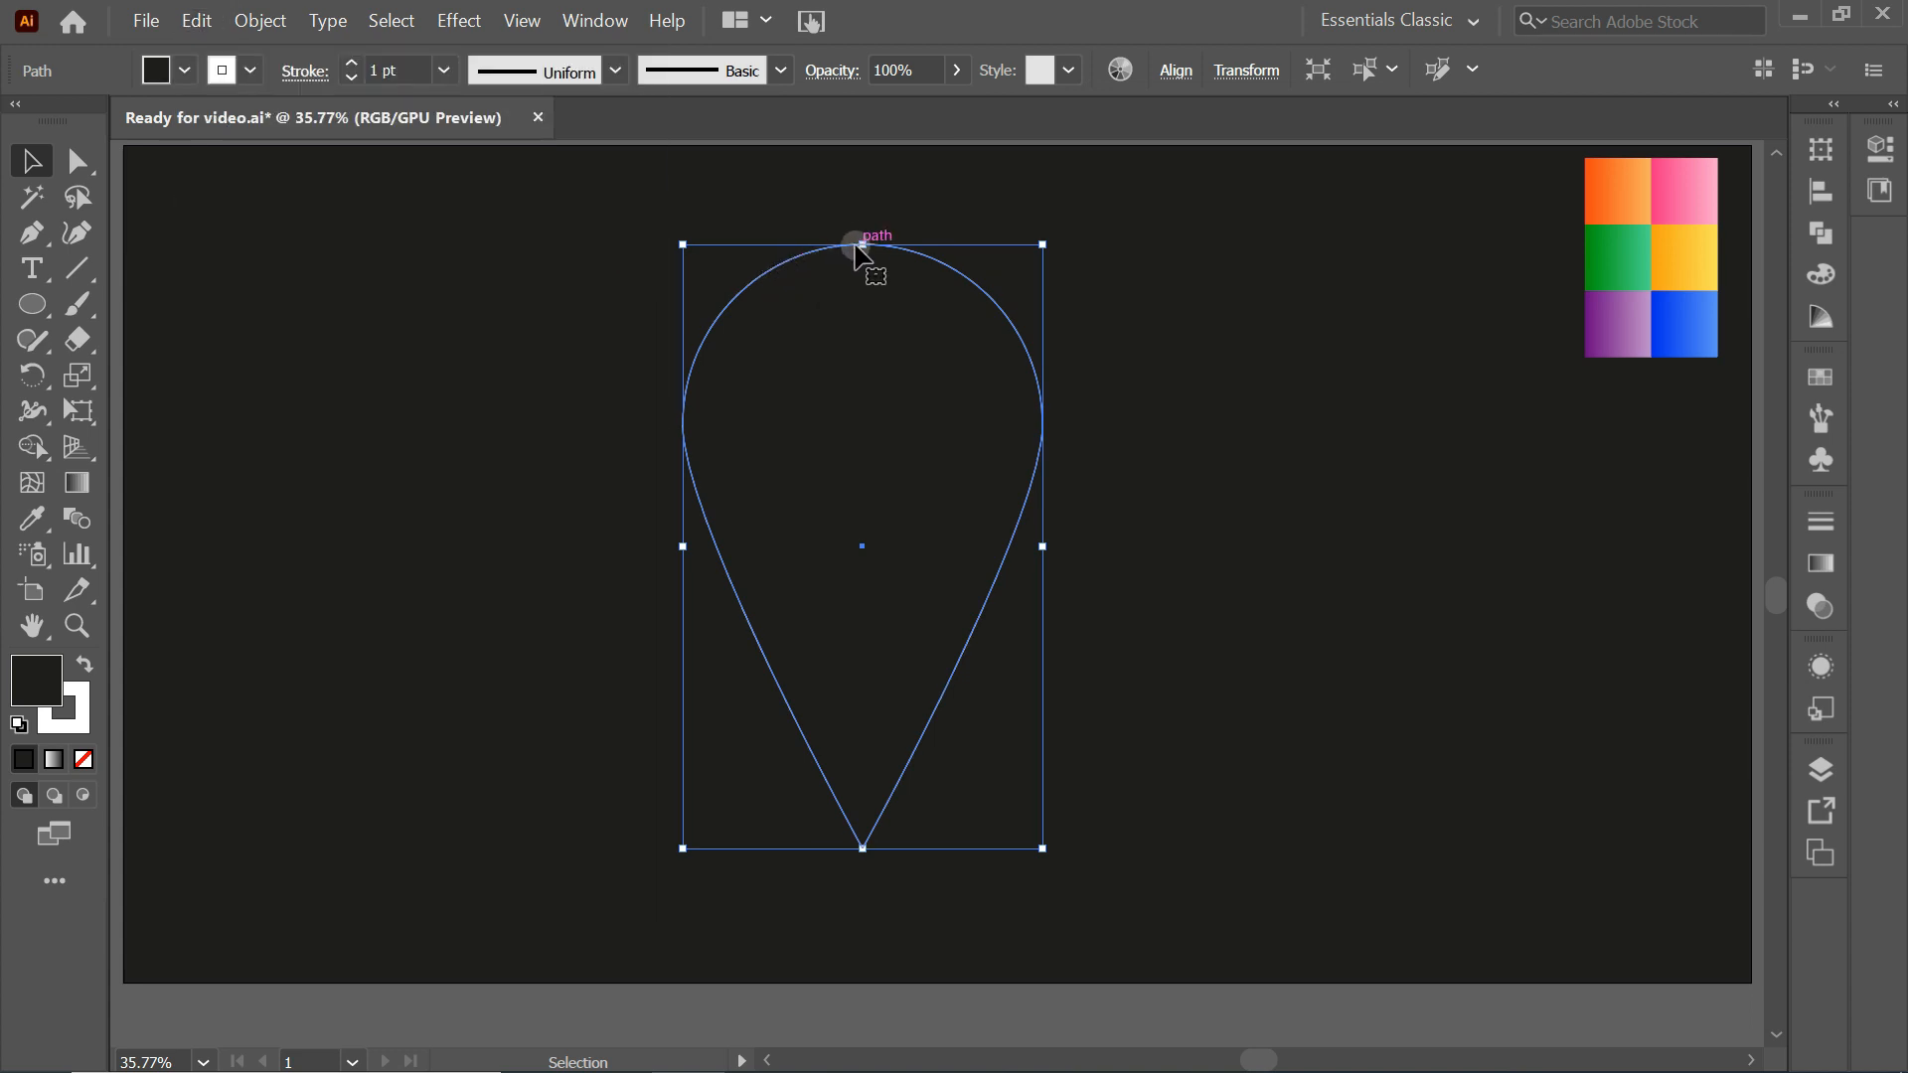
{"action": "left_click_drag", "start_coordinate": [871, 250], "coordinate": [883, 451]}
{"action": "left_click", "coordinate": [1038, 352]}
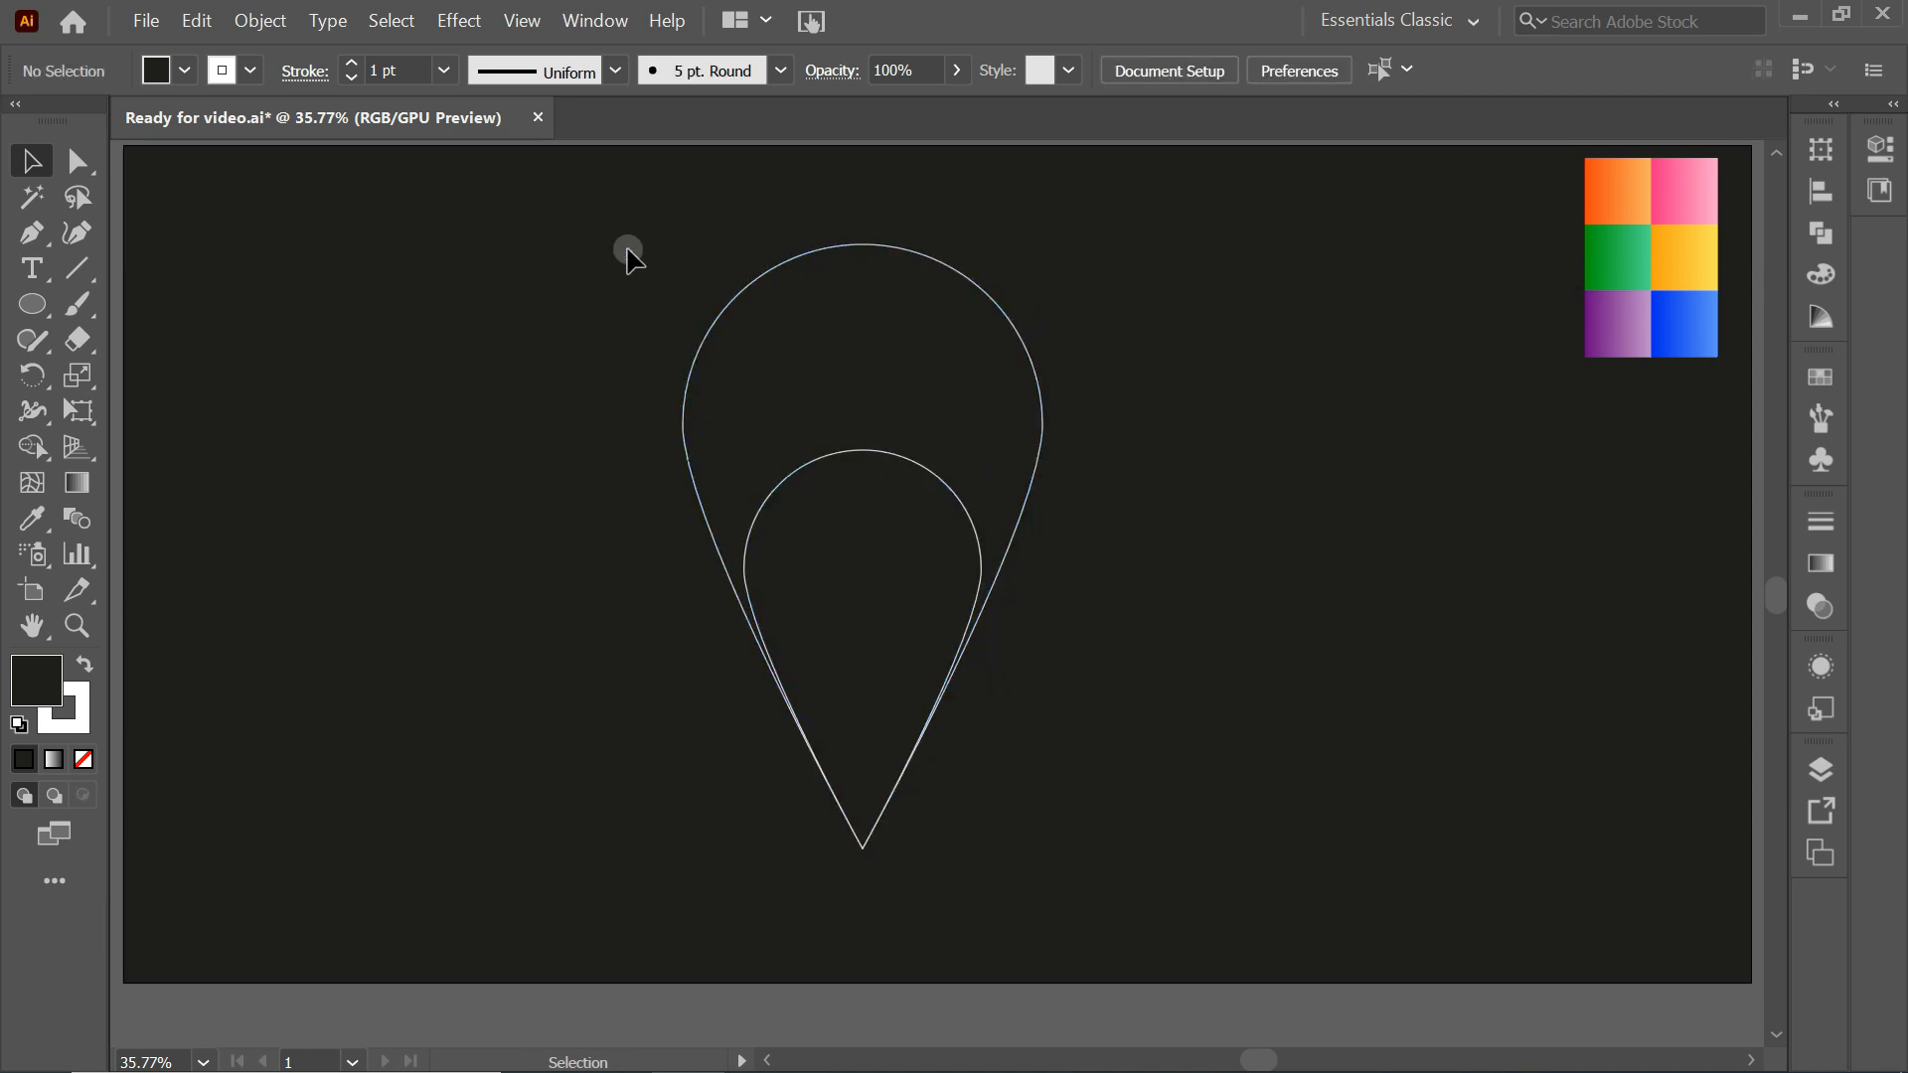
Split the two overlapping teardrops into separate outer and inner regions with Shape Builder, filling both with the white-to-black linear gradient
{"action": "left_click_drag", "start_coordinate": [733, 405], "coordinate": [1201, 823]}
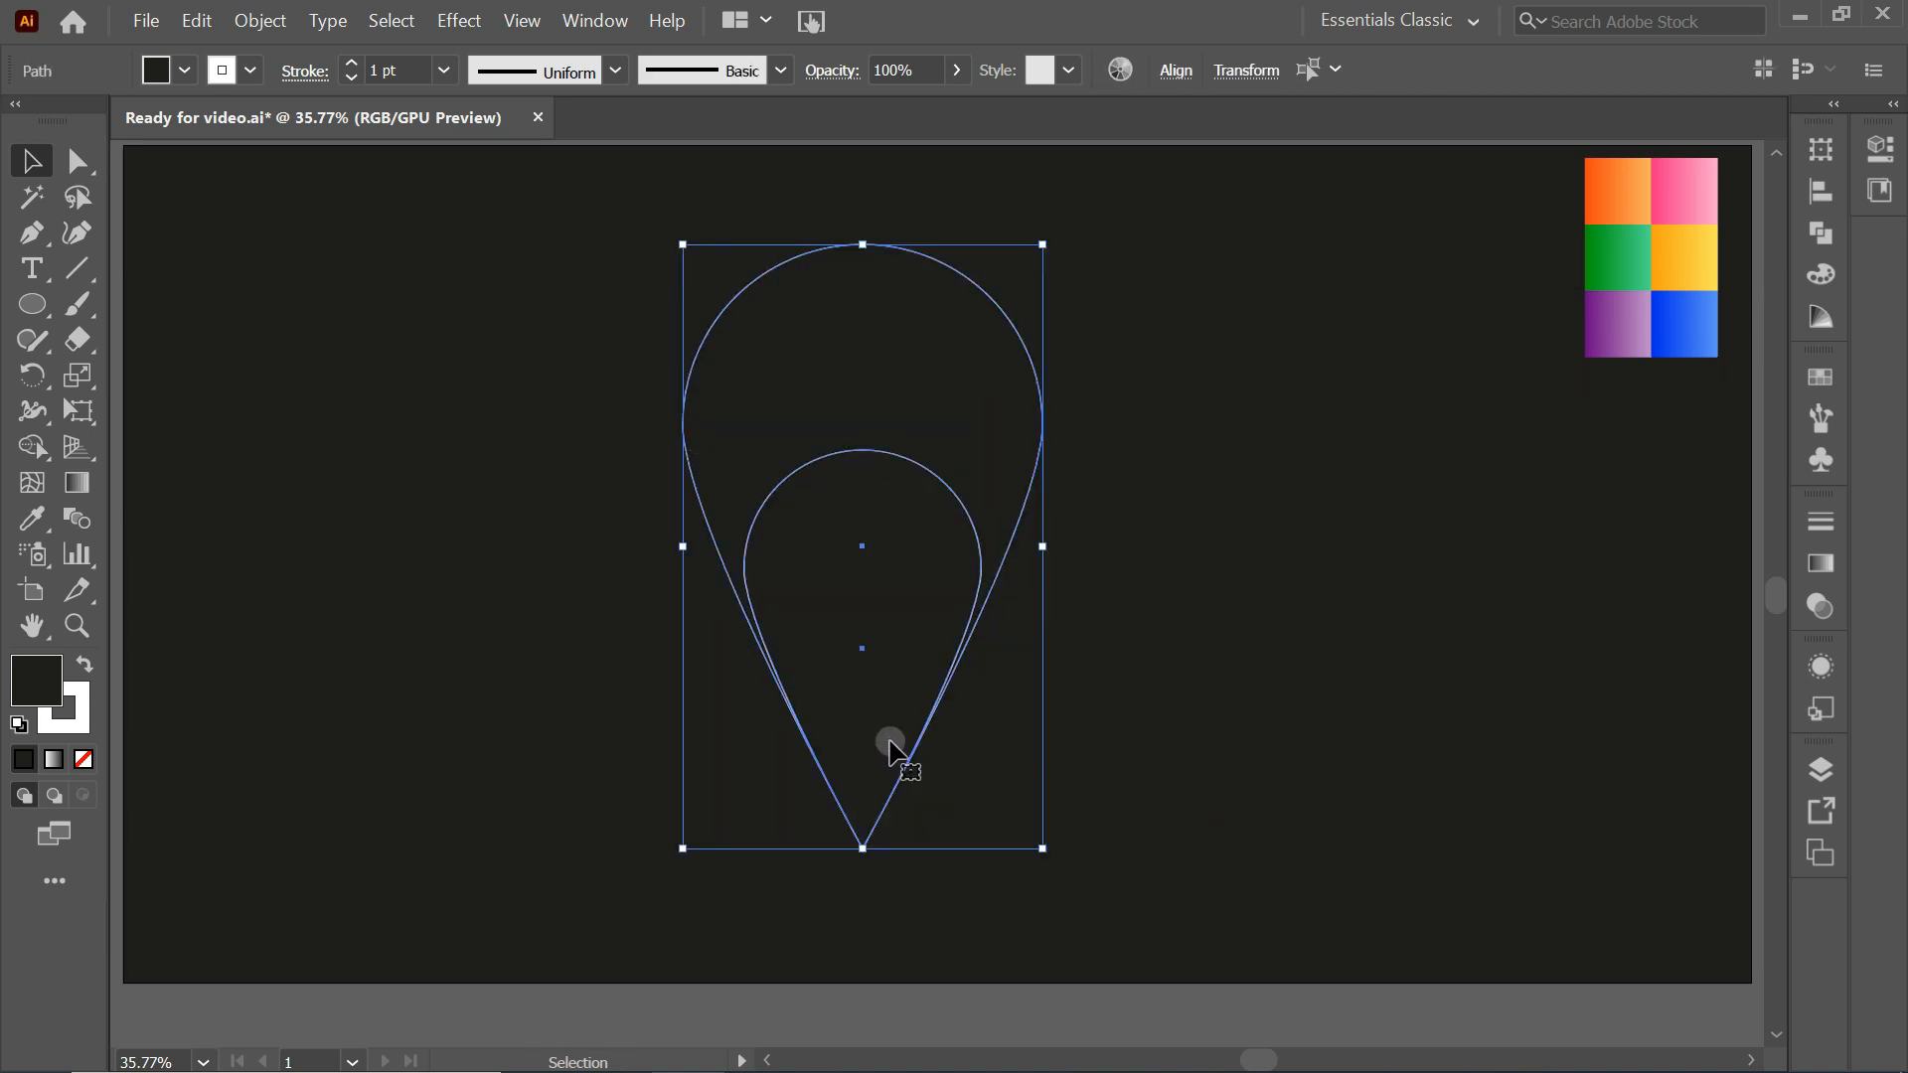
{"action": "left_click", "coordinate": [36, 443]}
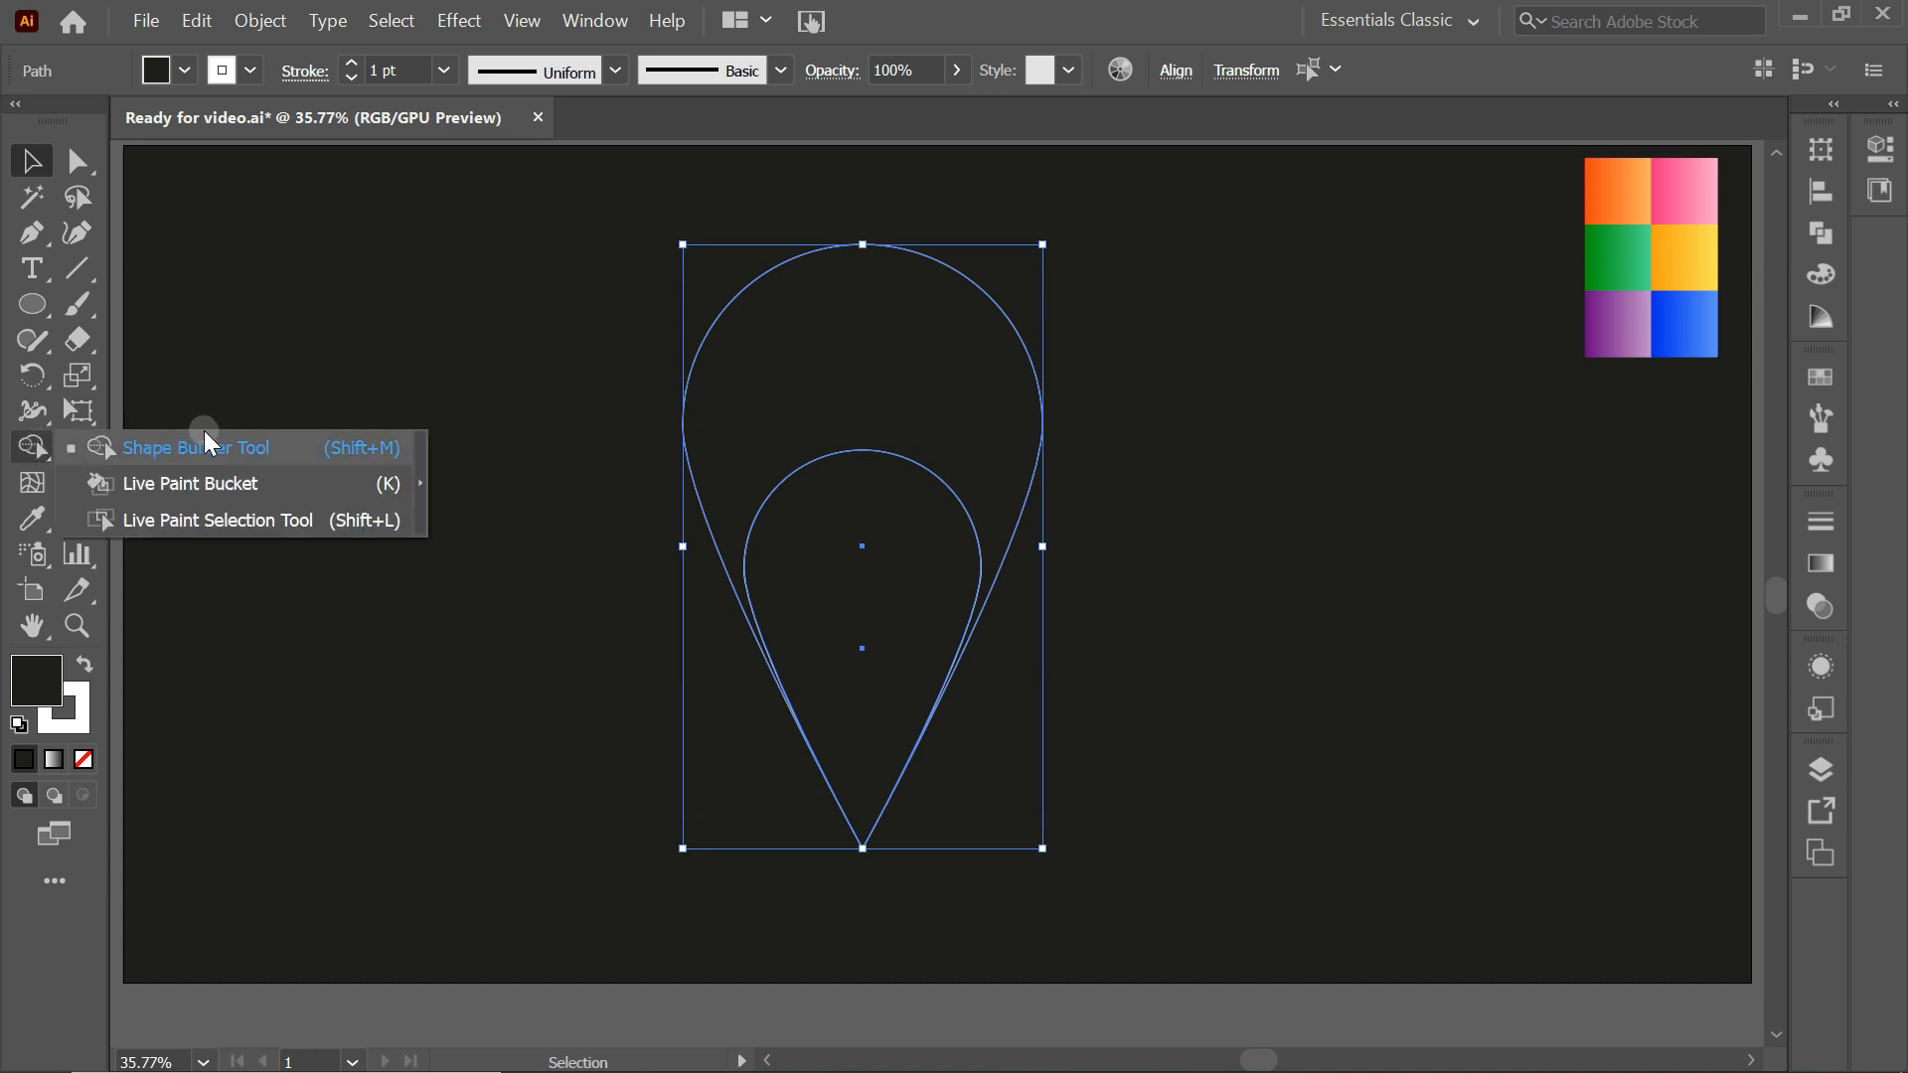
{"action": "left_click", "coordinate": [306, 447]}
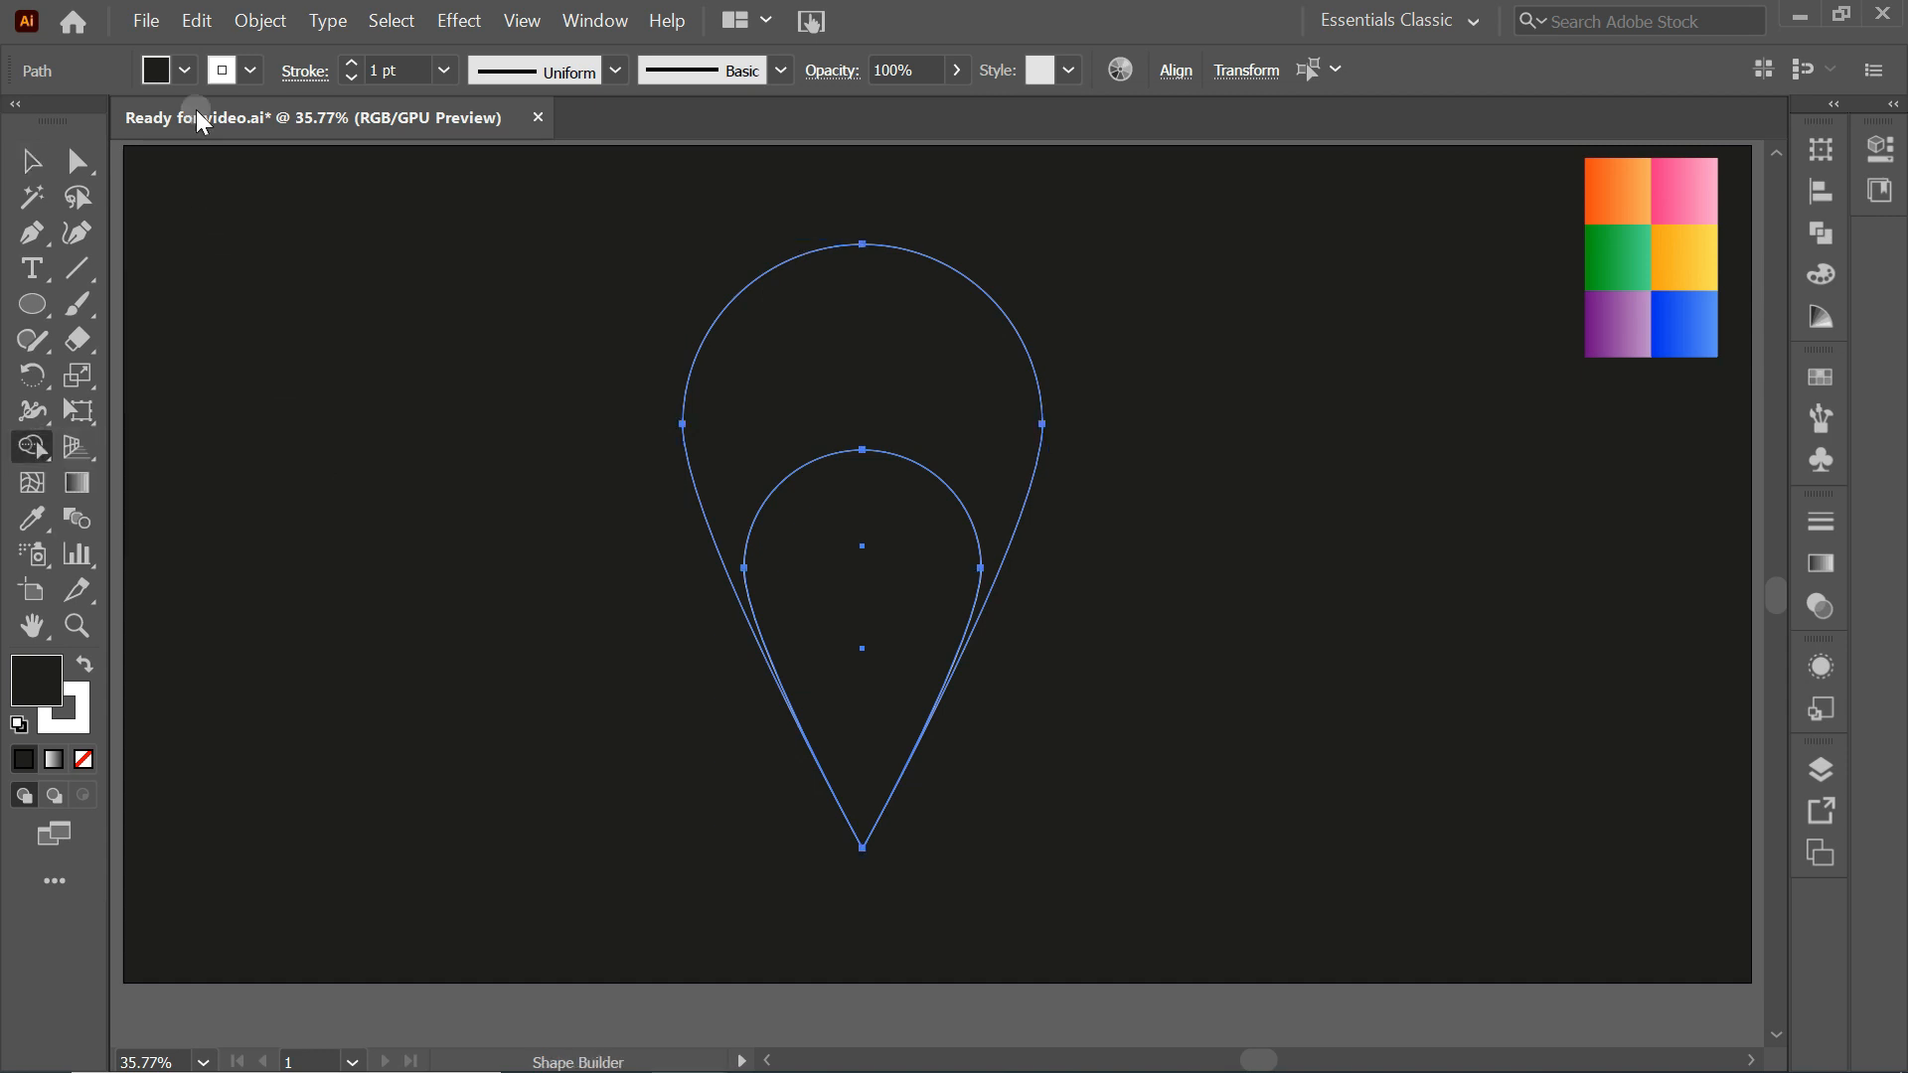
{"action": "left_click", "coordinate": [185, 67]}
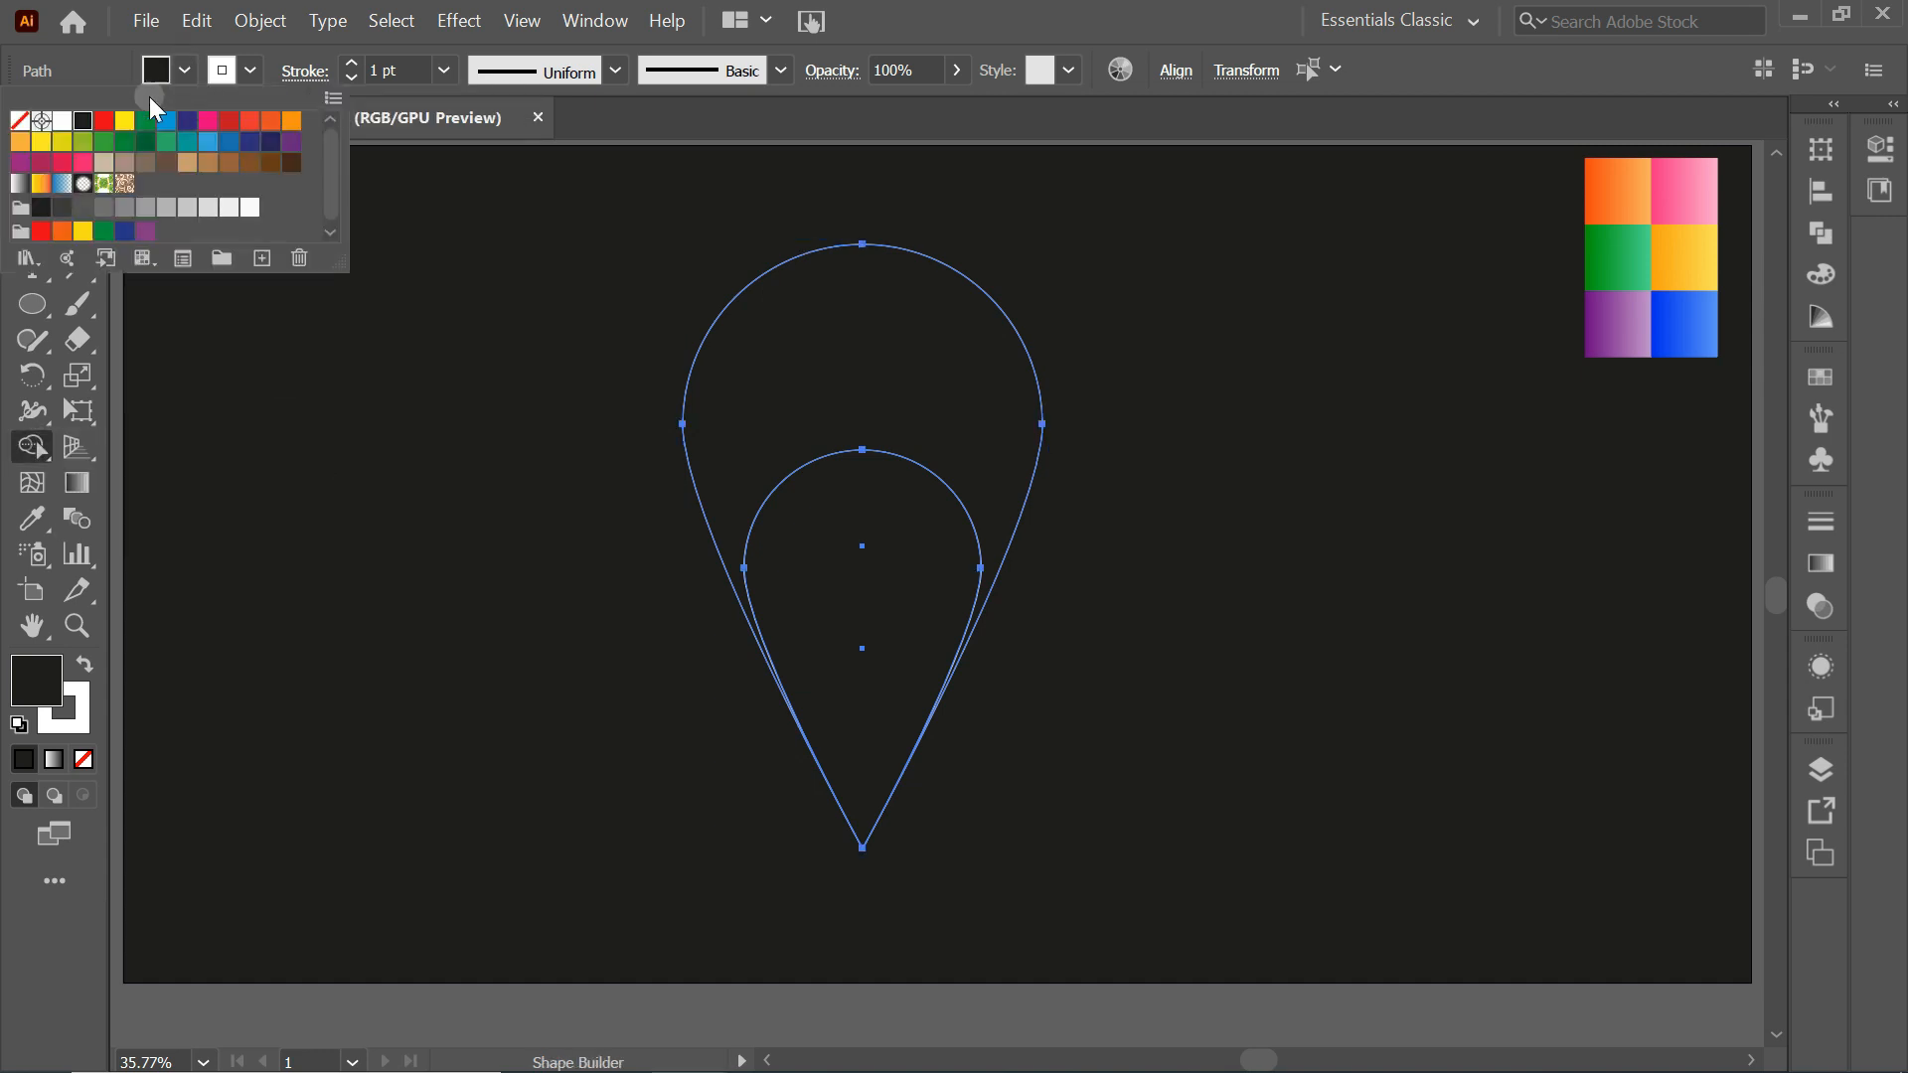
{"action": "left_click", "coordinate": [20, 184]}
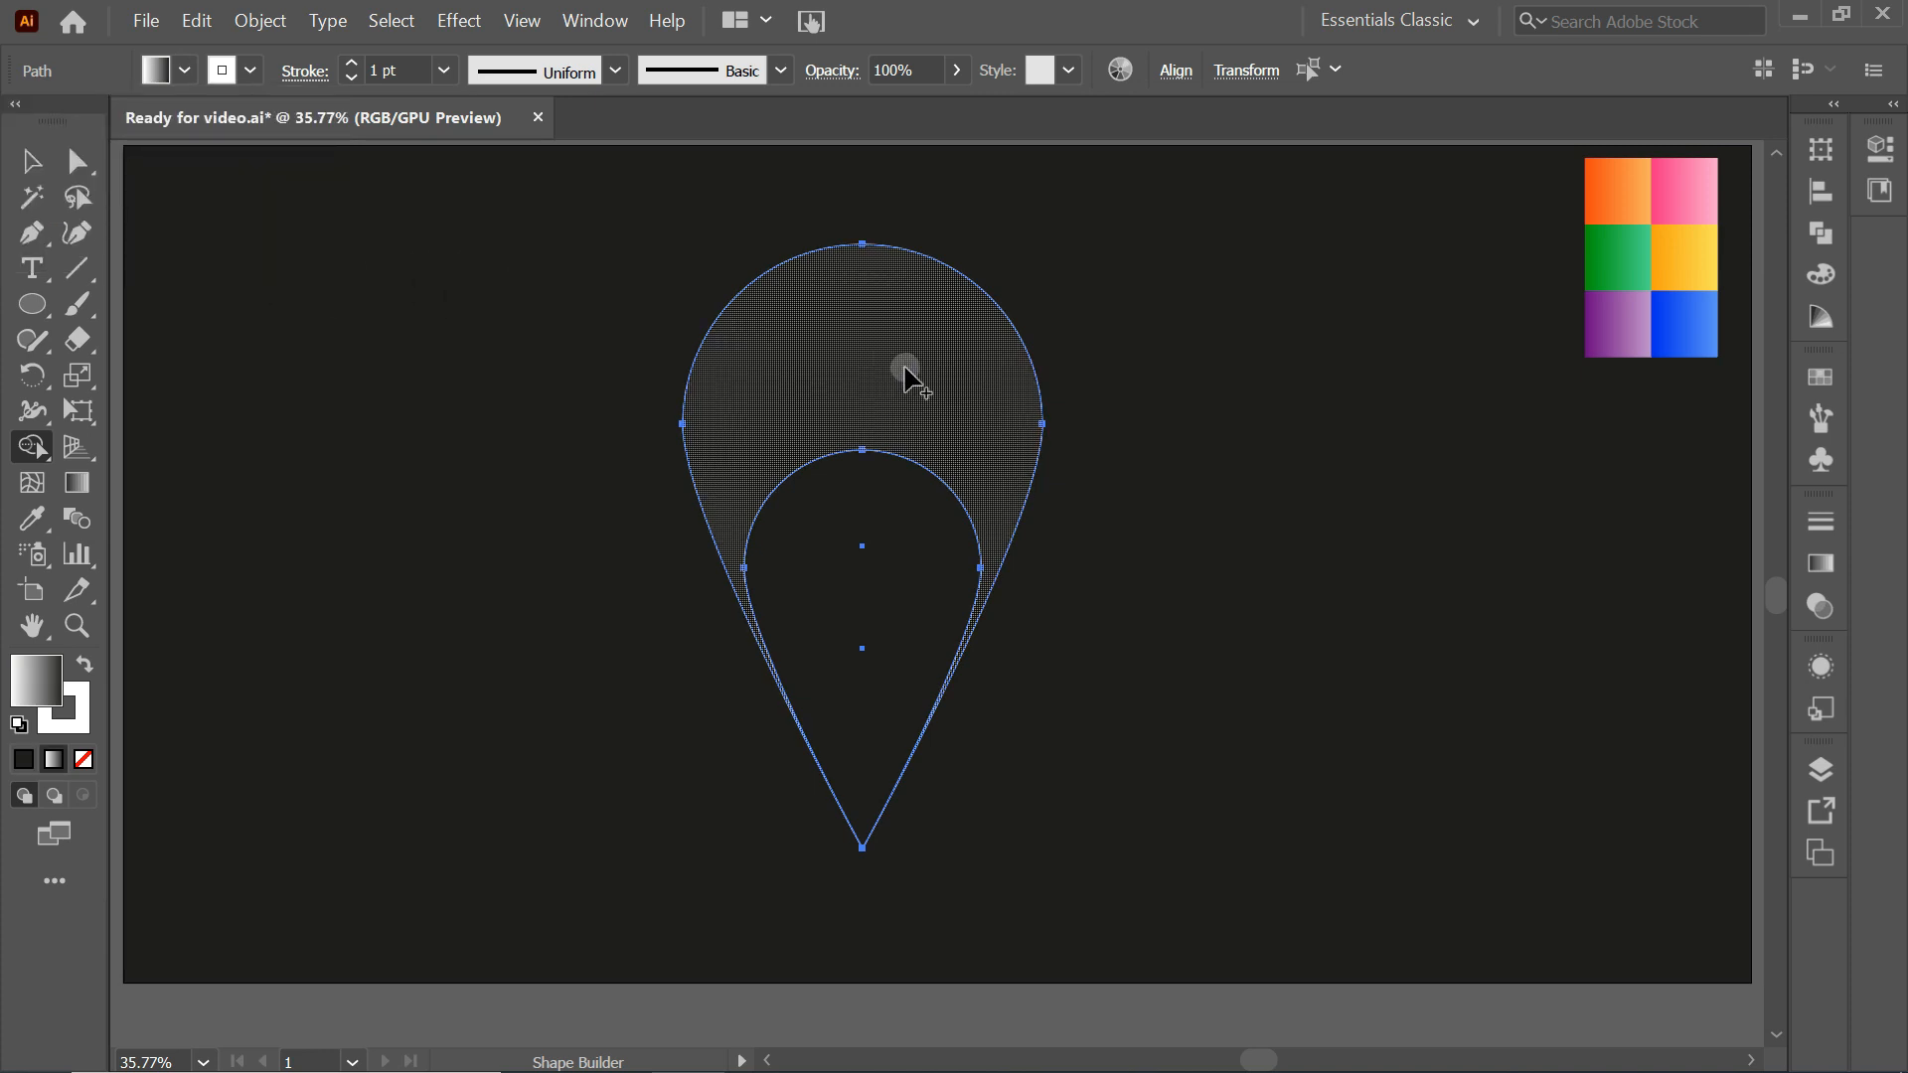
{"action": "left_click", "coordinate": [906, 378]}
{"action": "left_click", "coordinate": [890, 527]}
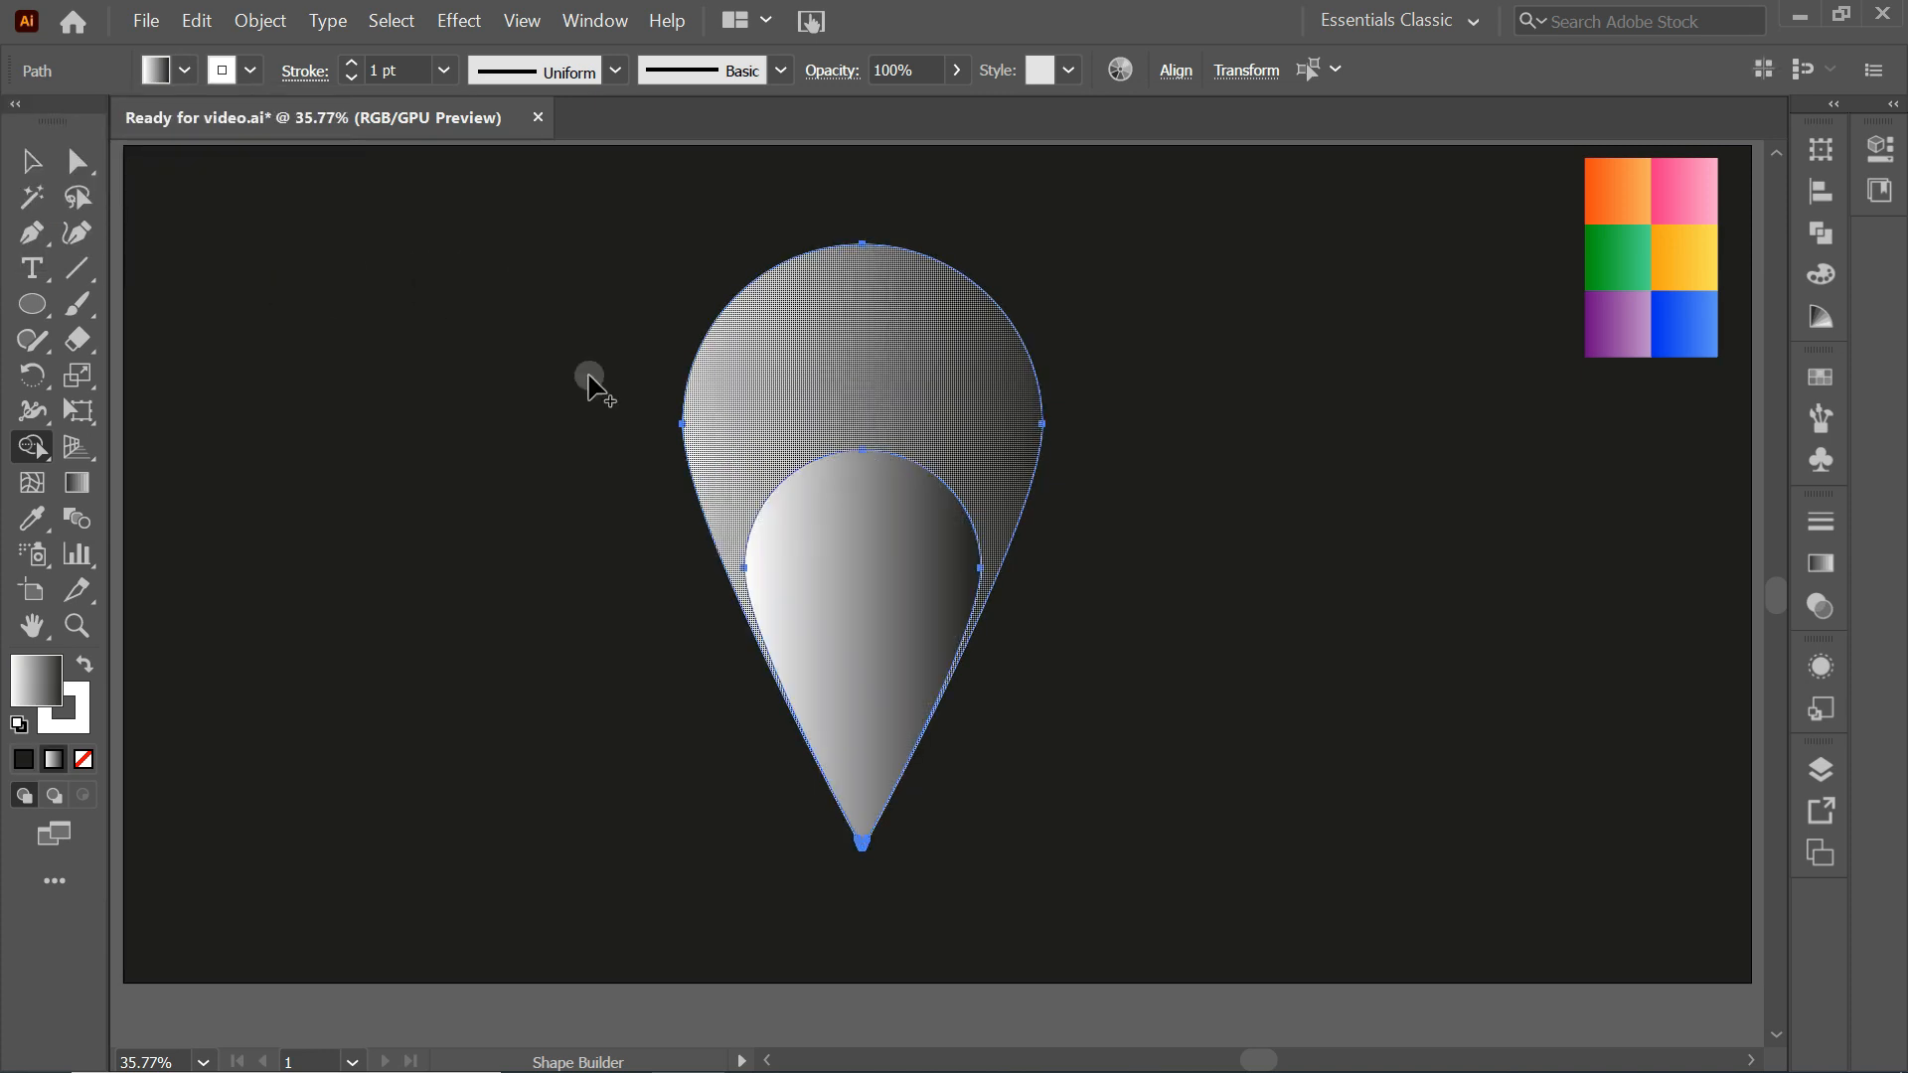
{"action": "key", "text": "v"}
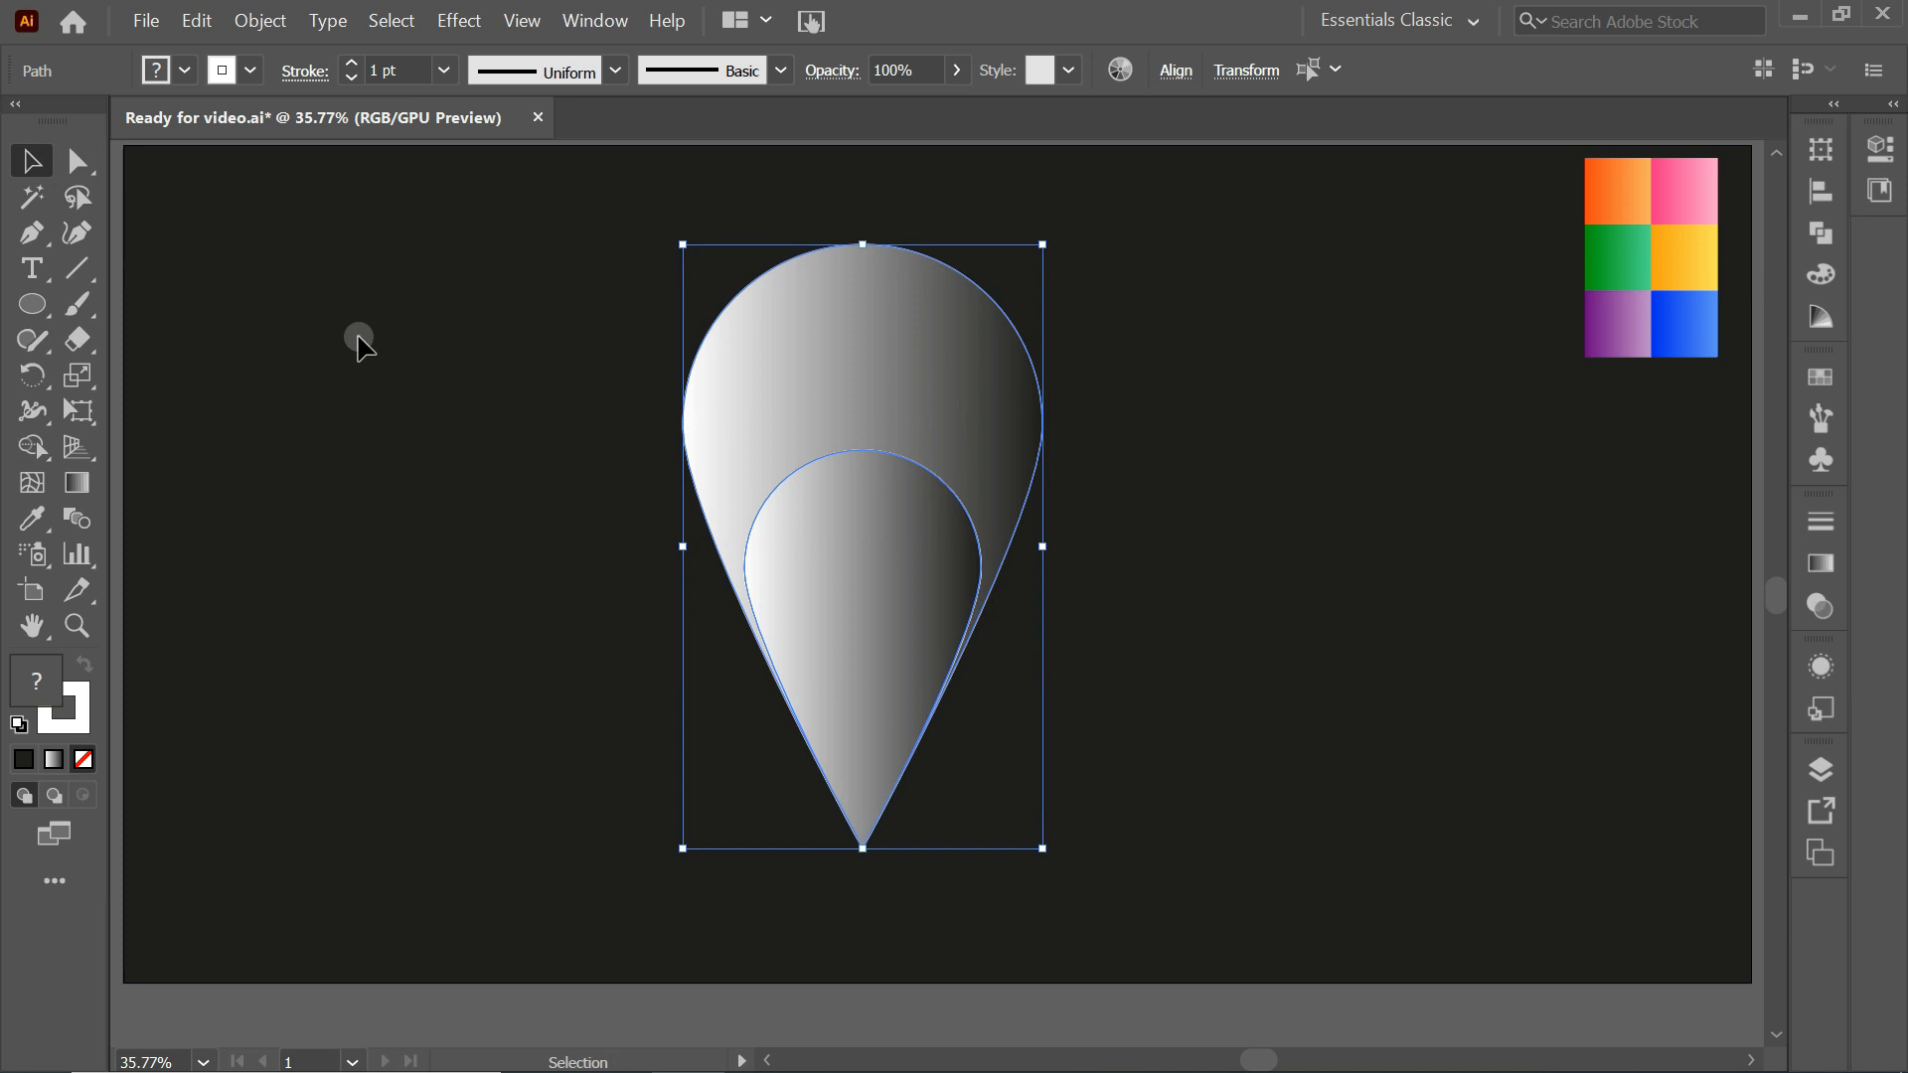
{"action": "left_click", "coordinate": [362, 342]}
Examine the gradient direction on the outer region and on the inner teardrop with the Gradient tool
{"action": "left_click", "coordinate": [884, 343]}
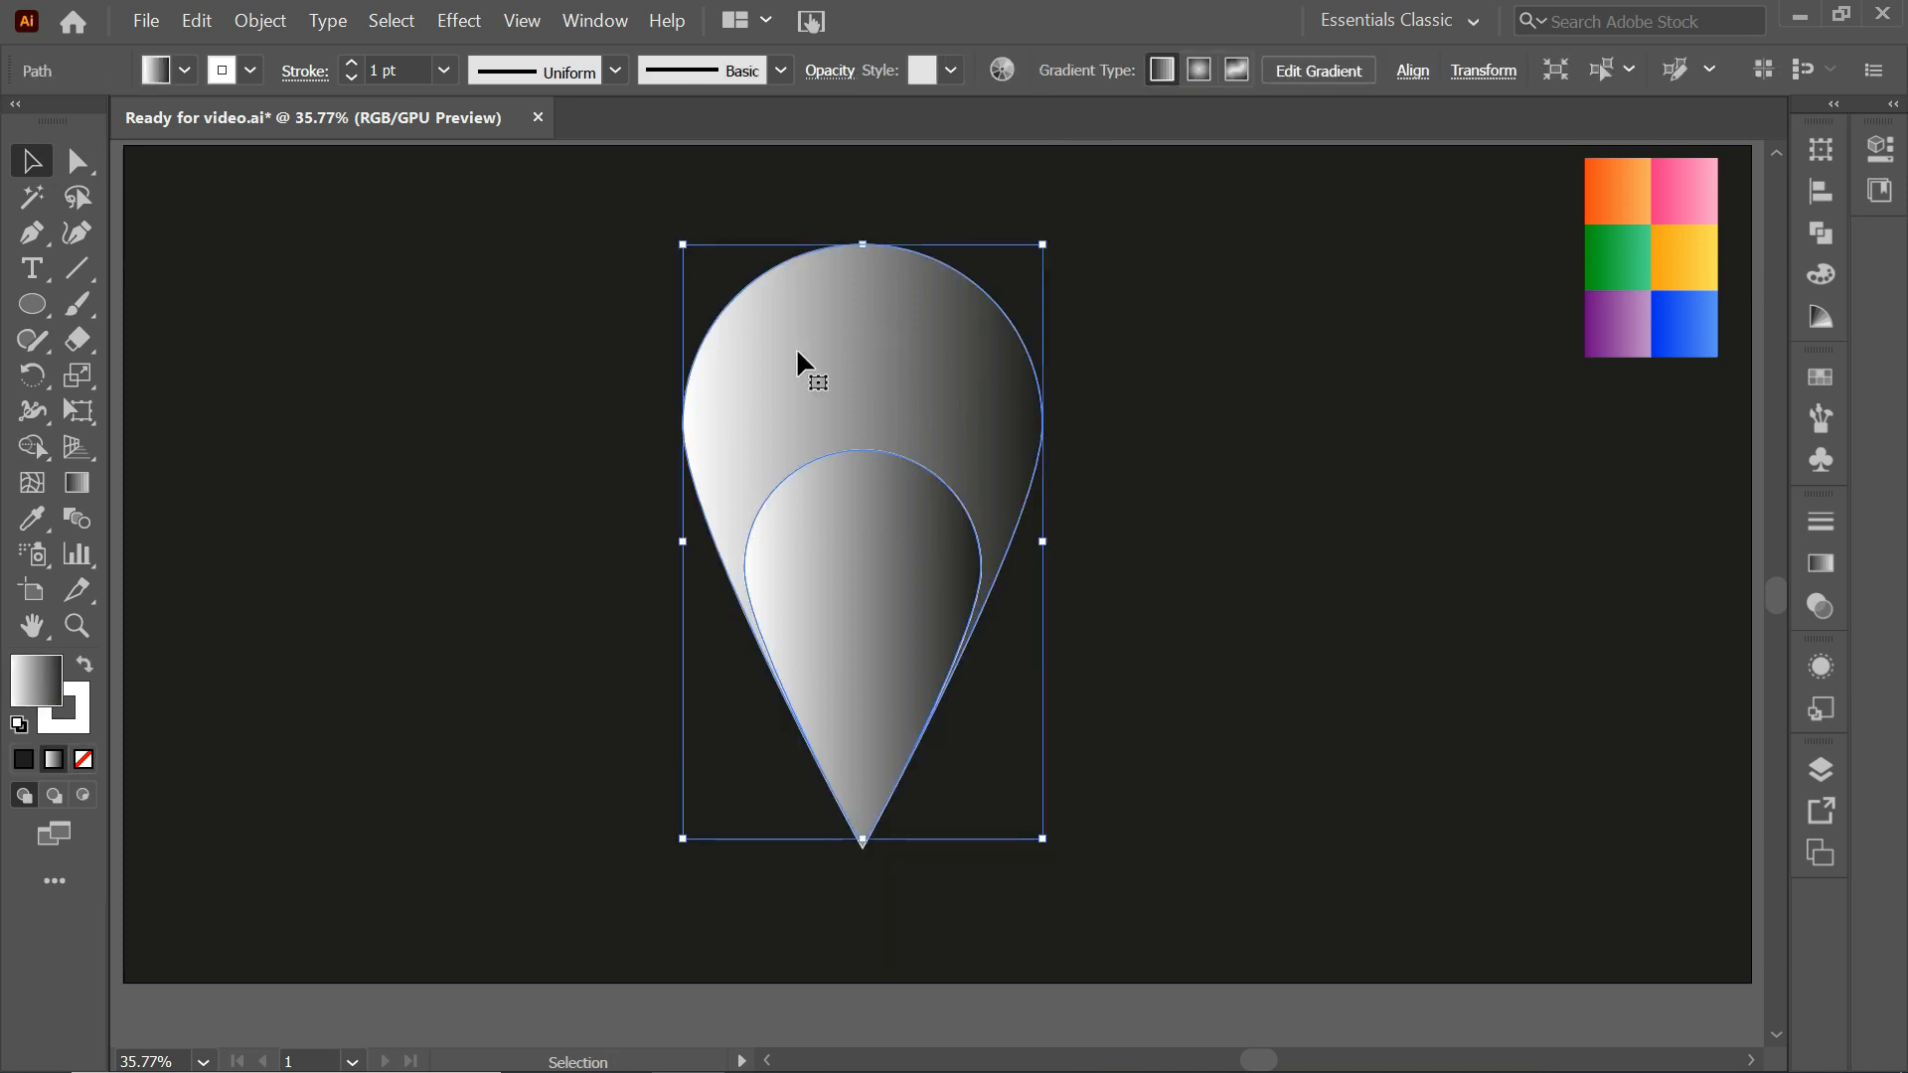
{"action": "left_click", "coordinate": [84, 495]}
{"action": "left_click_drag", "start_coordinate": [679, 417], "coordinate": [1038, 418]}
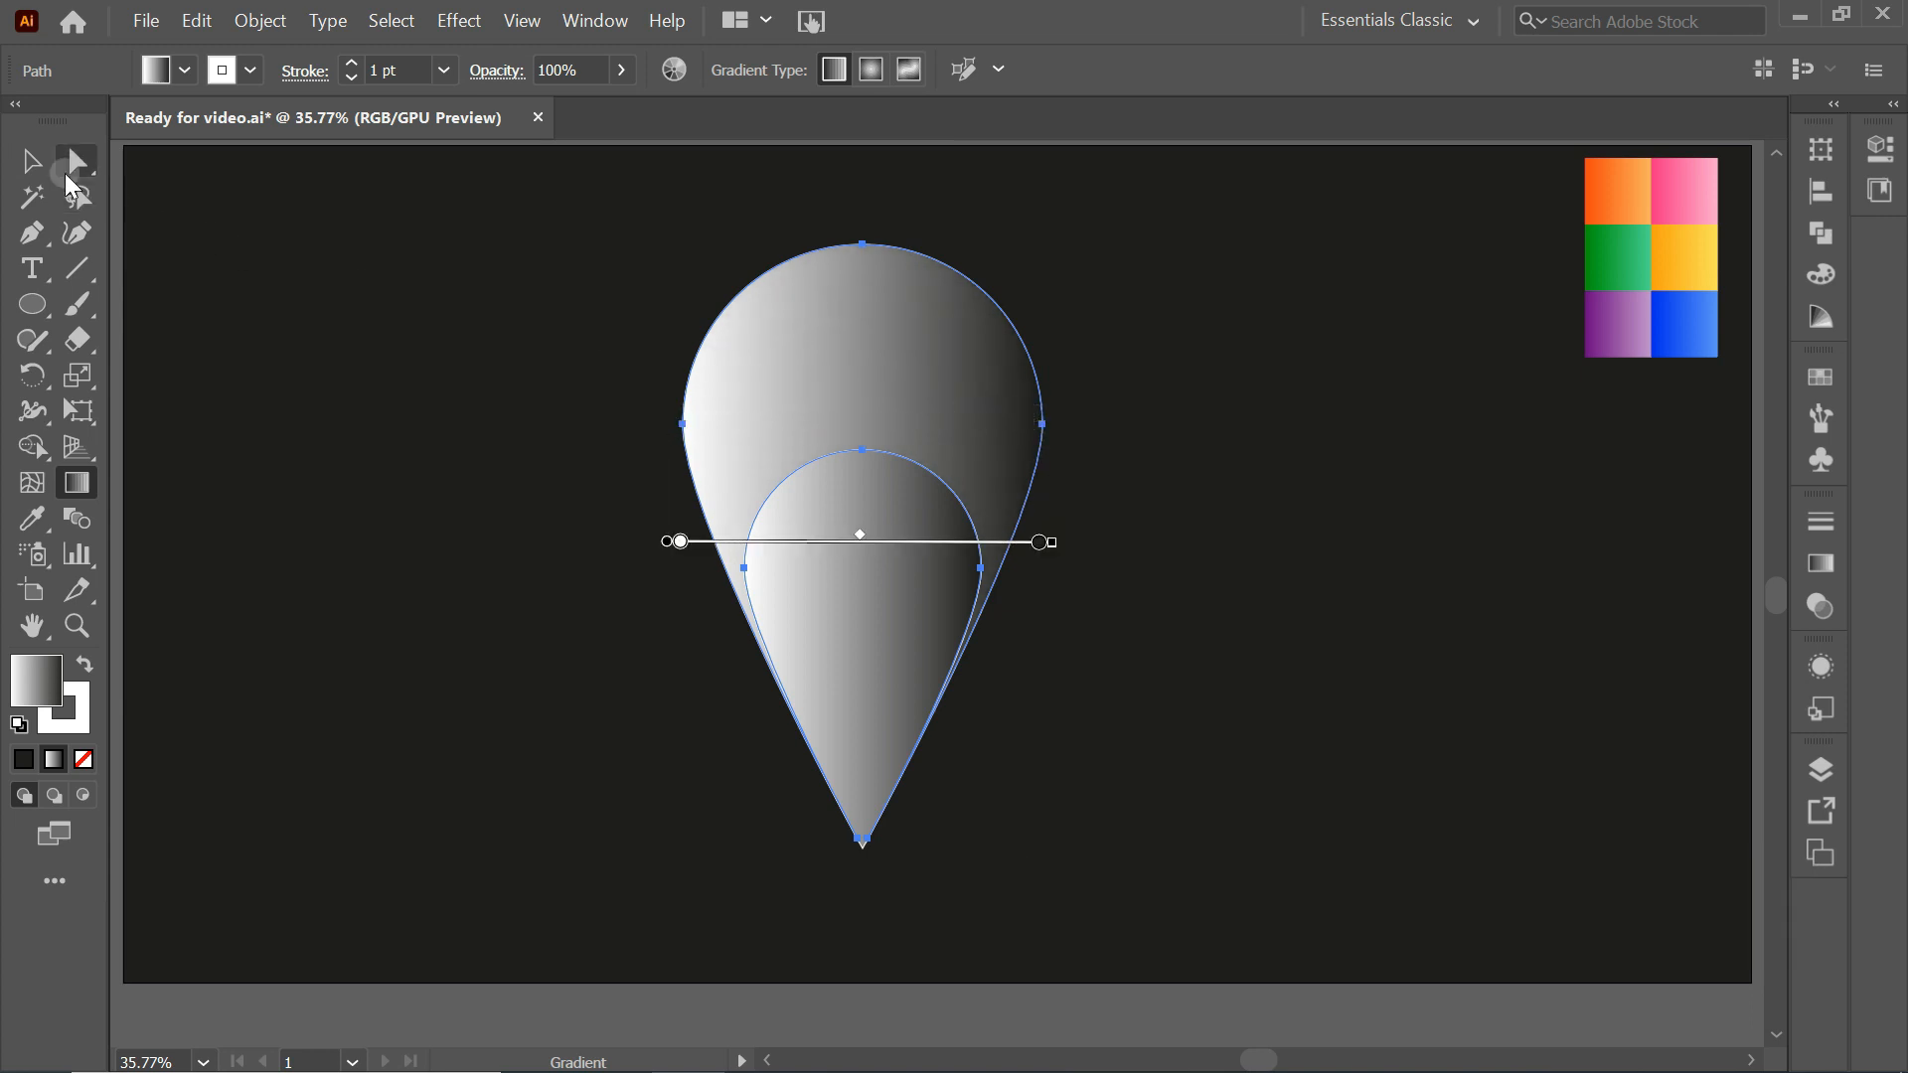
{"action": "left_click", "coordinate": [31, 160]}
{"action": "left_click", "coordinate": [808, 548]}
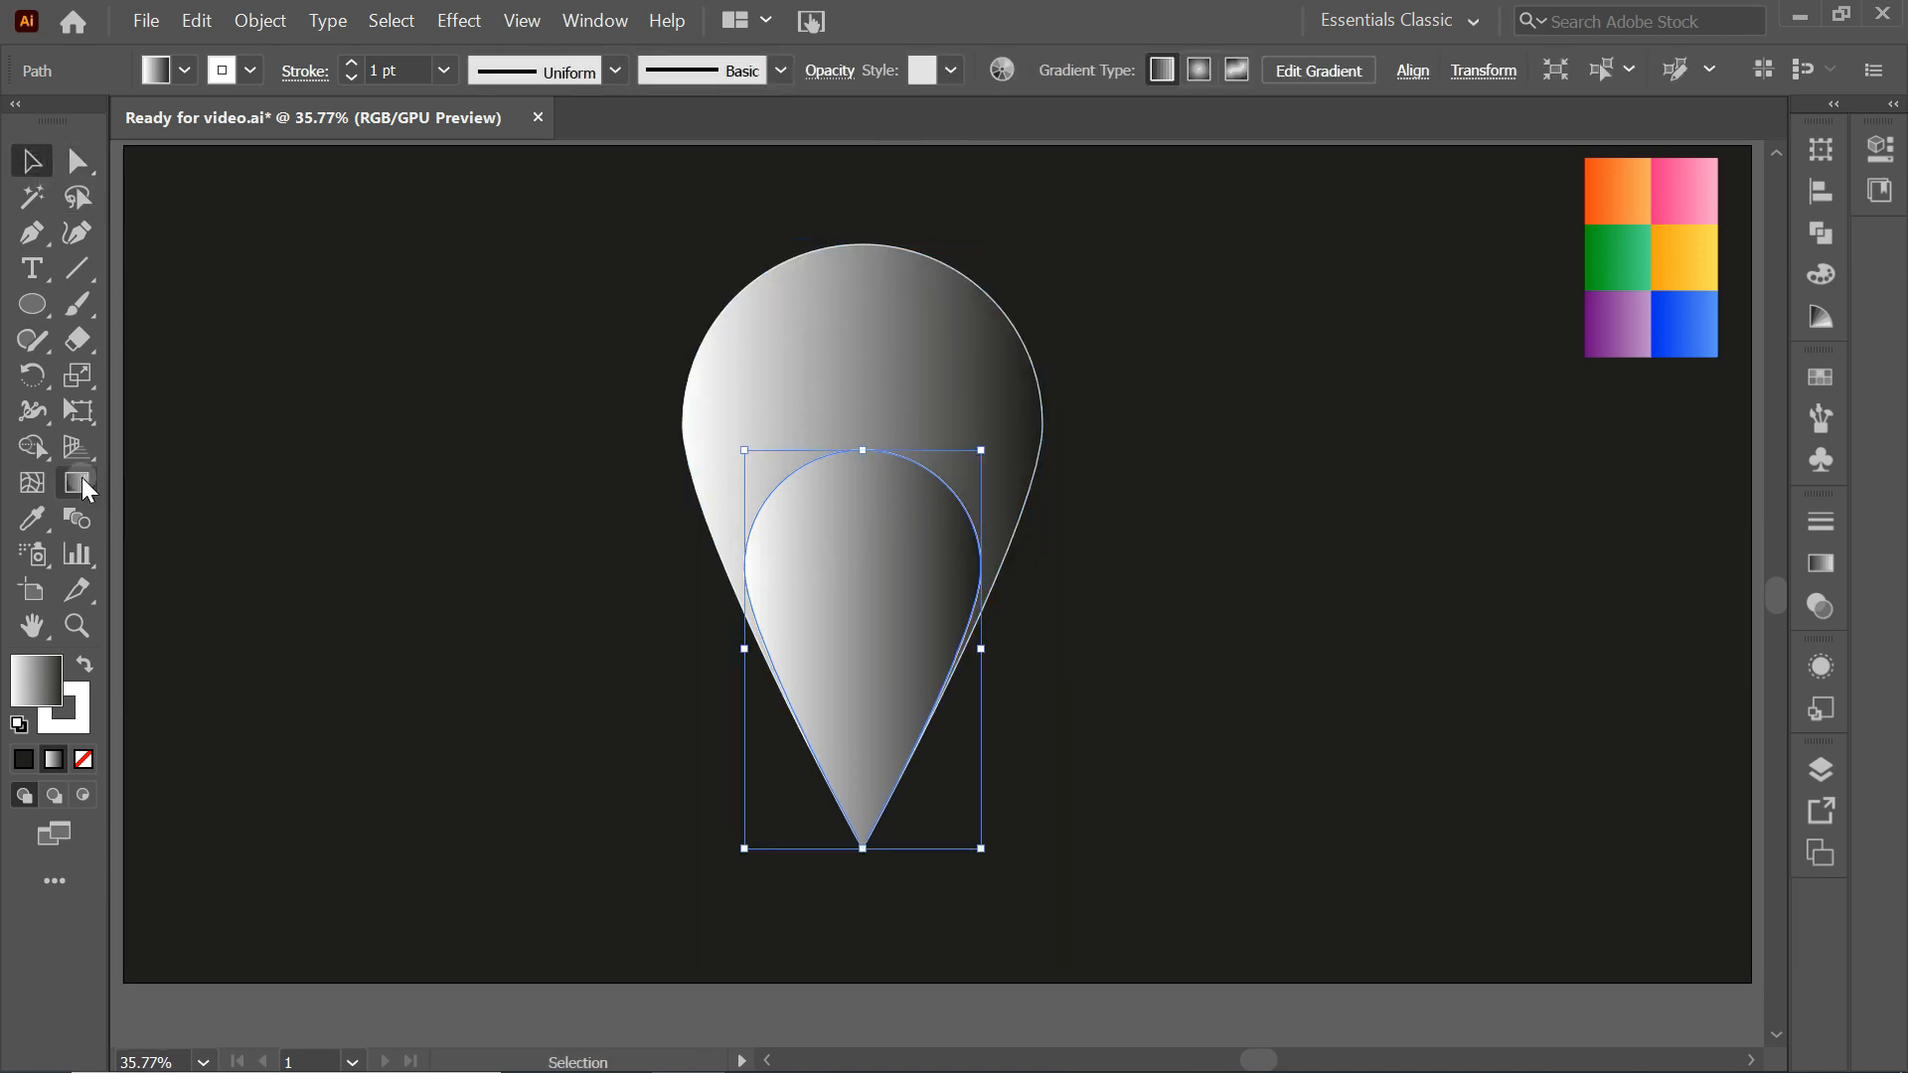
{"action": "left_click", "coordinate": [80, 483]}
{"action": "left_click", "coordinate": [31, 160]}
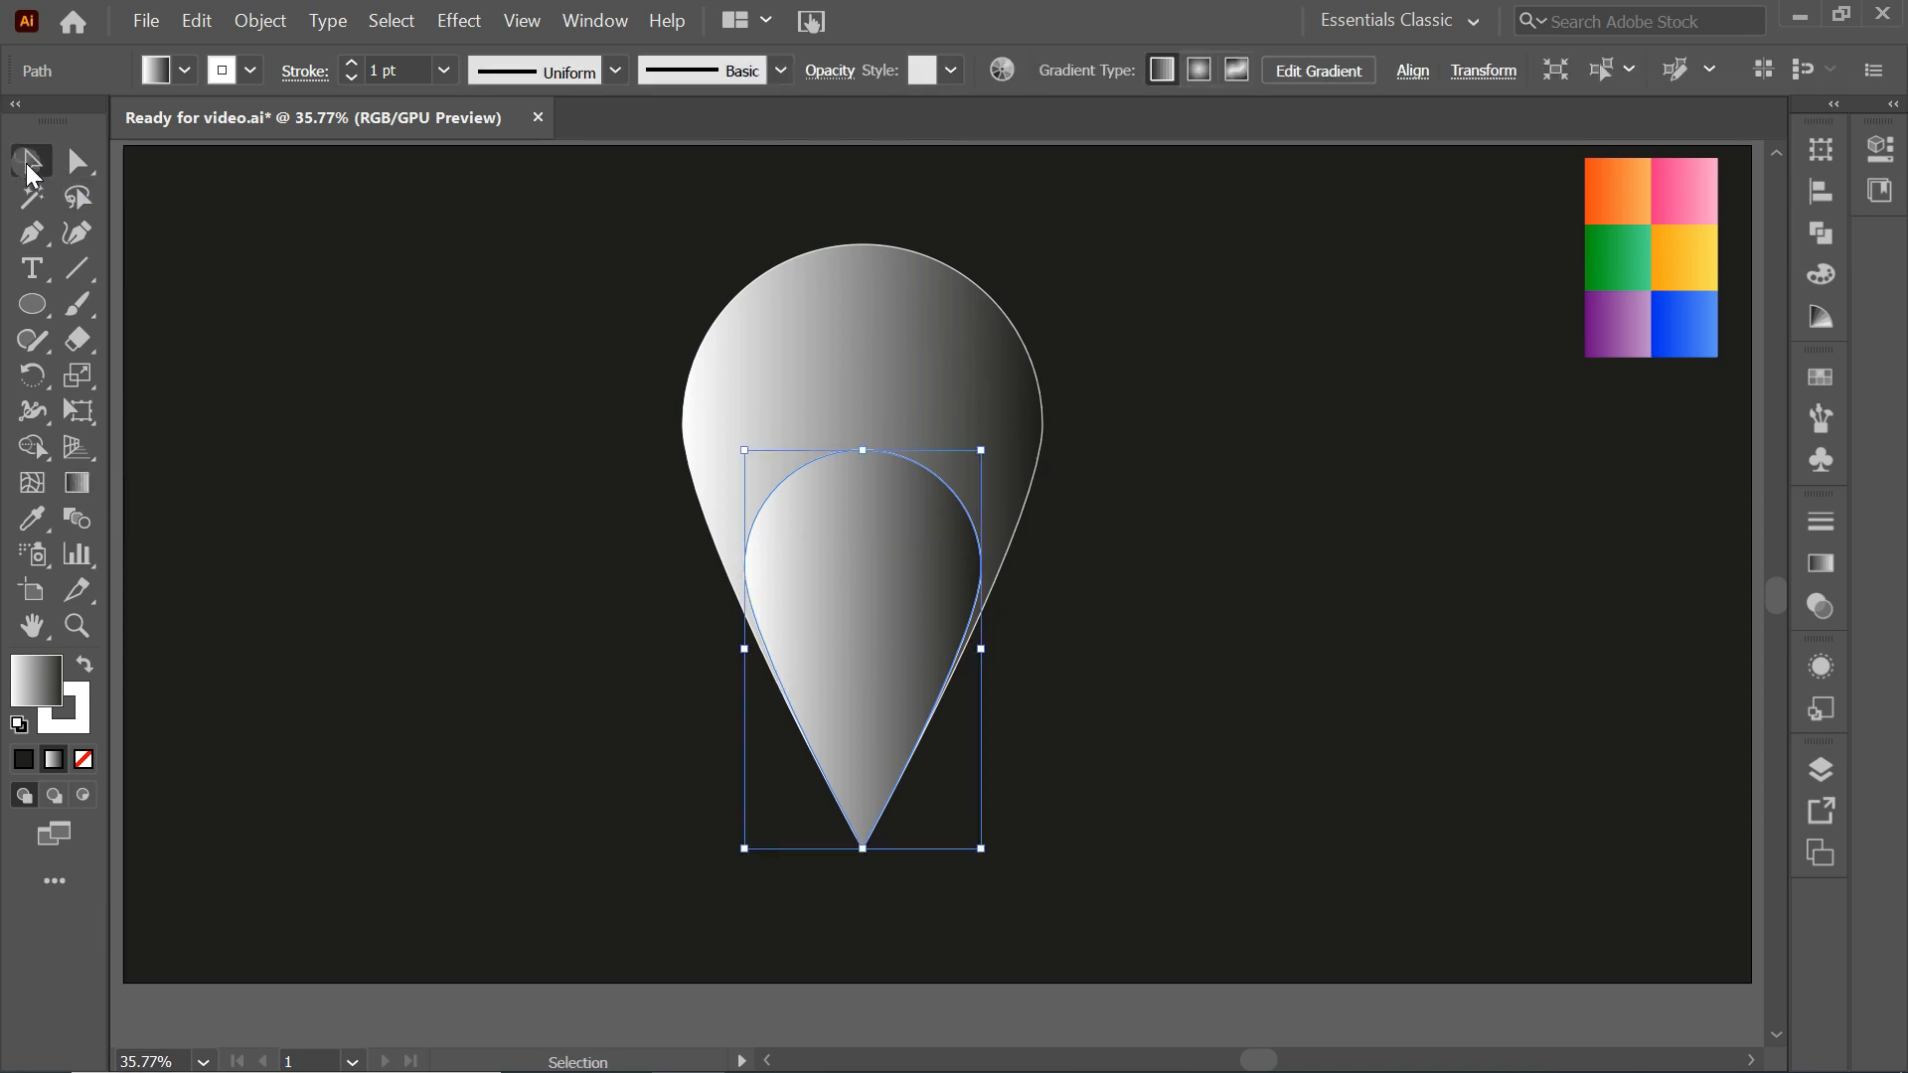
{"action": "left_click", "coordinate": [496, 487]}
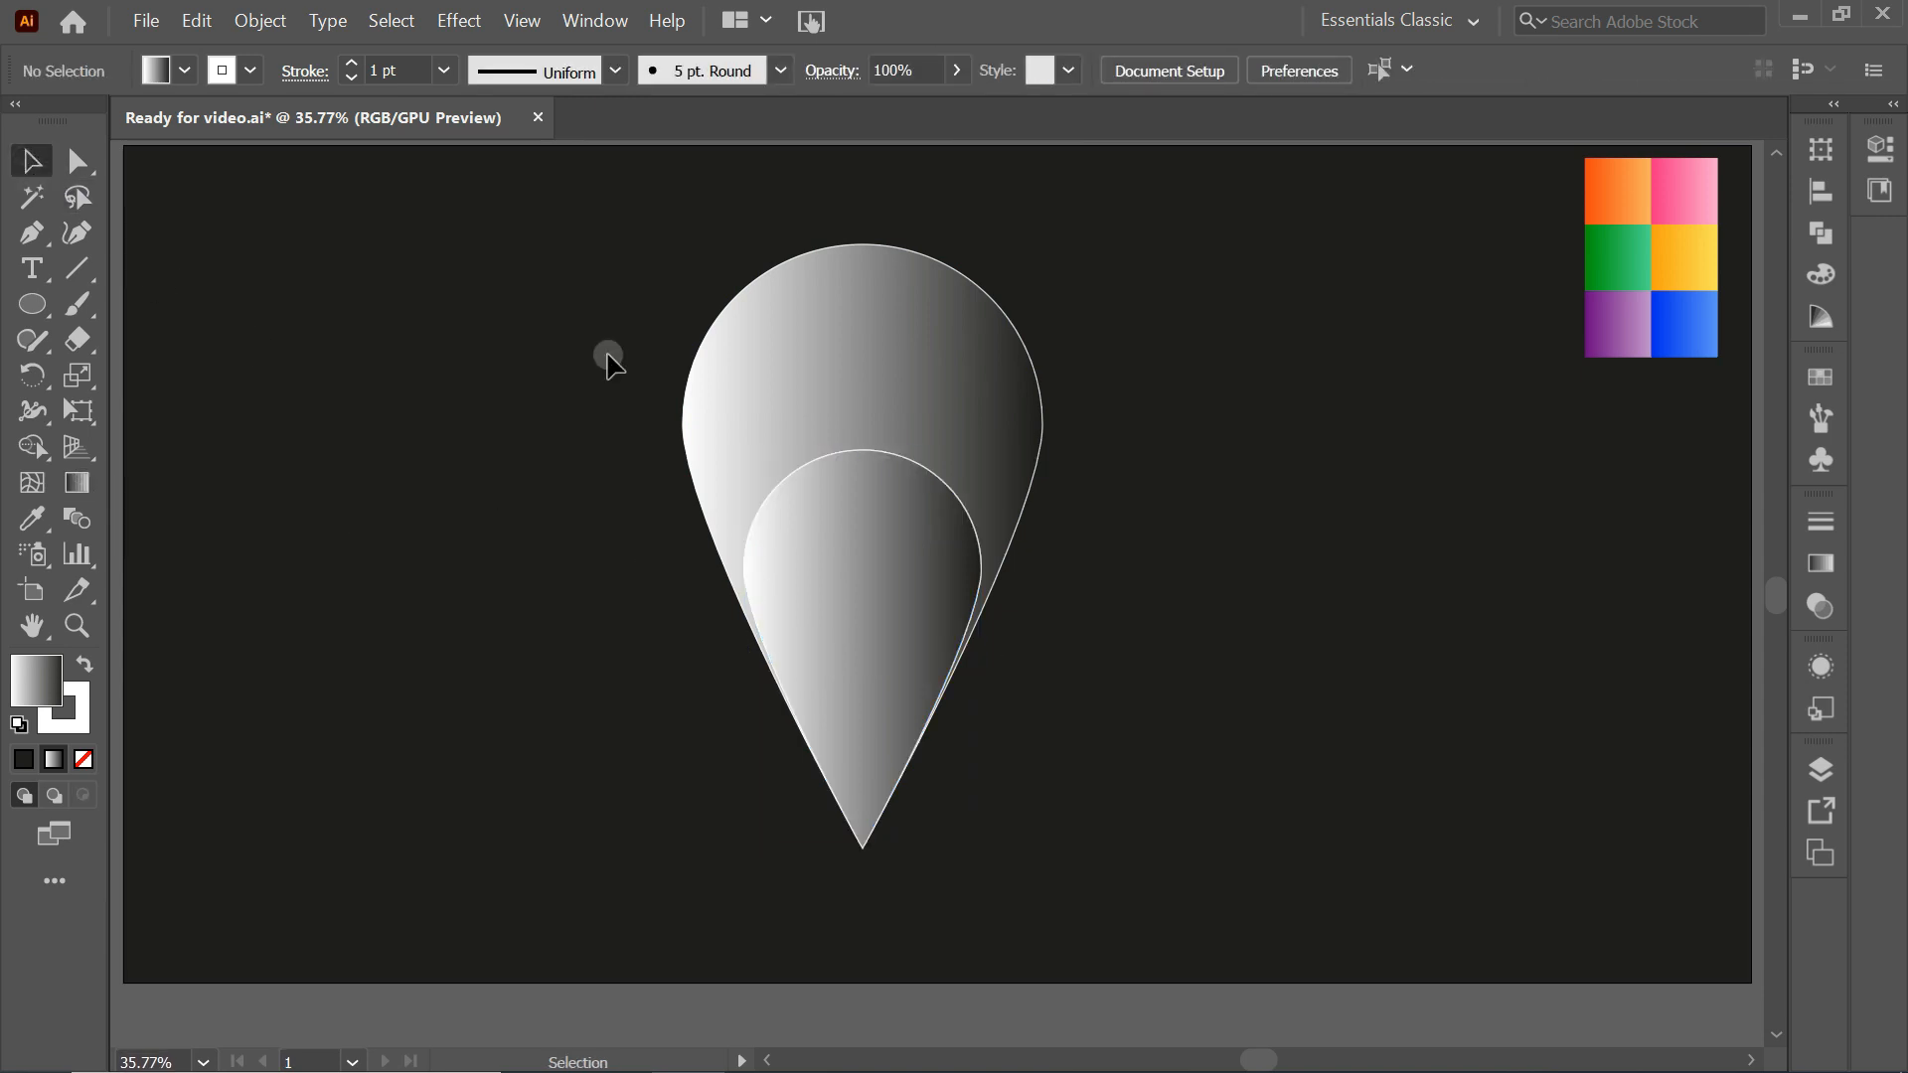
Remove the stroke from both the outer and inner teardrop shapes
{"action": "left_click", "coordinate": [871, 605]}
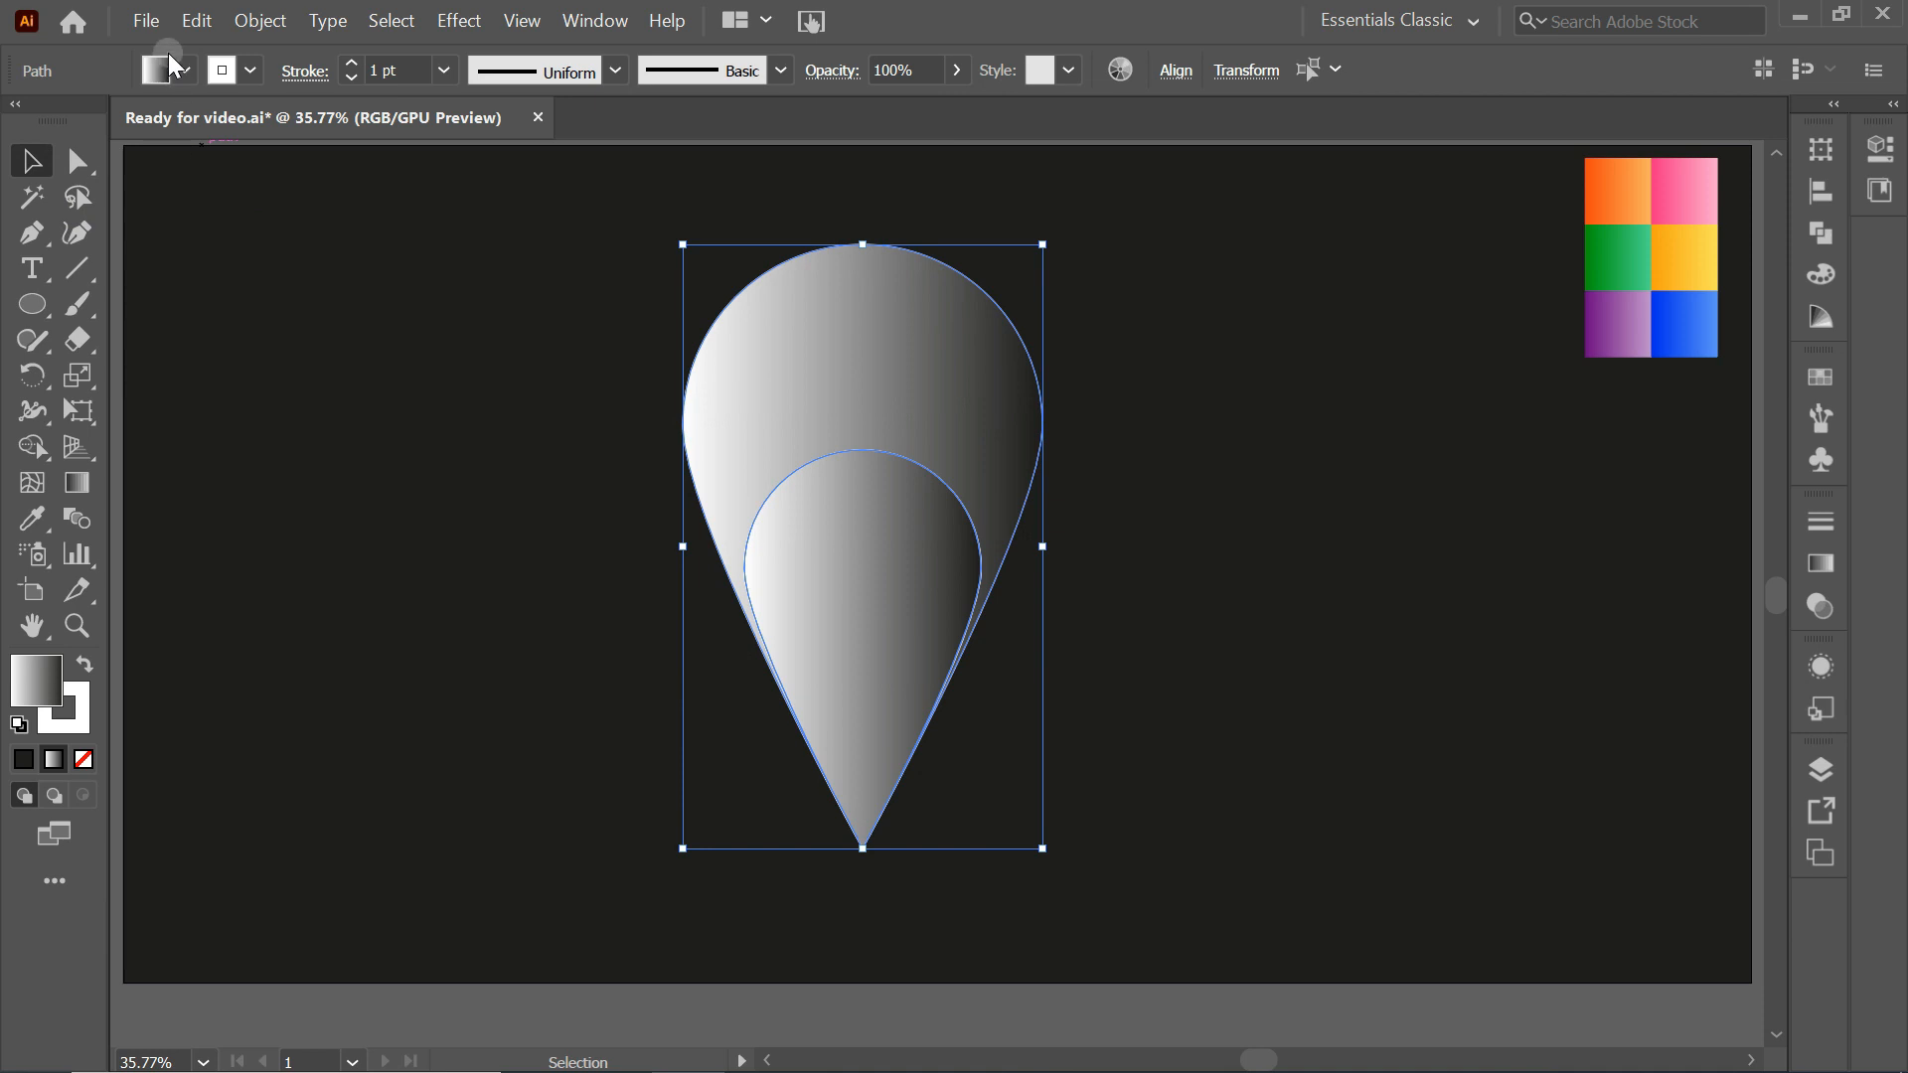
{"action": "left_click", "coordinate": [228, 72]}
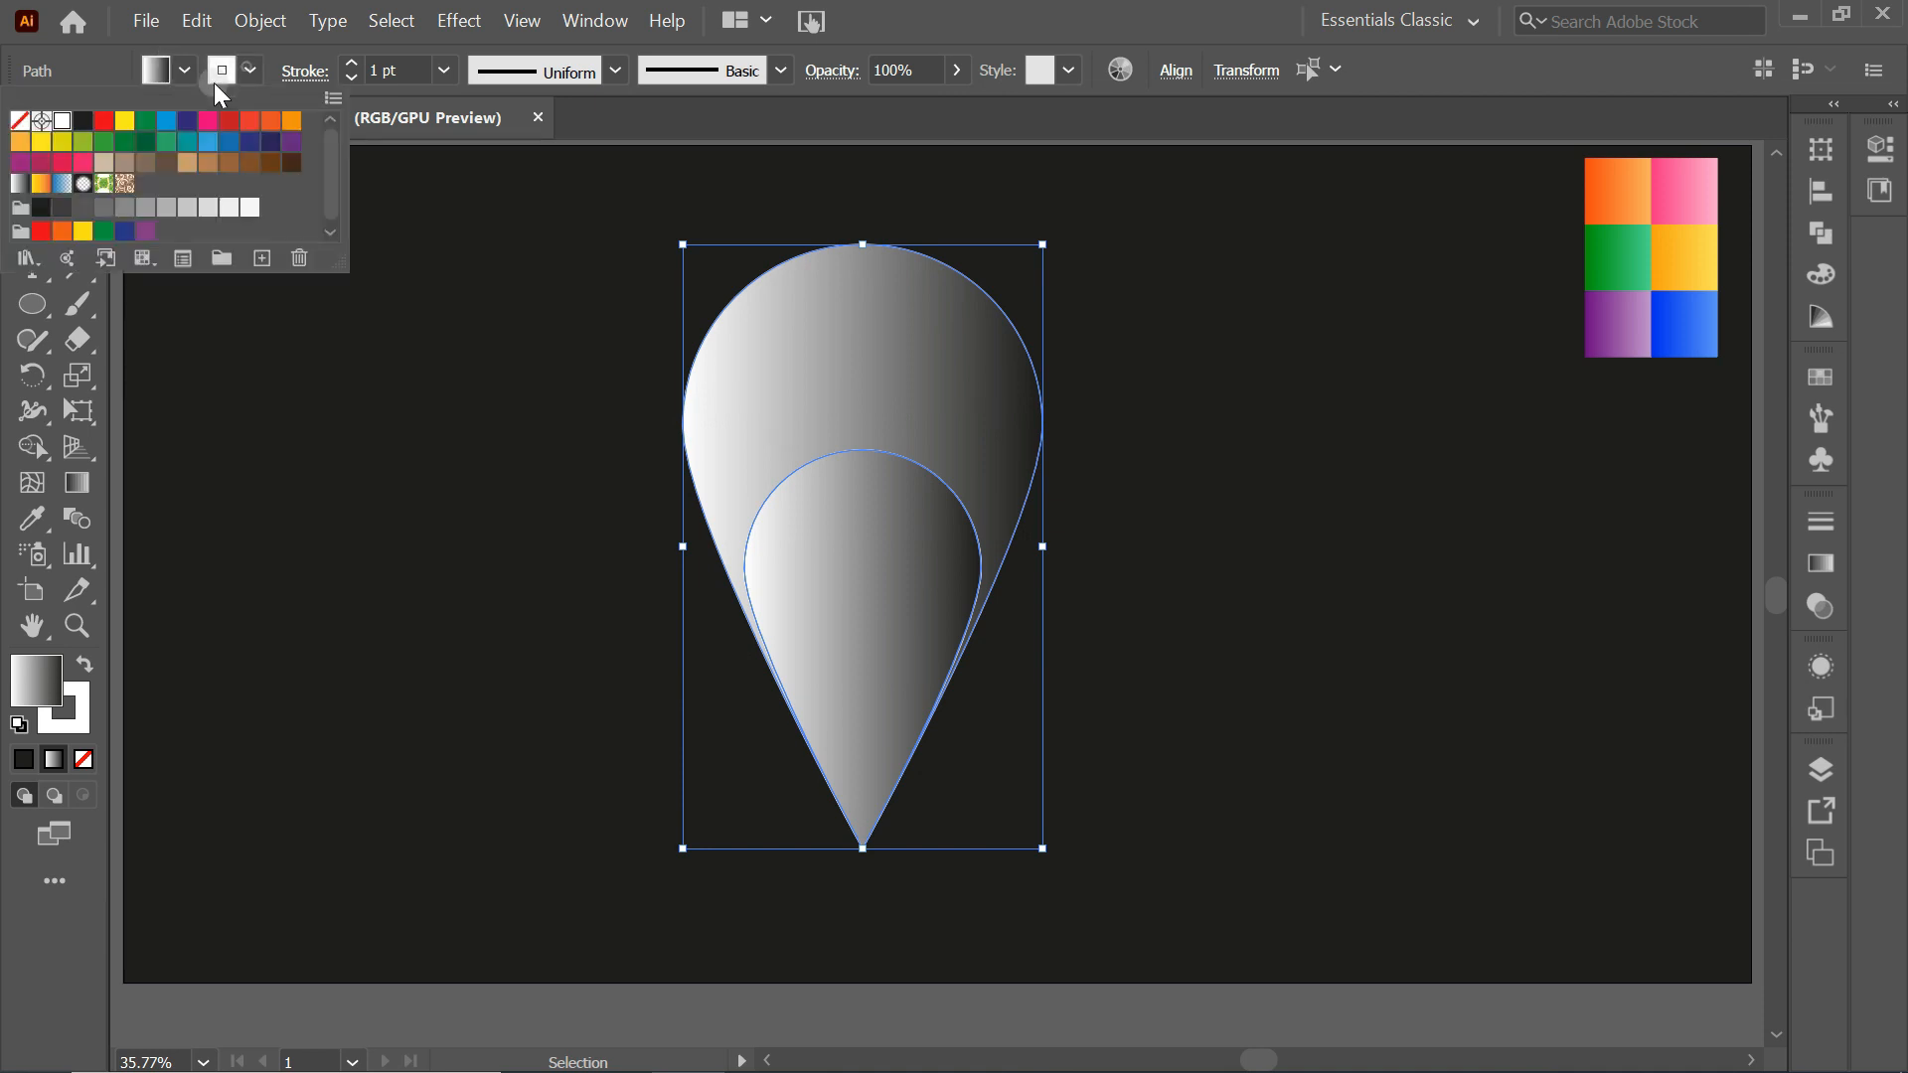
{"action": "left_click", "coordinate": [16, 123]}
{"action": "left_click", "coordinate": [510, 397]}
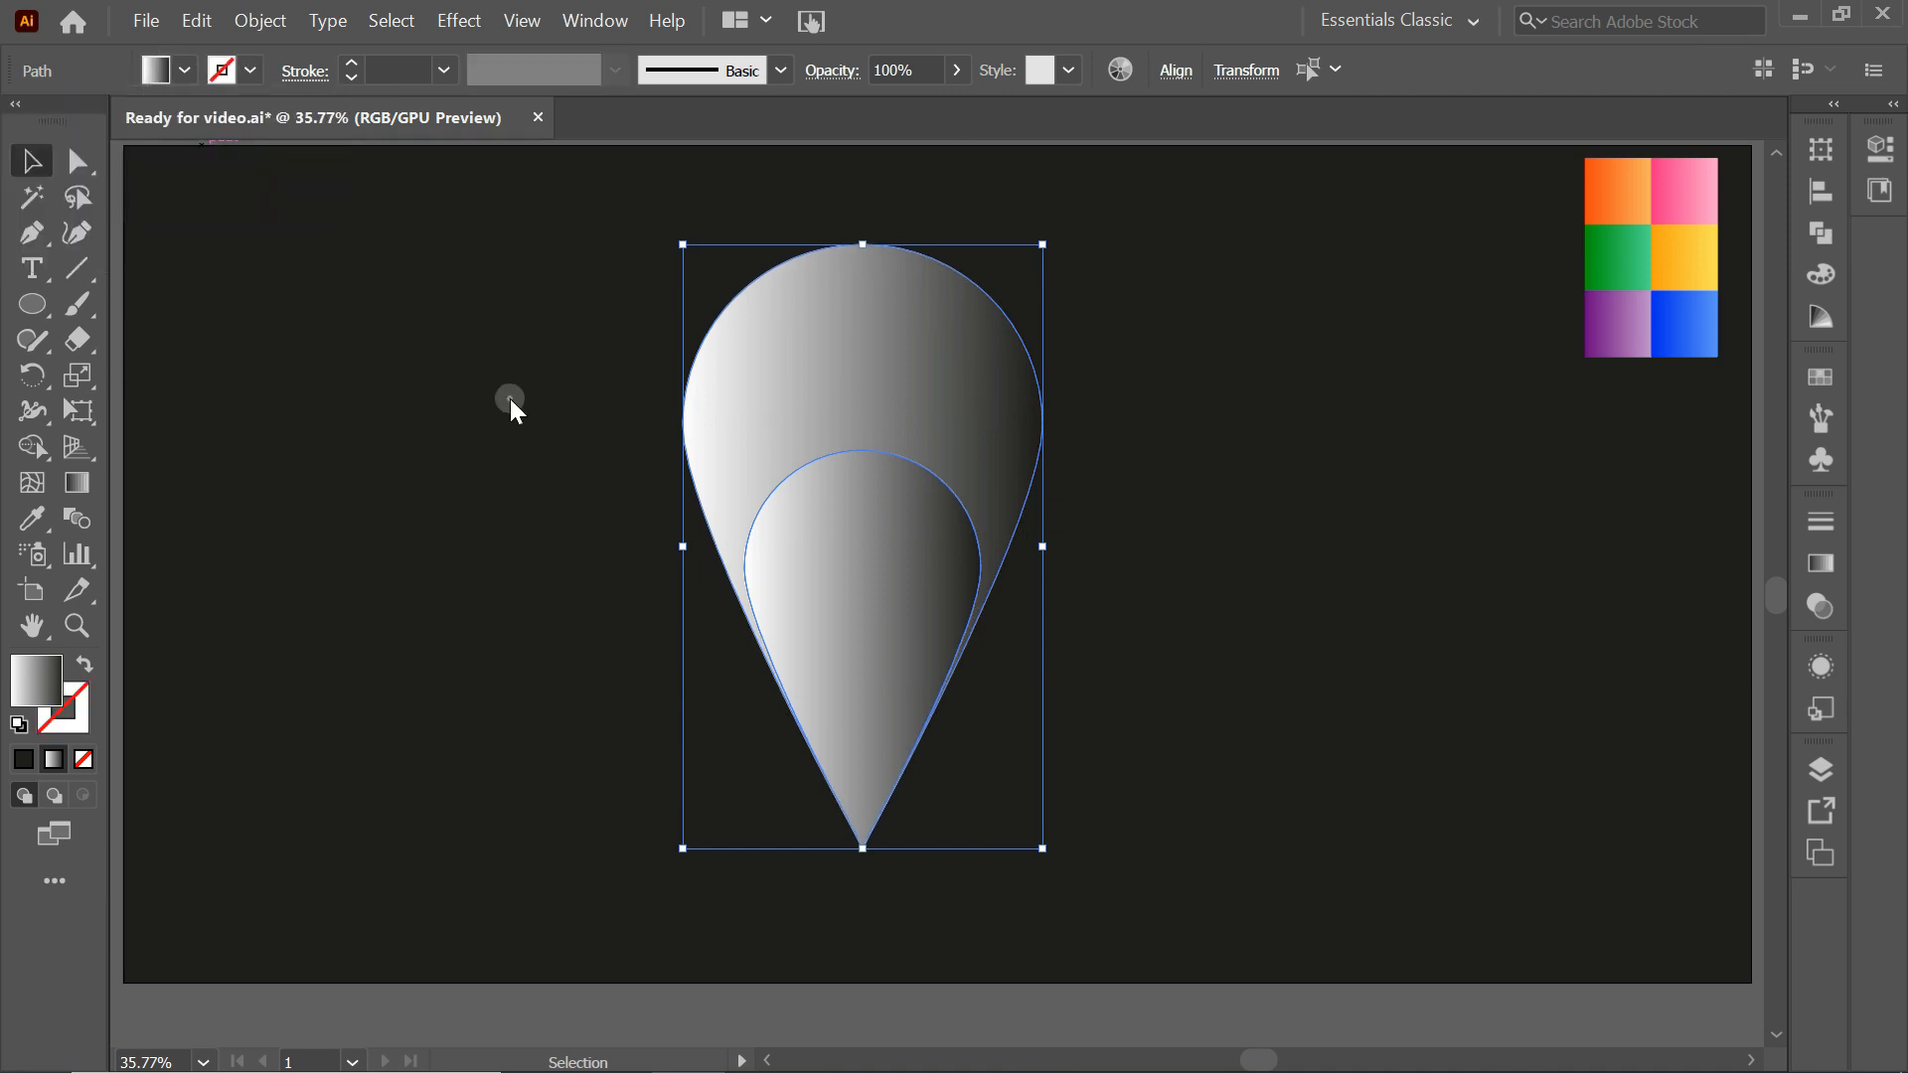
{"action": "left_click", "coordinate": [1179, 368]}
Fill the outer region with the orange gradient sampled from the colour grid, and sample that same gradient onto the inner teardrop
{"action": "left_click", "coordinate": [959, 377]}
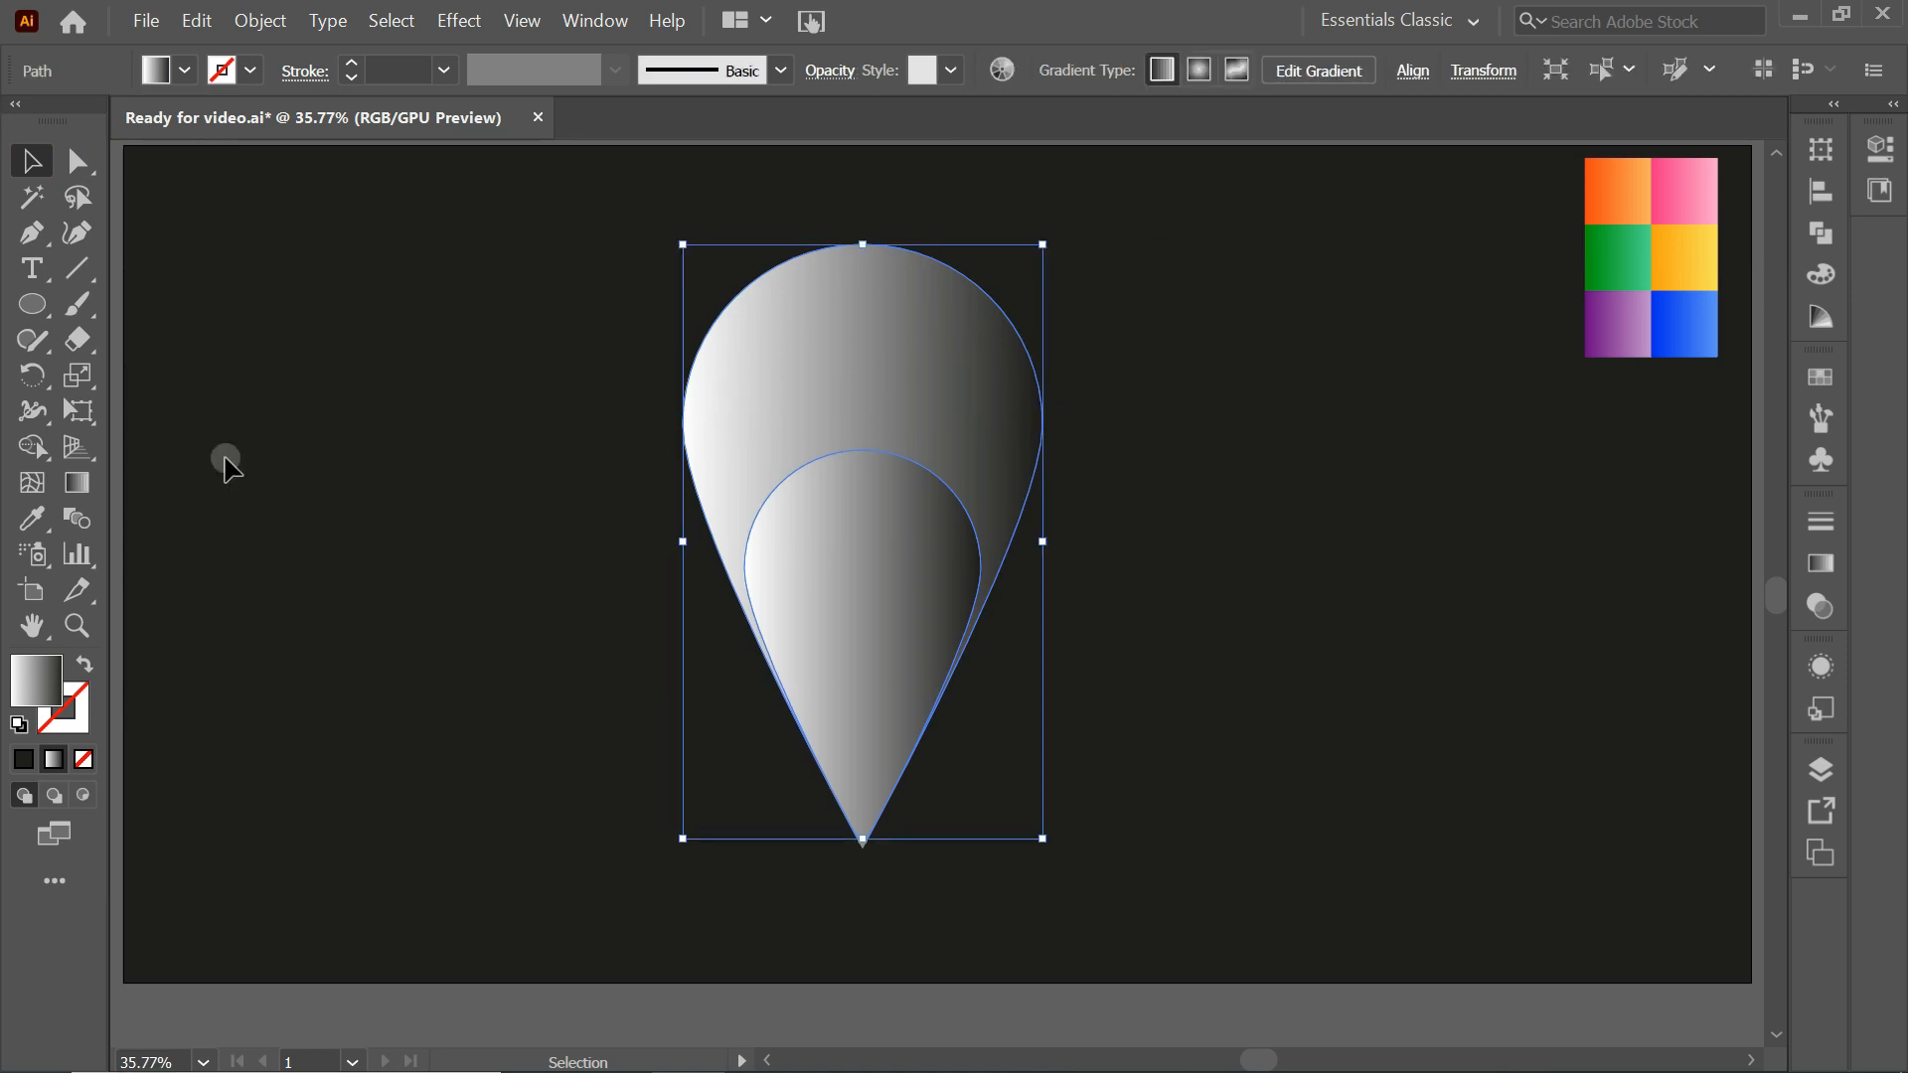
{"action": "left_click", "coordinate": [32, 518]}
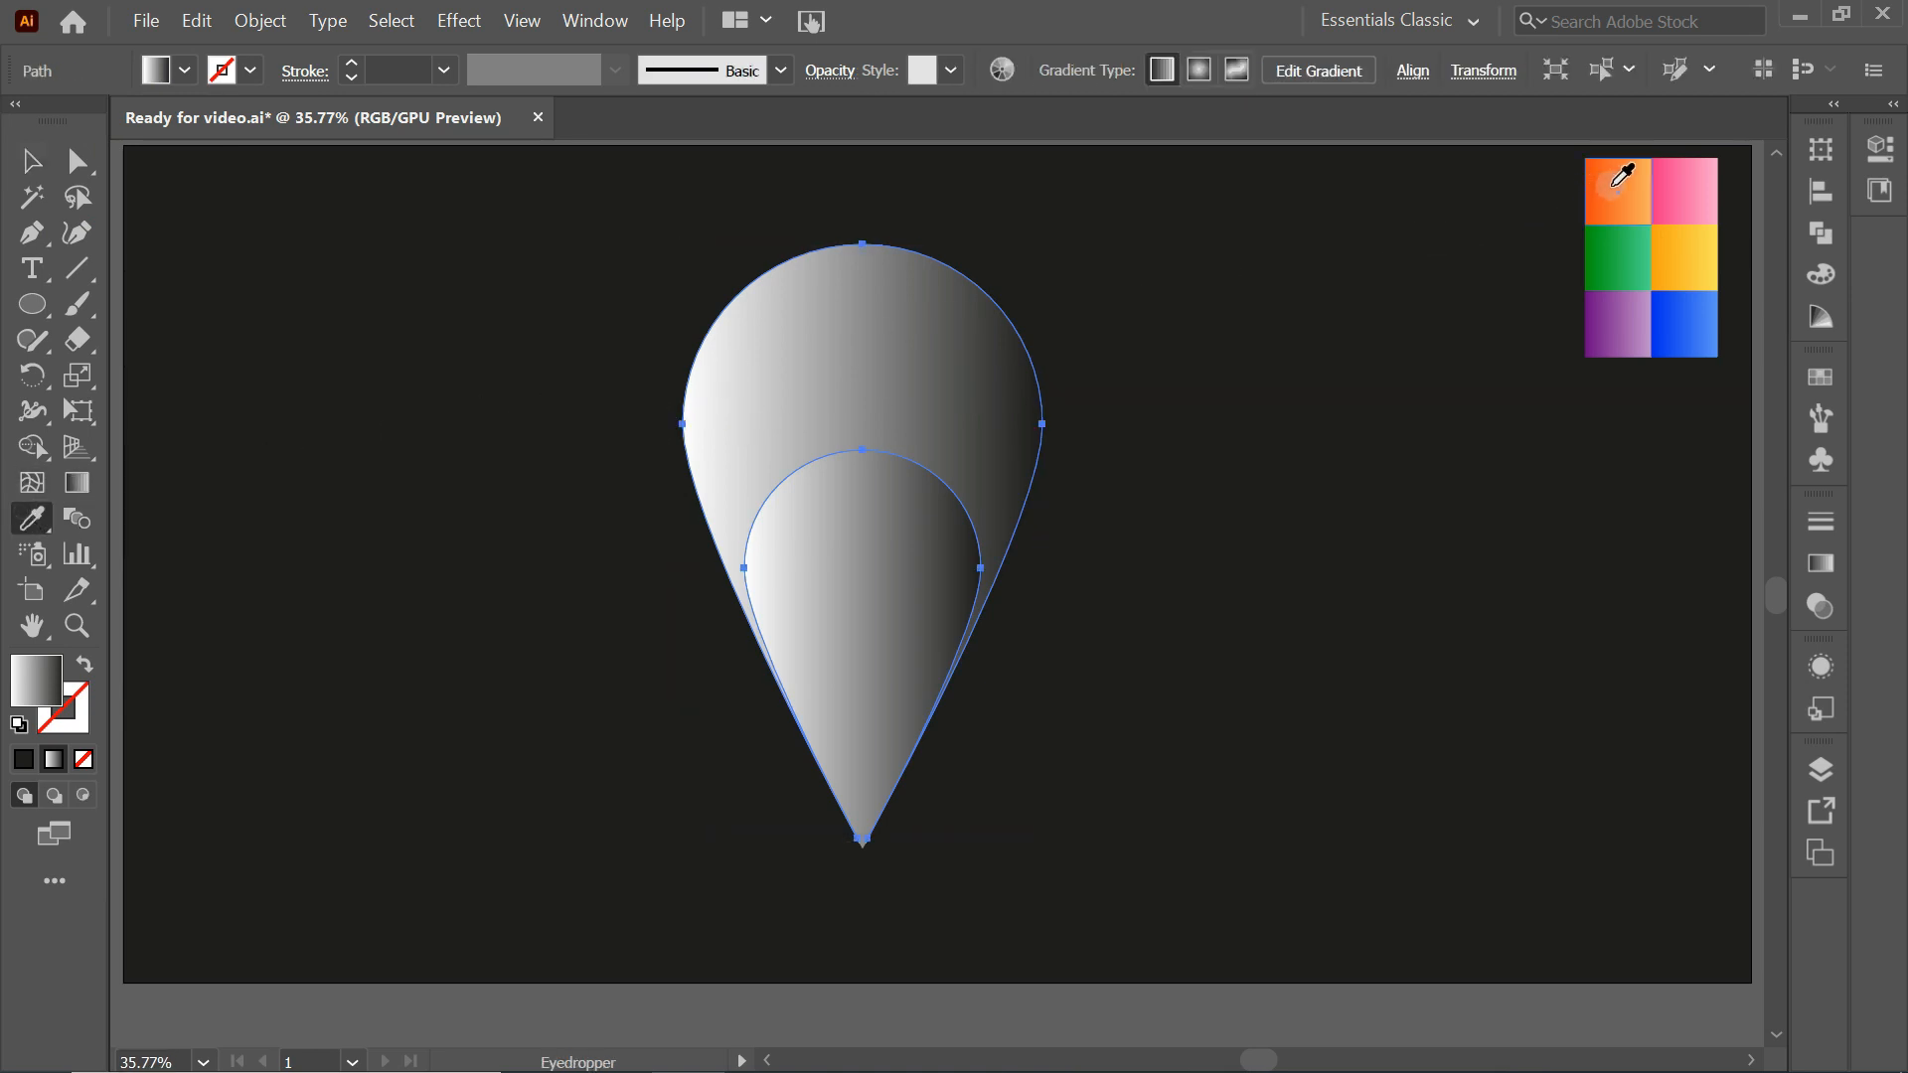
{"action": "left_click", "coordinate": [1614, 185]}
{"action": "left_click", "coordinate": [30, 160]}
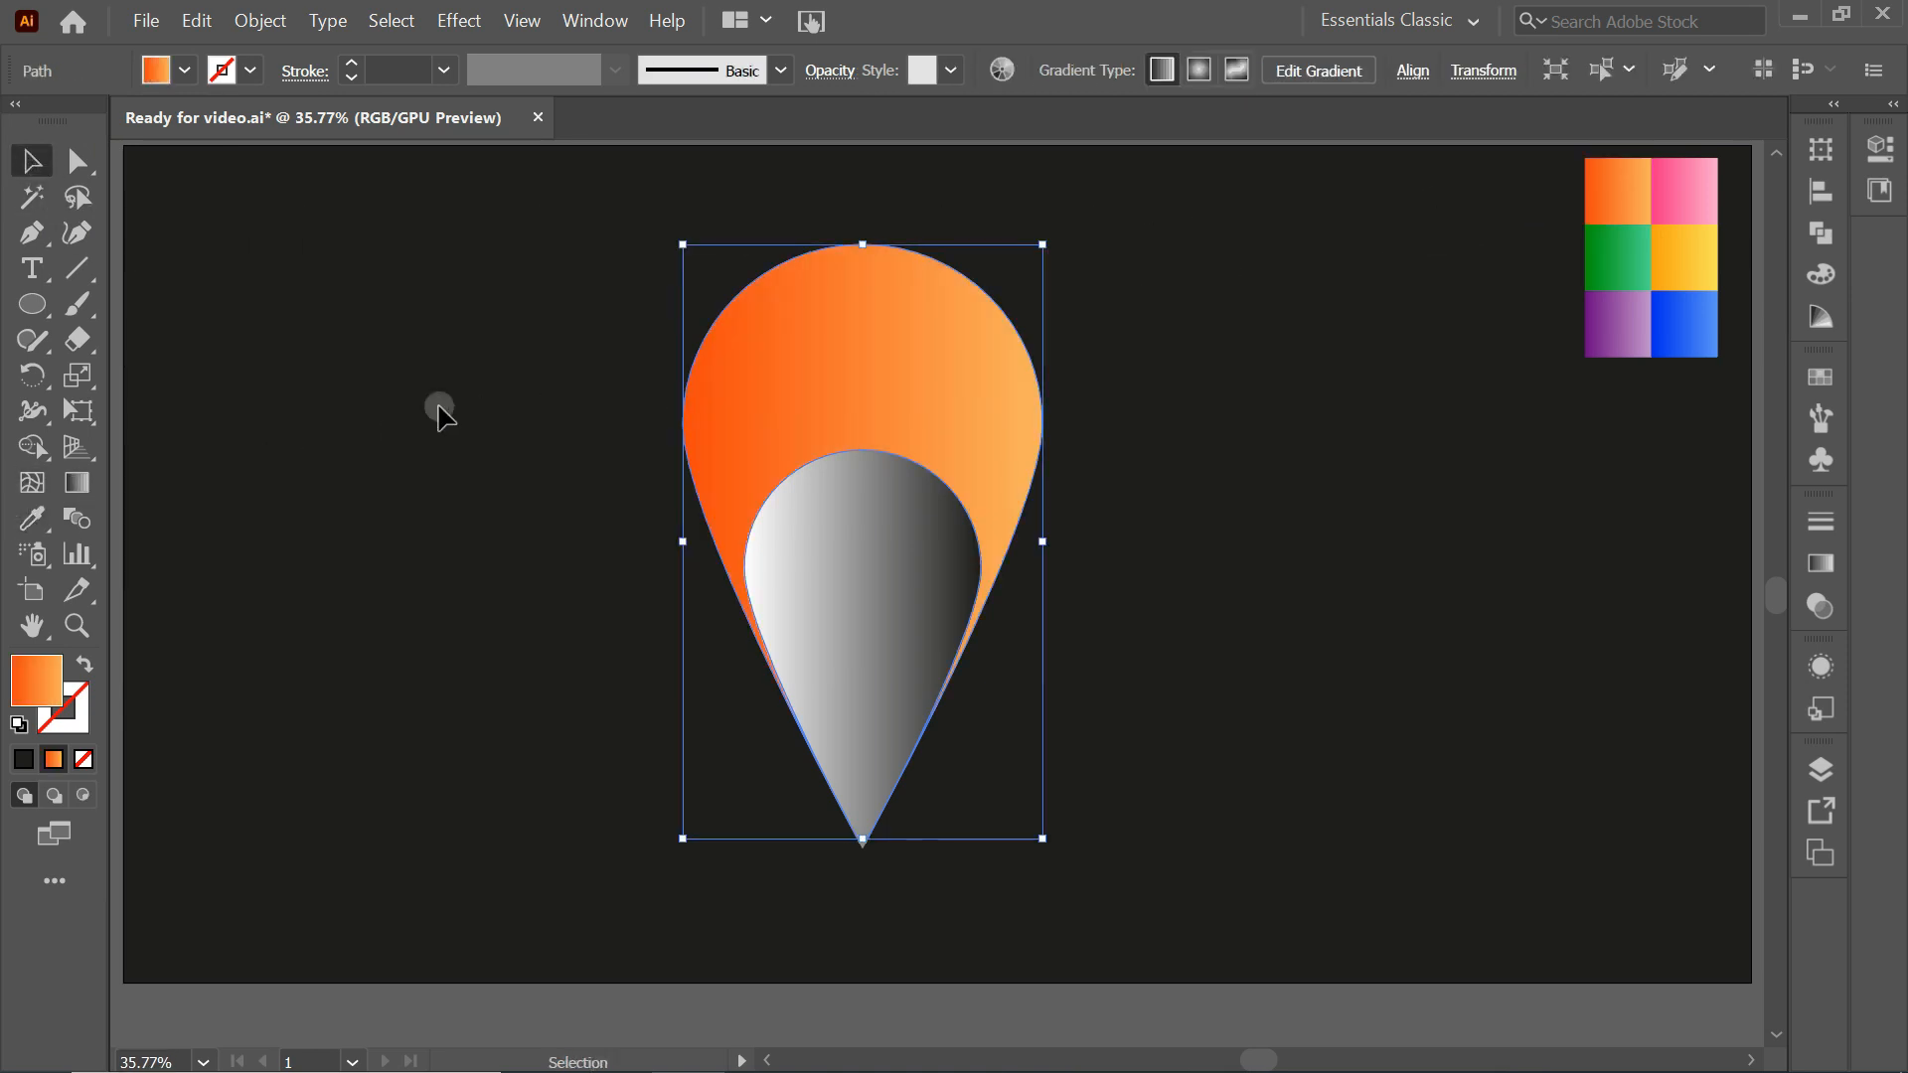
{"action": "left_click", "coordinate": [782, 572]}
{"action": "left_click", "coordinate": [48, 523]}
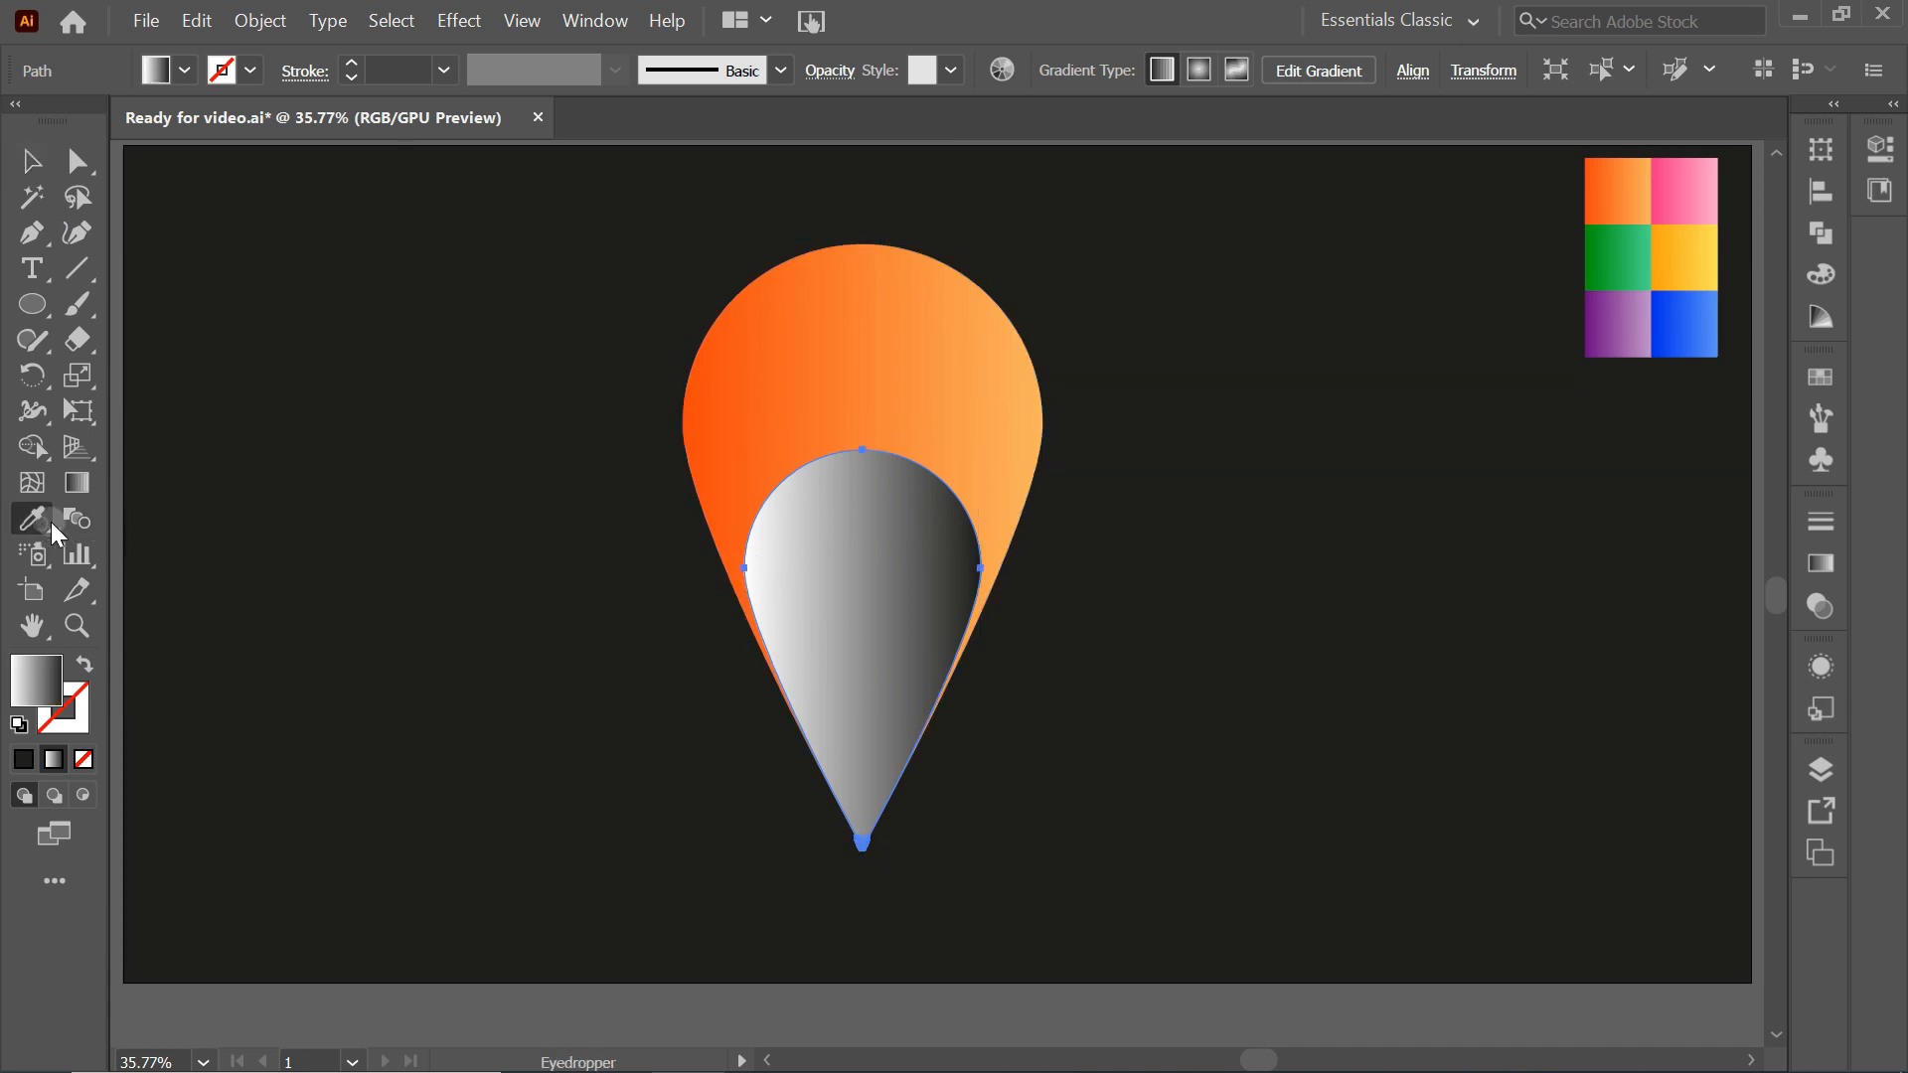
{"action": "left_click", "coordinate": [874, 416]}
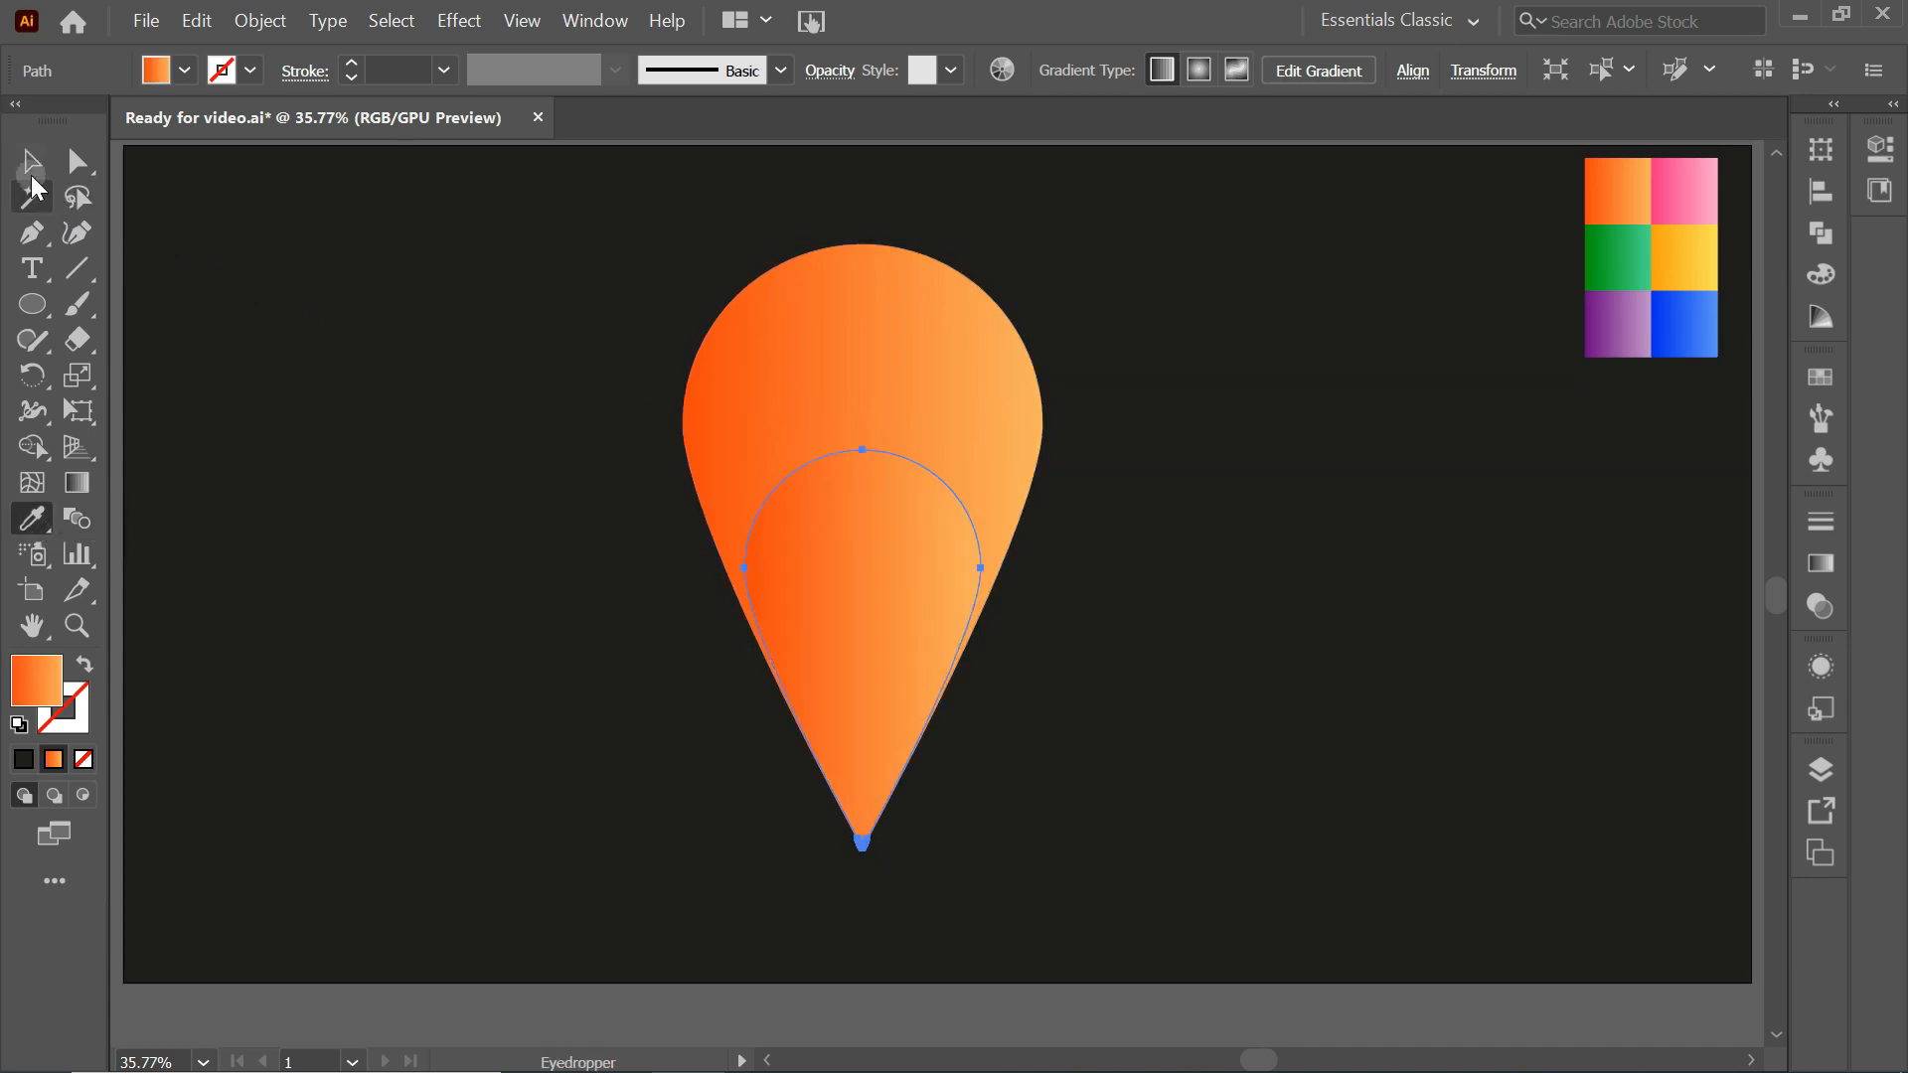
Reverse the inner teardrop's gradient so it runs from light orange to deep orange
{"action": "left_click", "coordinate": [31, 160]}
{"action": "left_click", "coordinate": [1827, 562]}
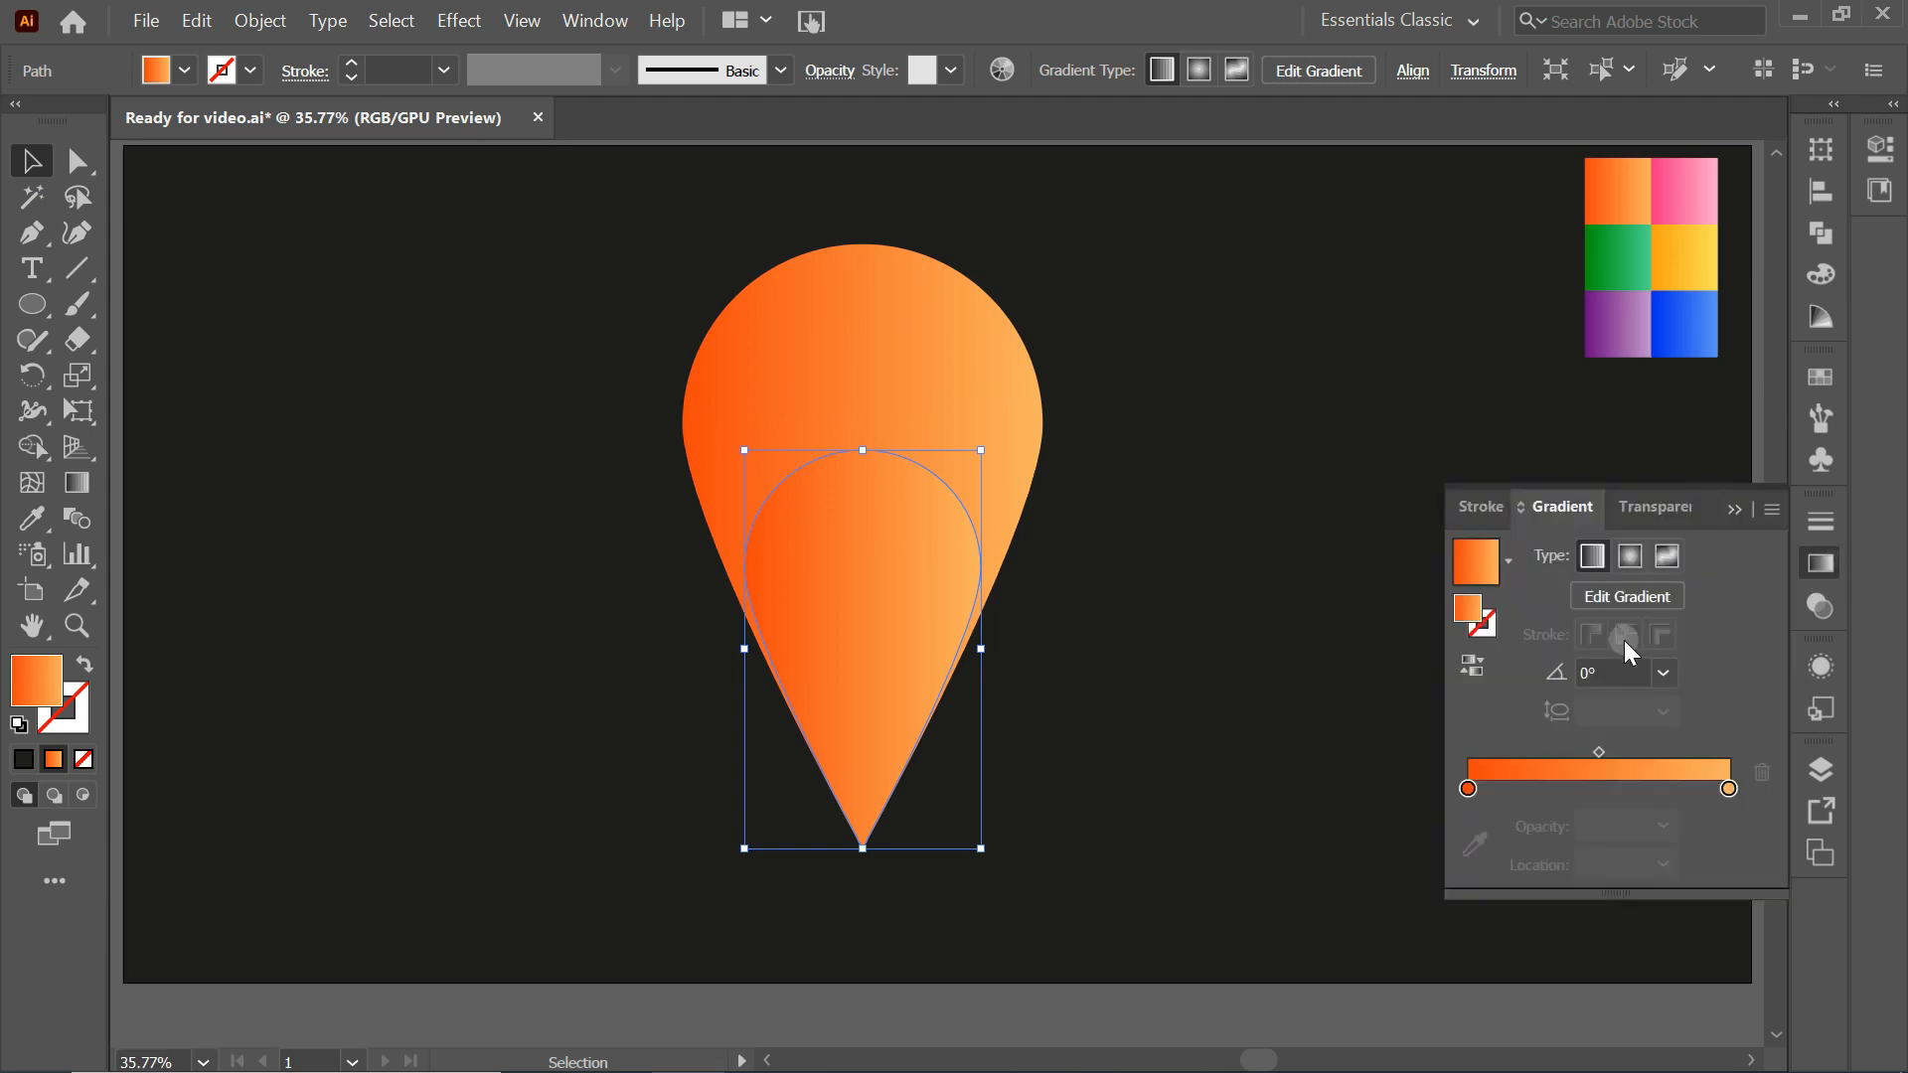
{"action": "left_click", "coordinate": [1472, 667]}
{"action": "left_click", "coordinate": [616, 242]}
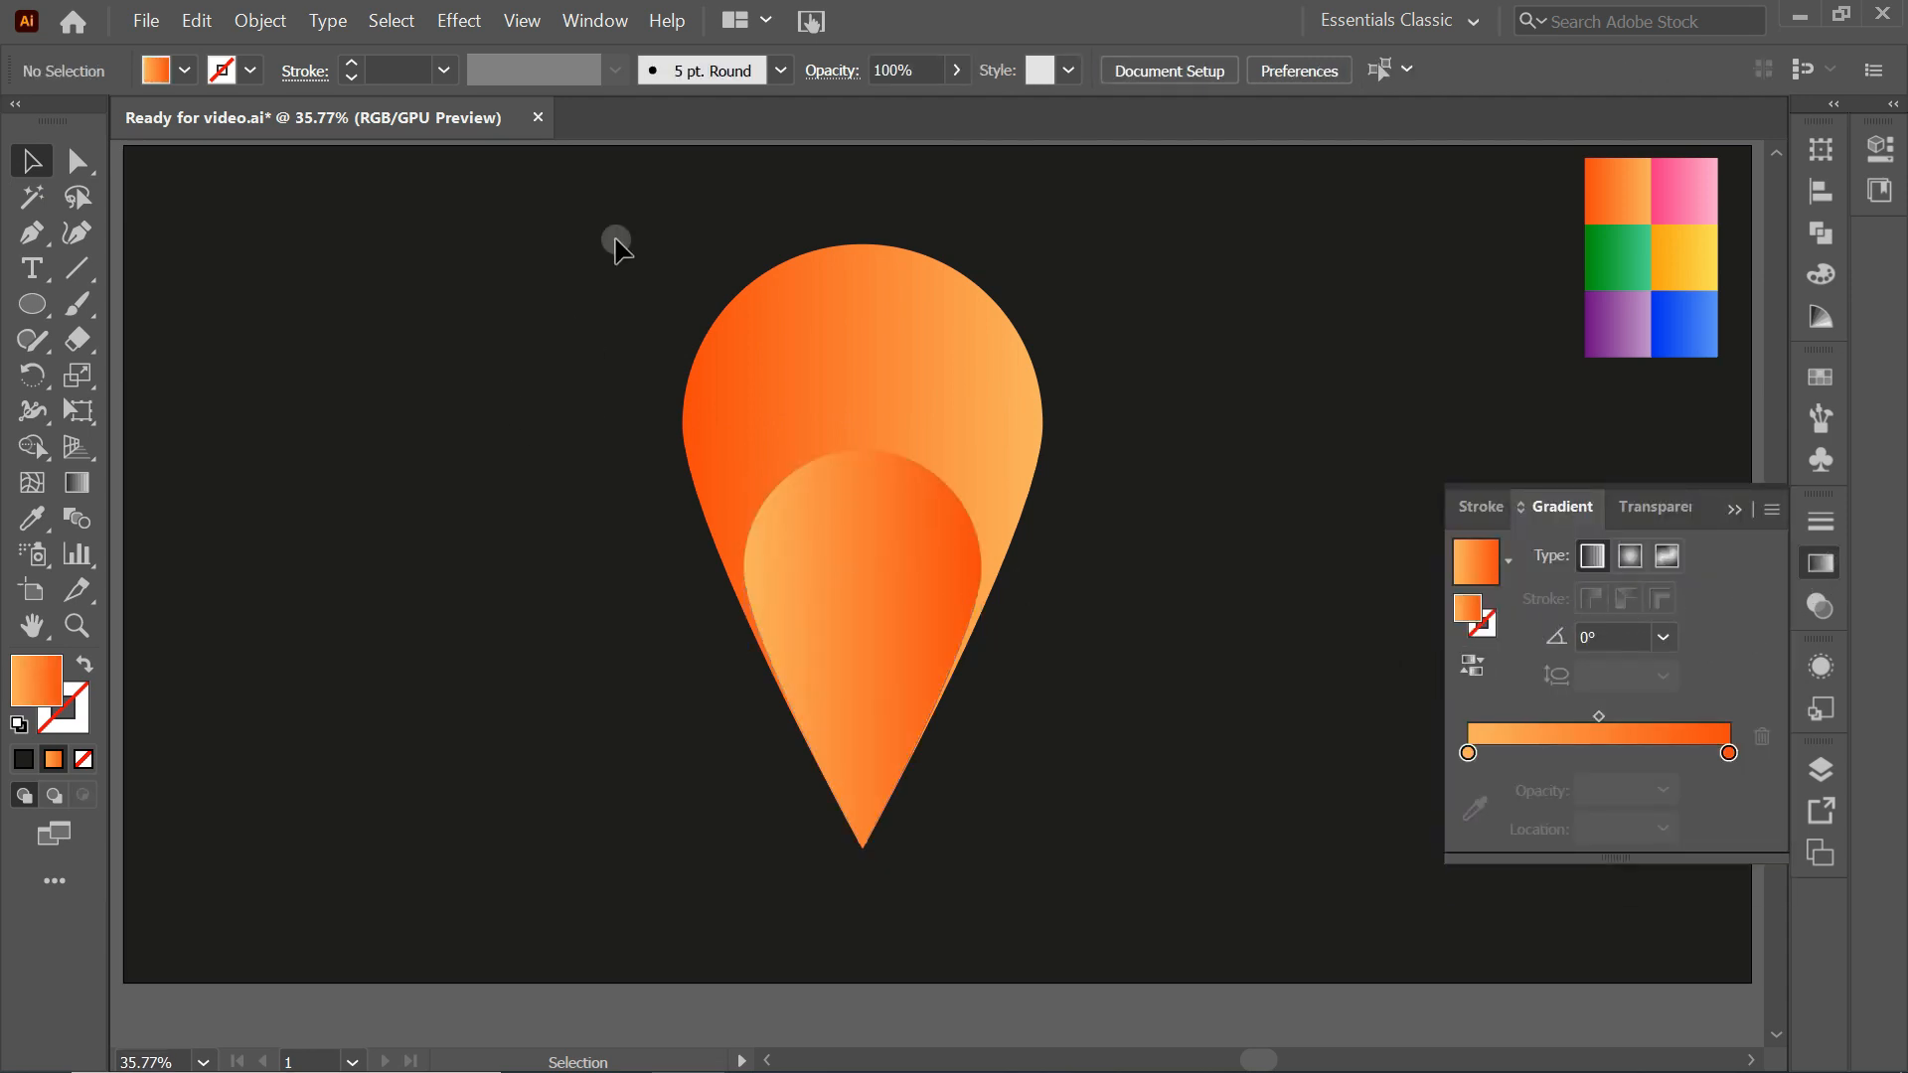
Scale both teardrop shapes down together to roughly half size and move them near the artboard's upper edge, slightly right of its middle
{"action": "left_click_drag", "start_coordinate": [919, 569], "coordinate": [884, 651]}
{"action": "left_click_drag", "start_coordinate": [809, 374], "coordinate": [938, 303]}
Create a copy of both teardrop shapes rotated 60° about a point just below the petal's tip
{"action": "left_click_drag", "start_coordinate": [32, 372], "coordinate": [206, 380]}
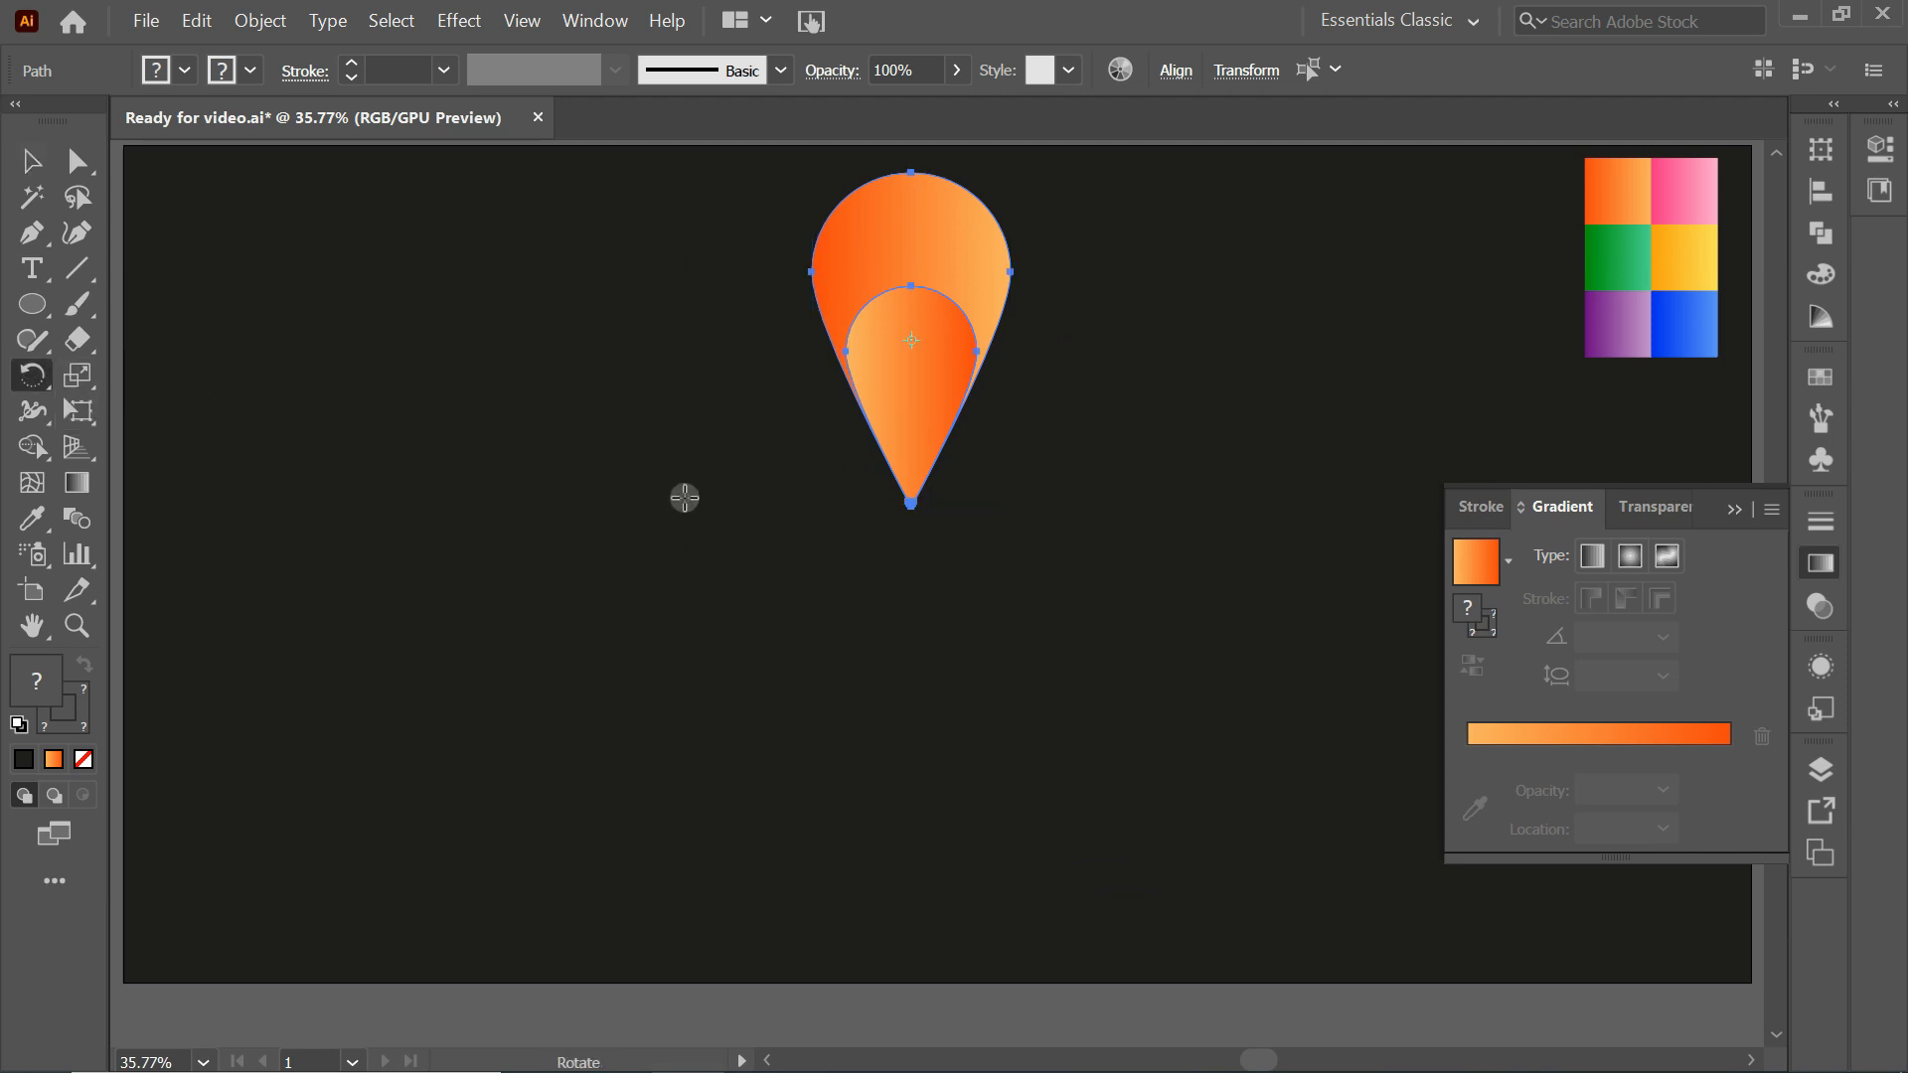
{"action": "left_click", "coordinate": [910, 524], "text": "alt"}
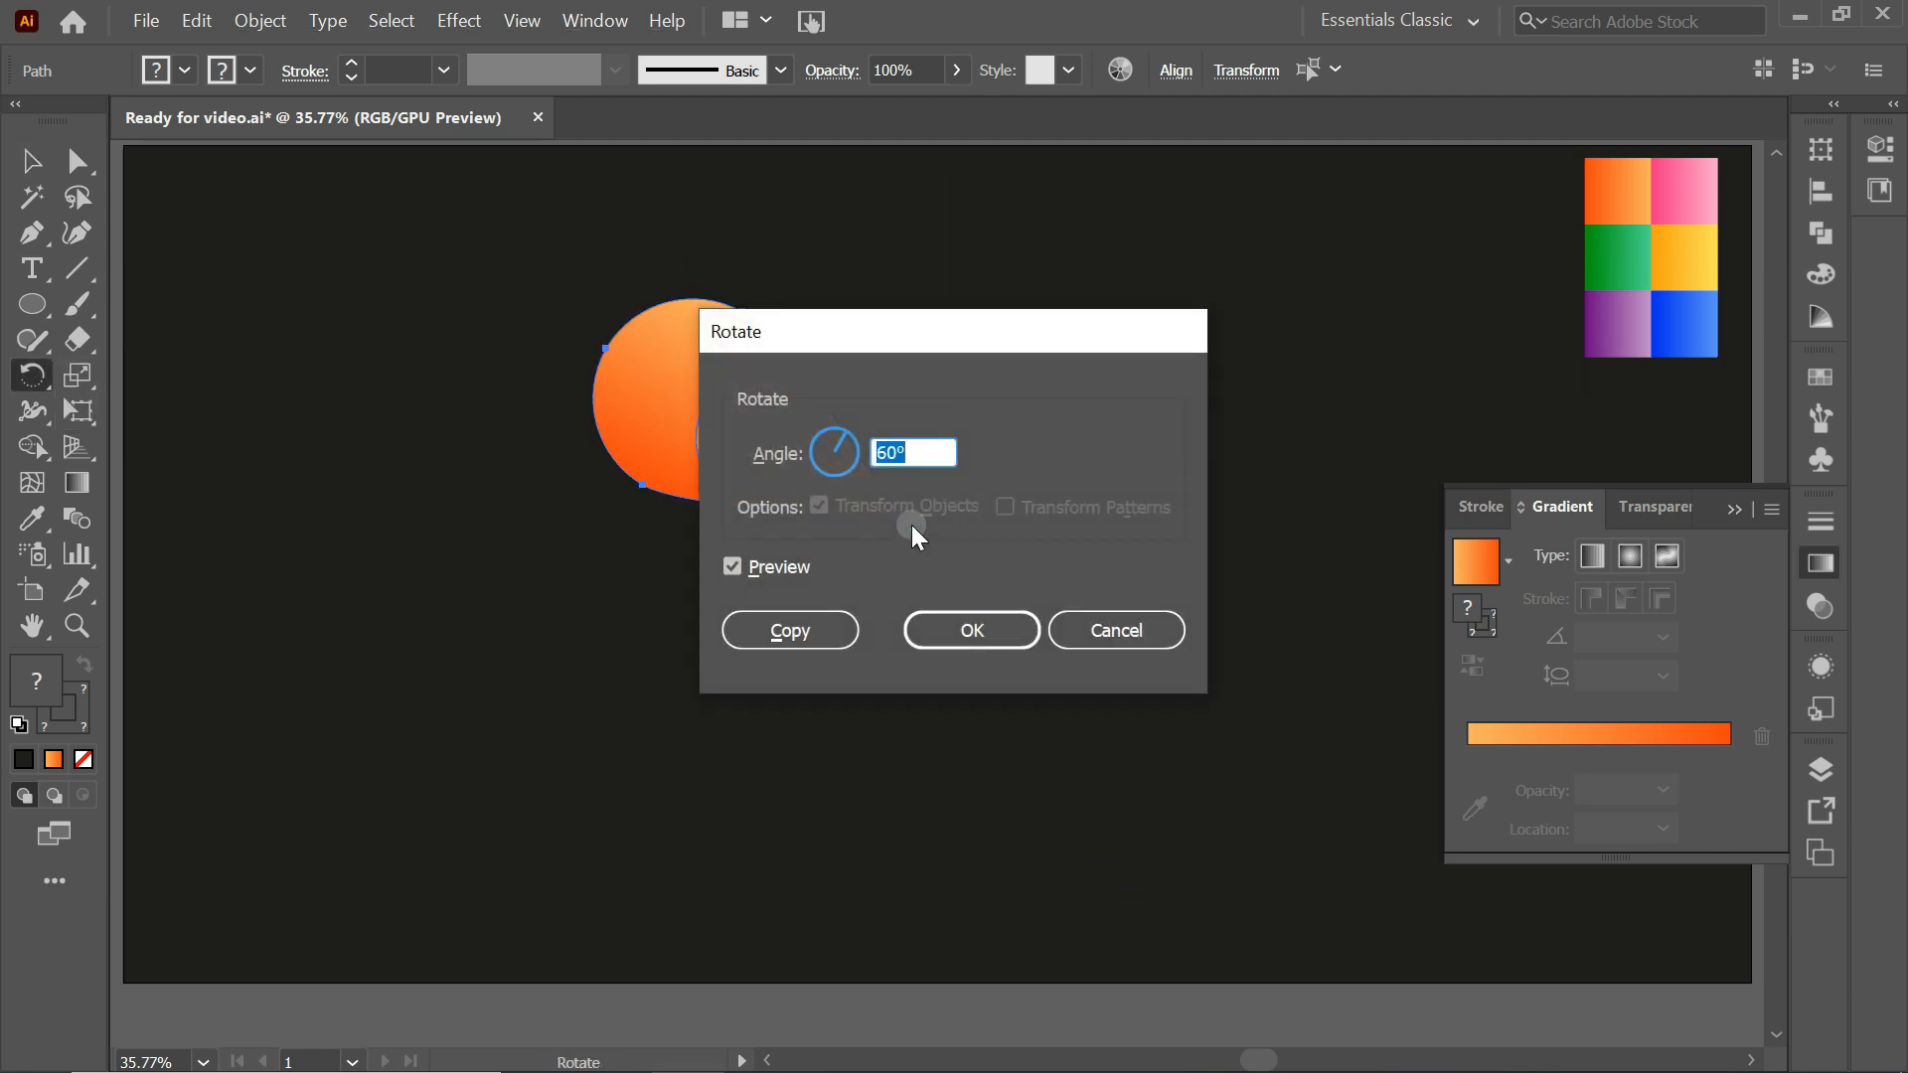
{"action": "key", "text": "BackSpace"}
{"action": "type", "text": "60"}
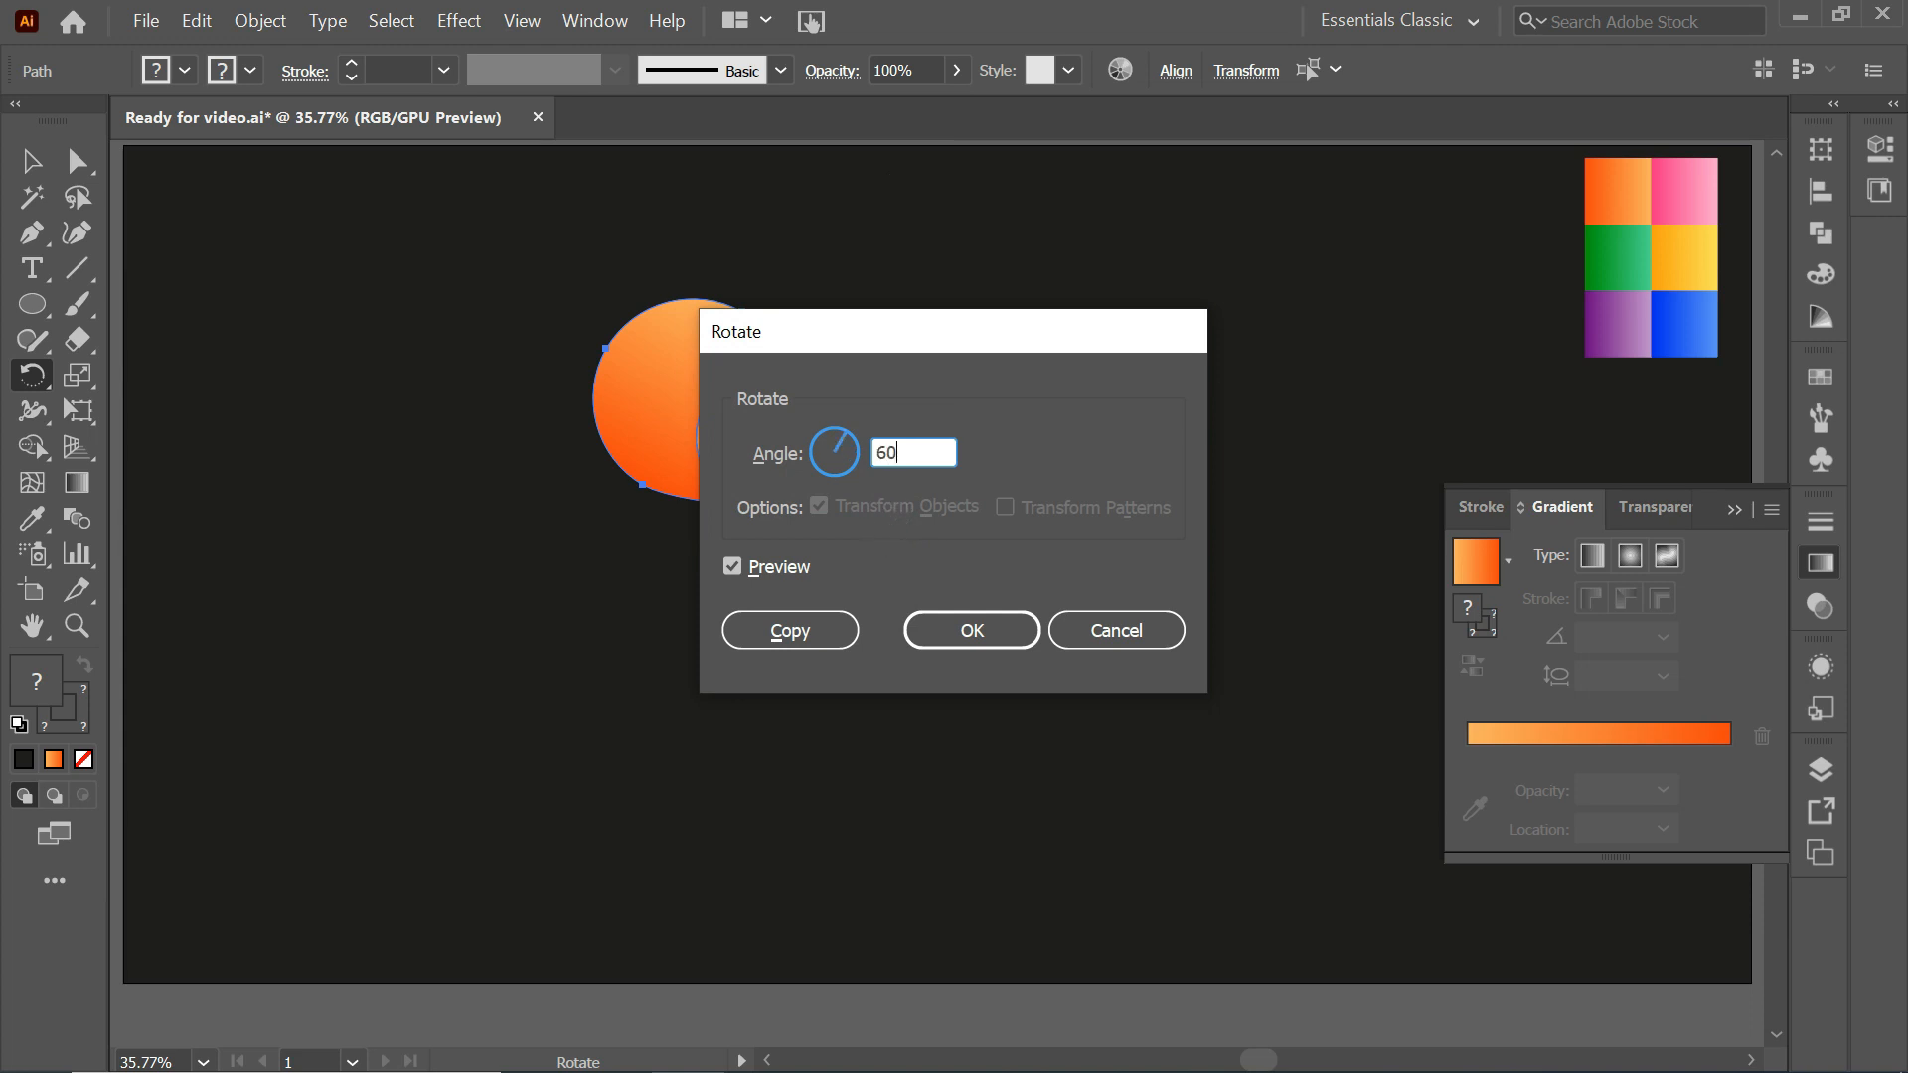
{"action": "left_click", "coordinate": [805, 634]}
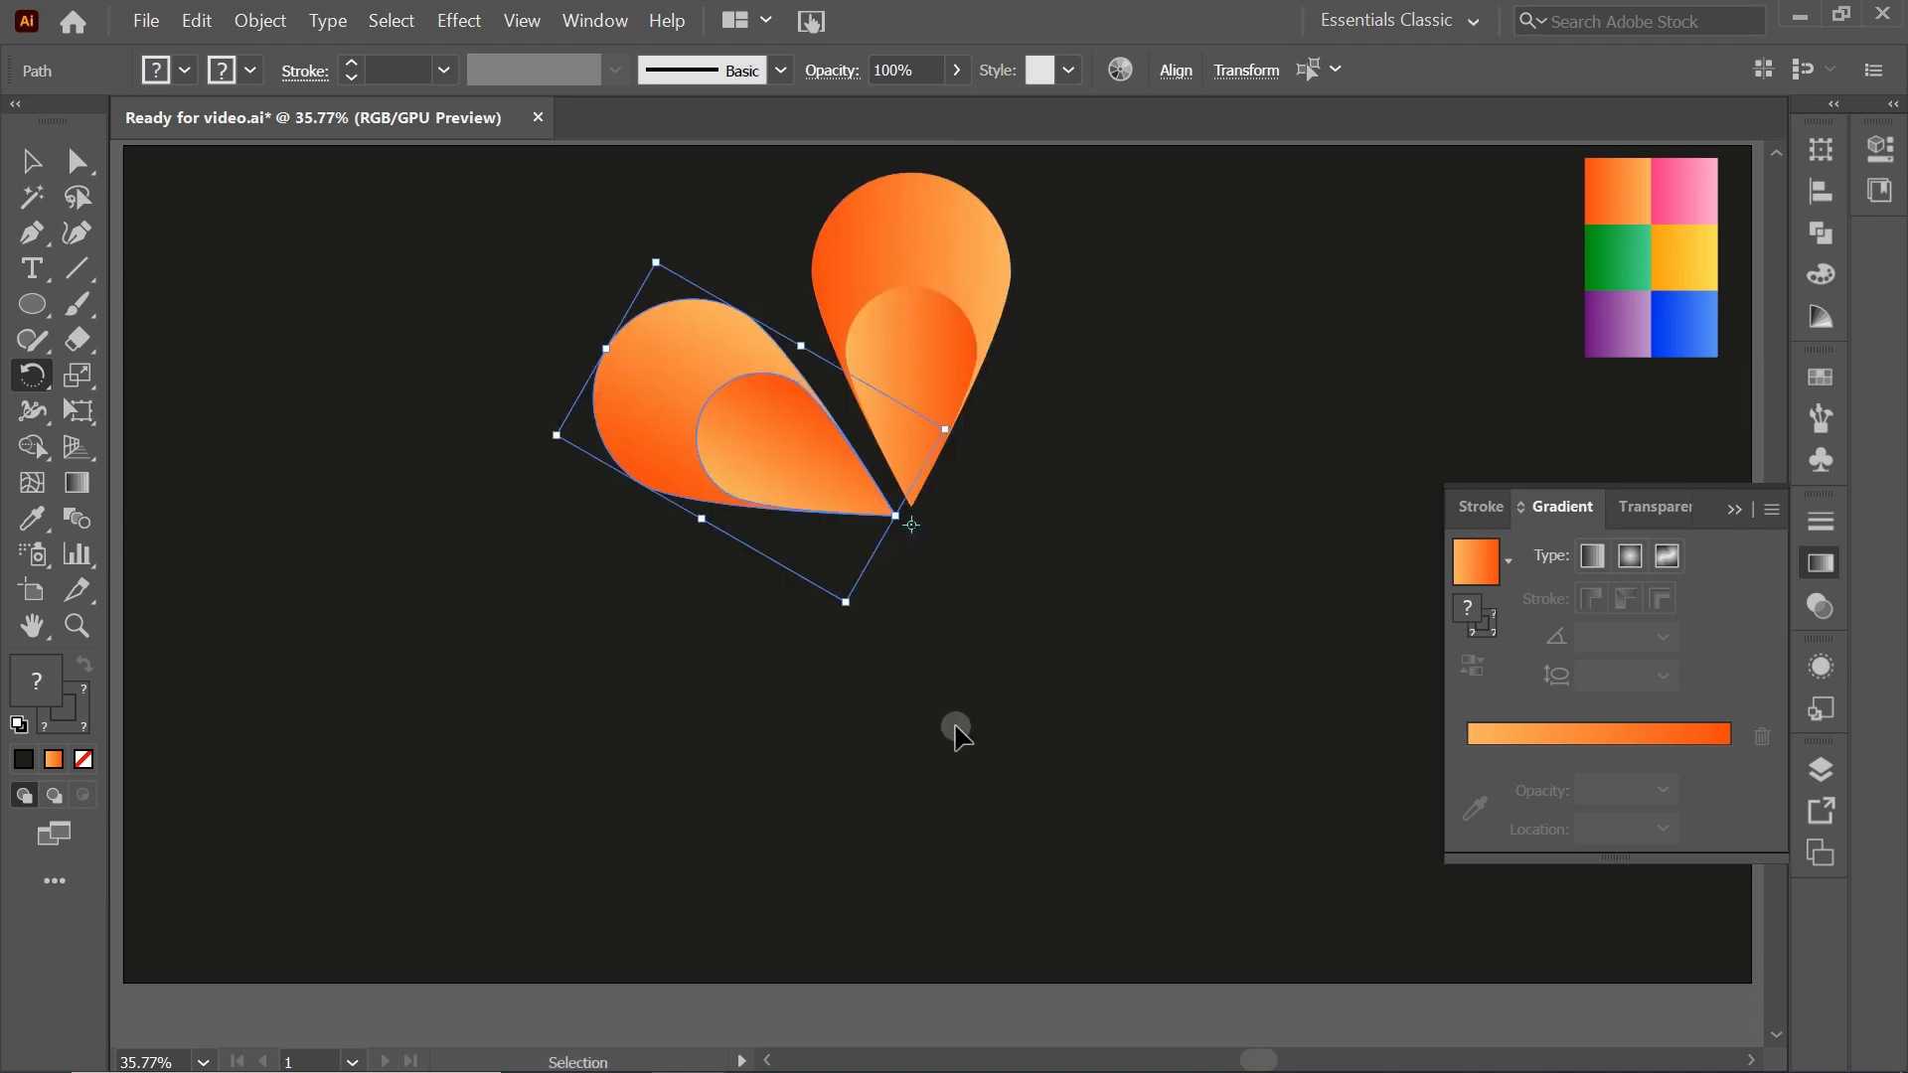
Repeat the 60° rotated copy four more times to complete the six-petal flower, and deselect the artwork
{"action": "key", "text": "ctrl+d"}
{"action": "key", "text": "ctrl+d"}
{"action": "key", "text": "ctrl+d"}
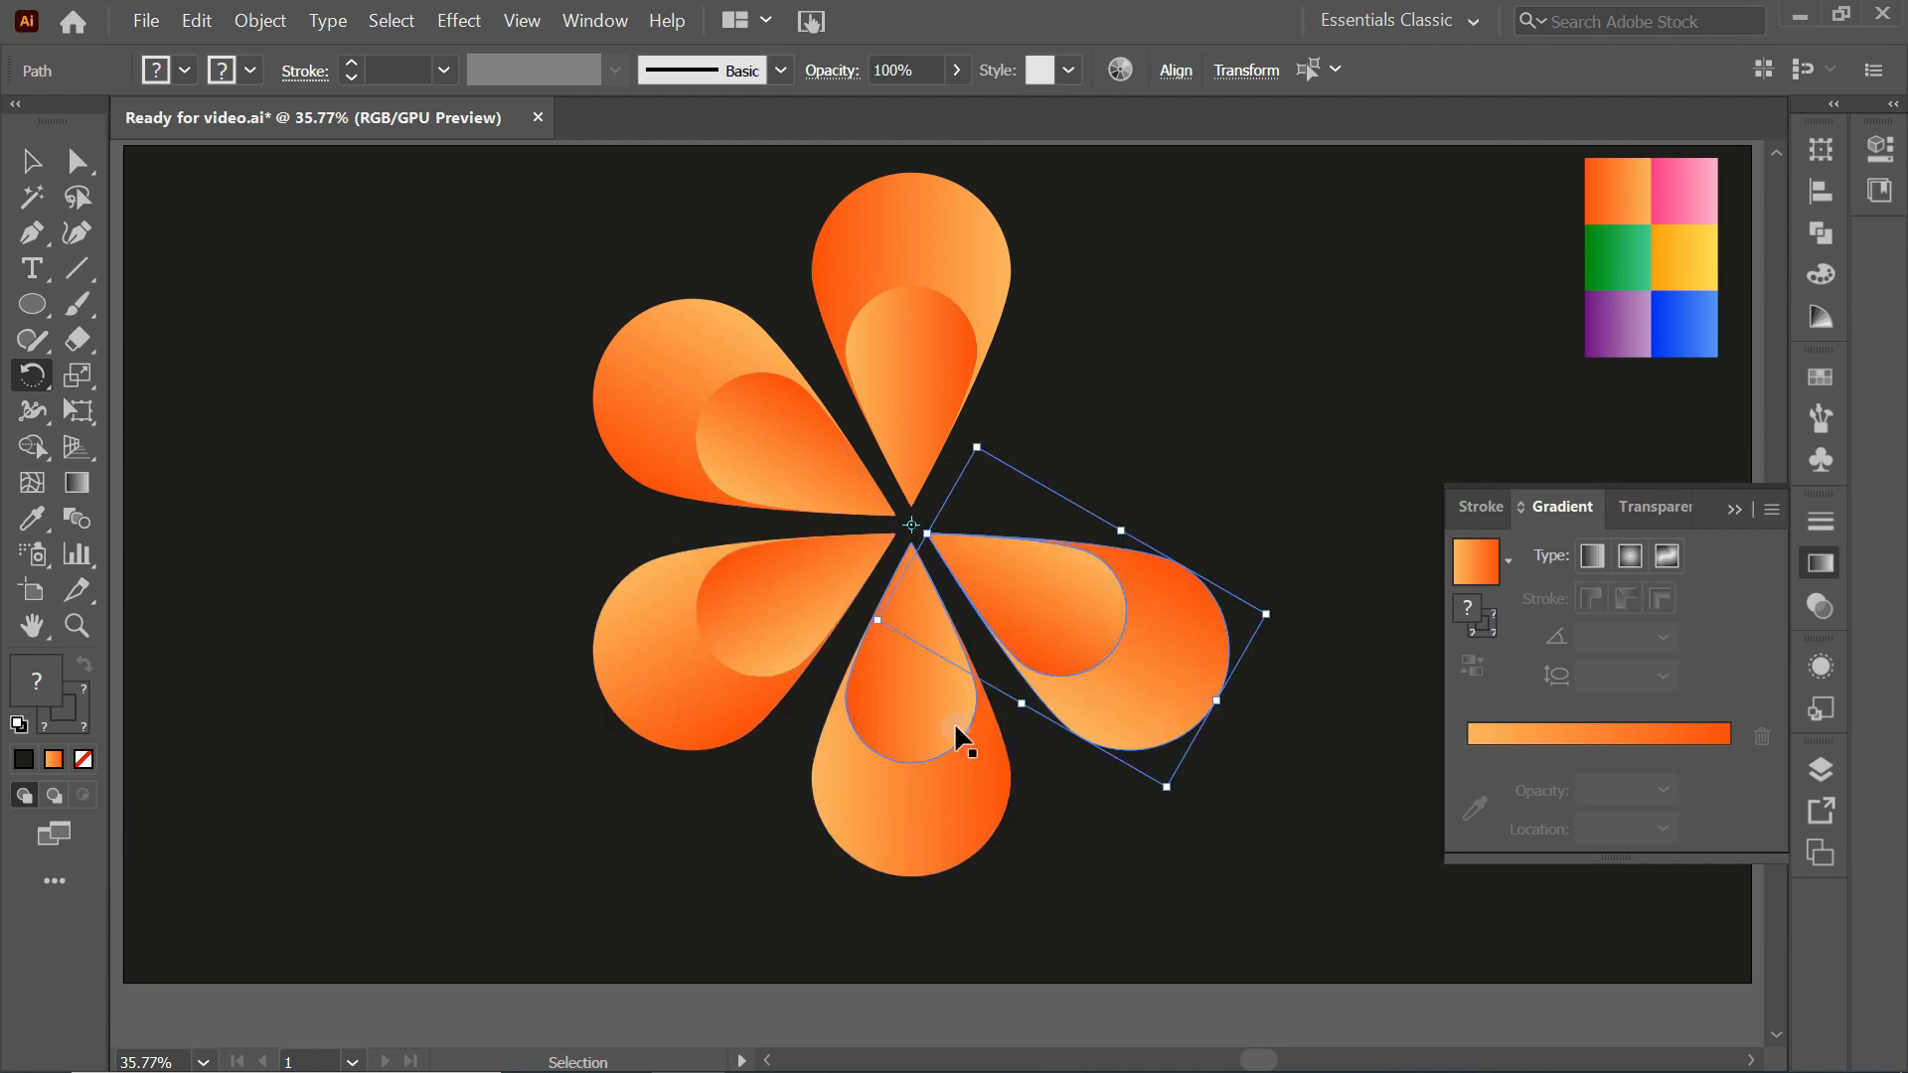
{"action": "key", "text": "ctrl+d"}
{"action": "left_click", "coordinate": [31, 167]}
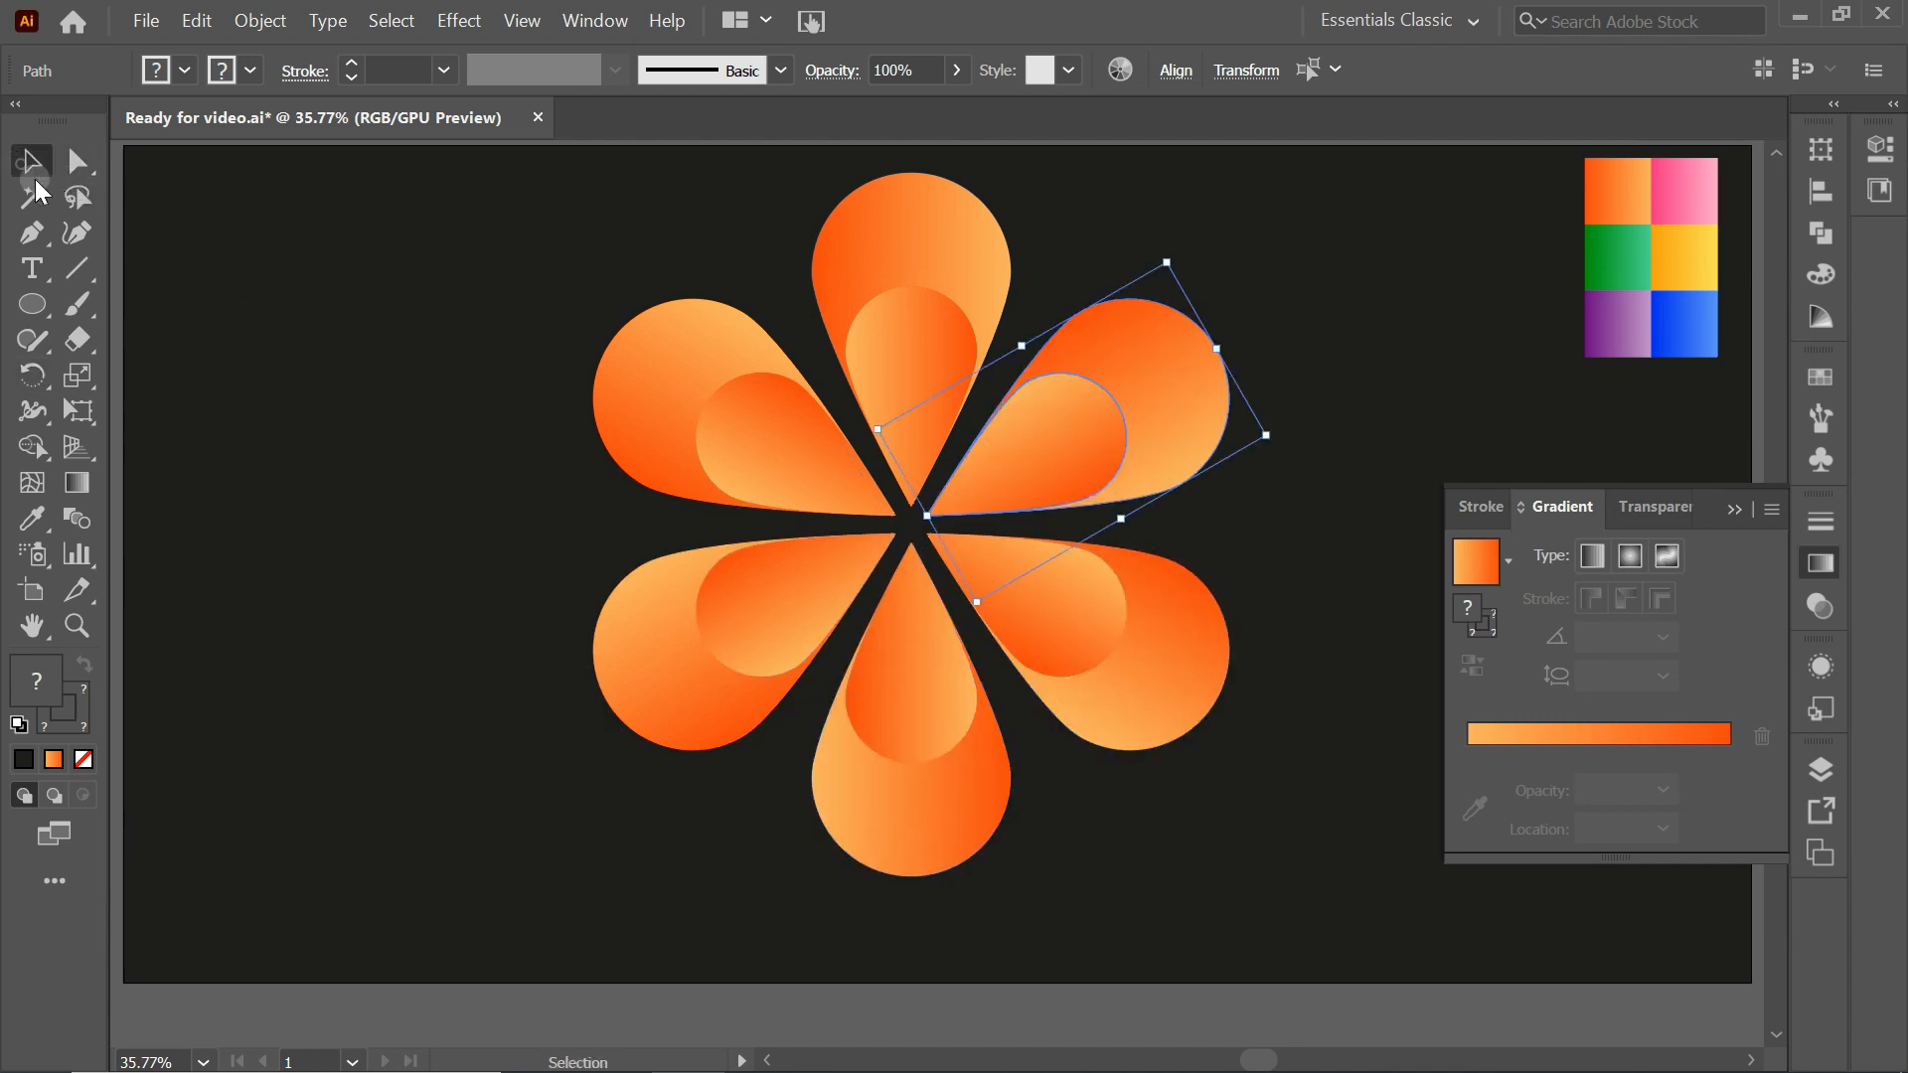
{"action": "left_click", "coordinate": [331, 407]}
Fill the outer teardrop of the flower's upper-left petal with the pink gradient sampled from the colour grid
{"action": "left_click", "coordinate": [650, 379]}
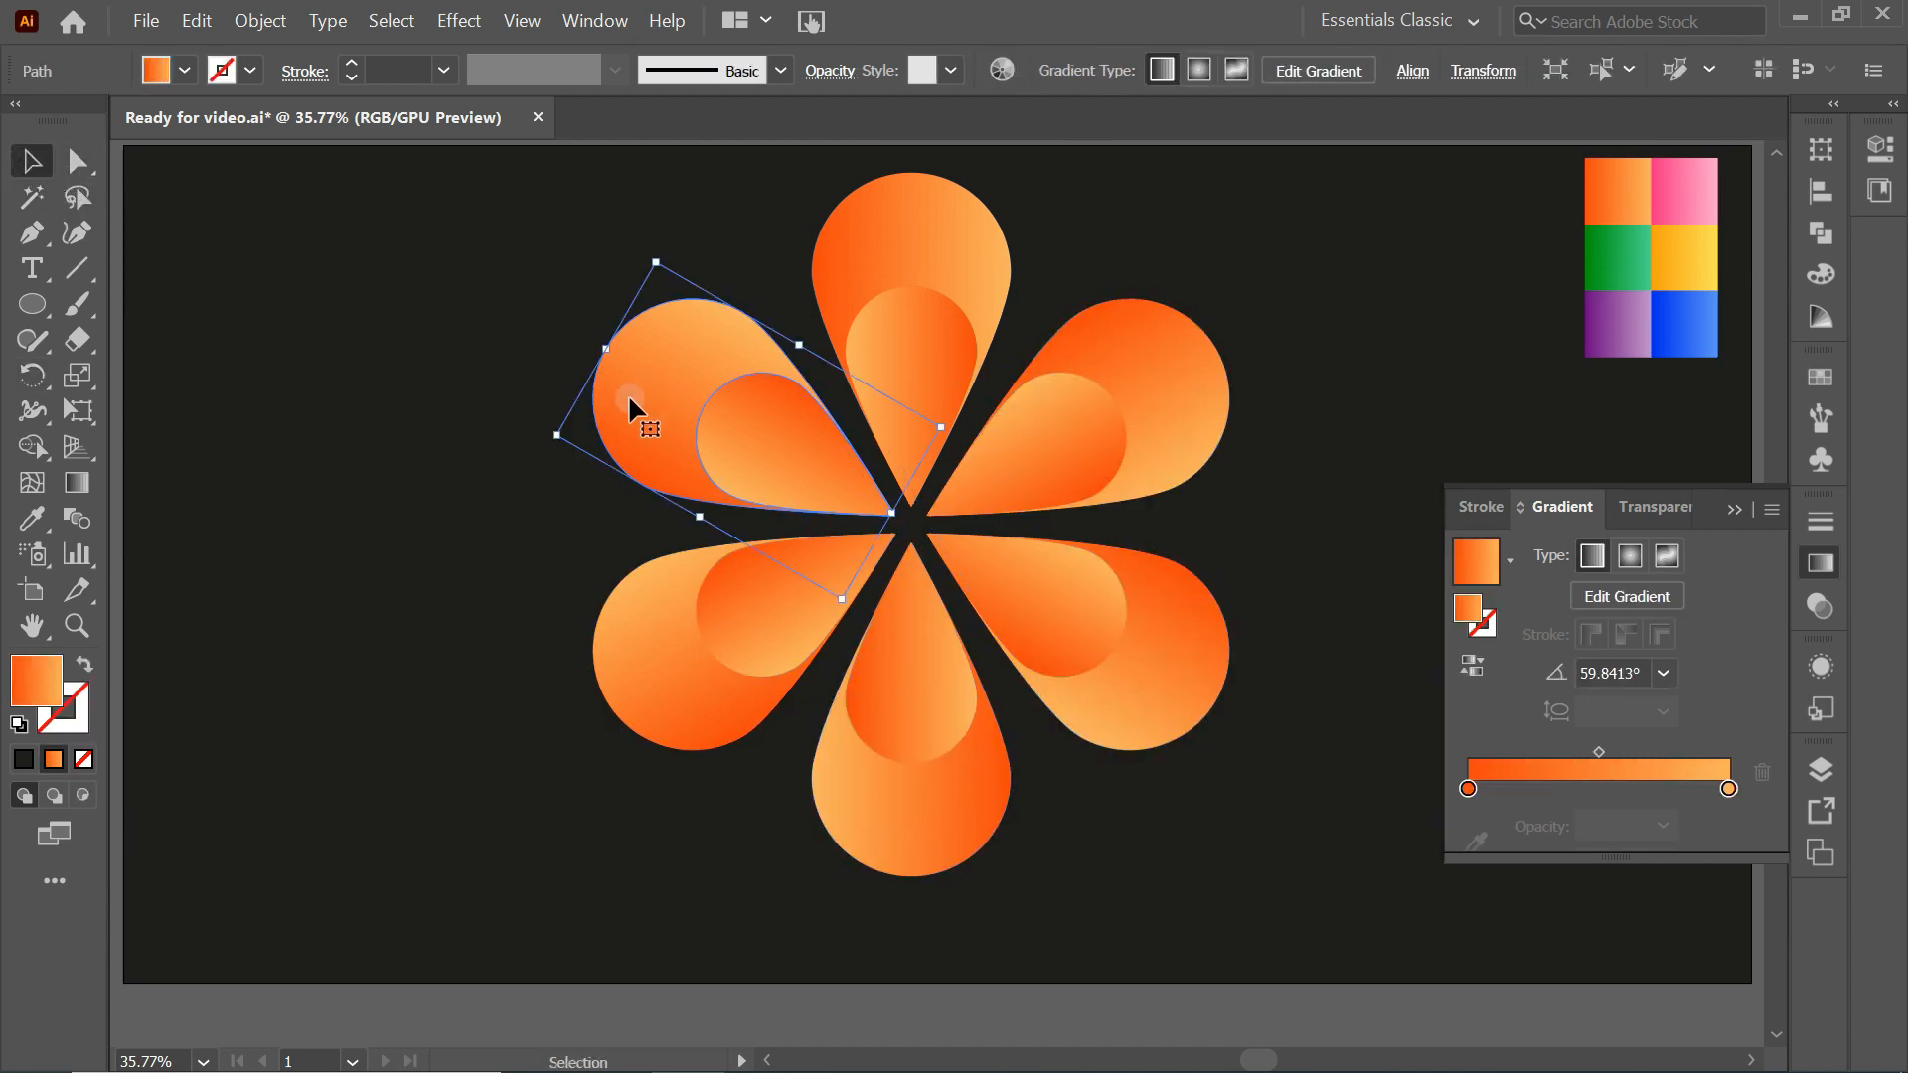
{"action": "left_click", "coordinate": [31, 518]}
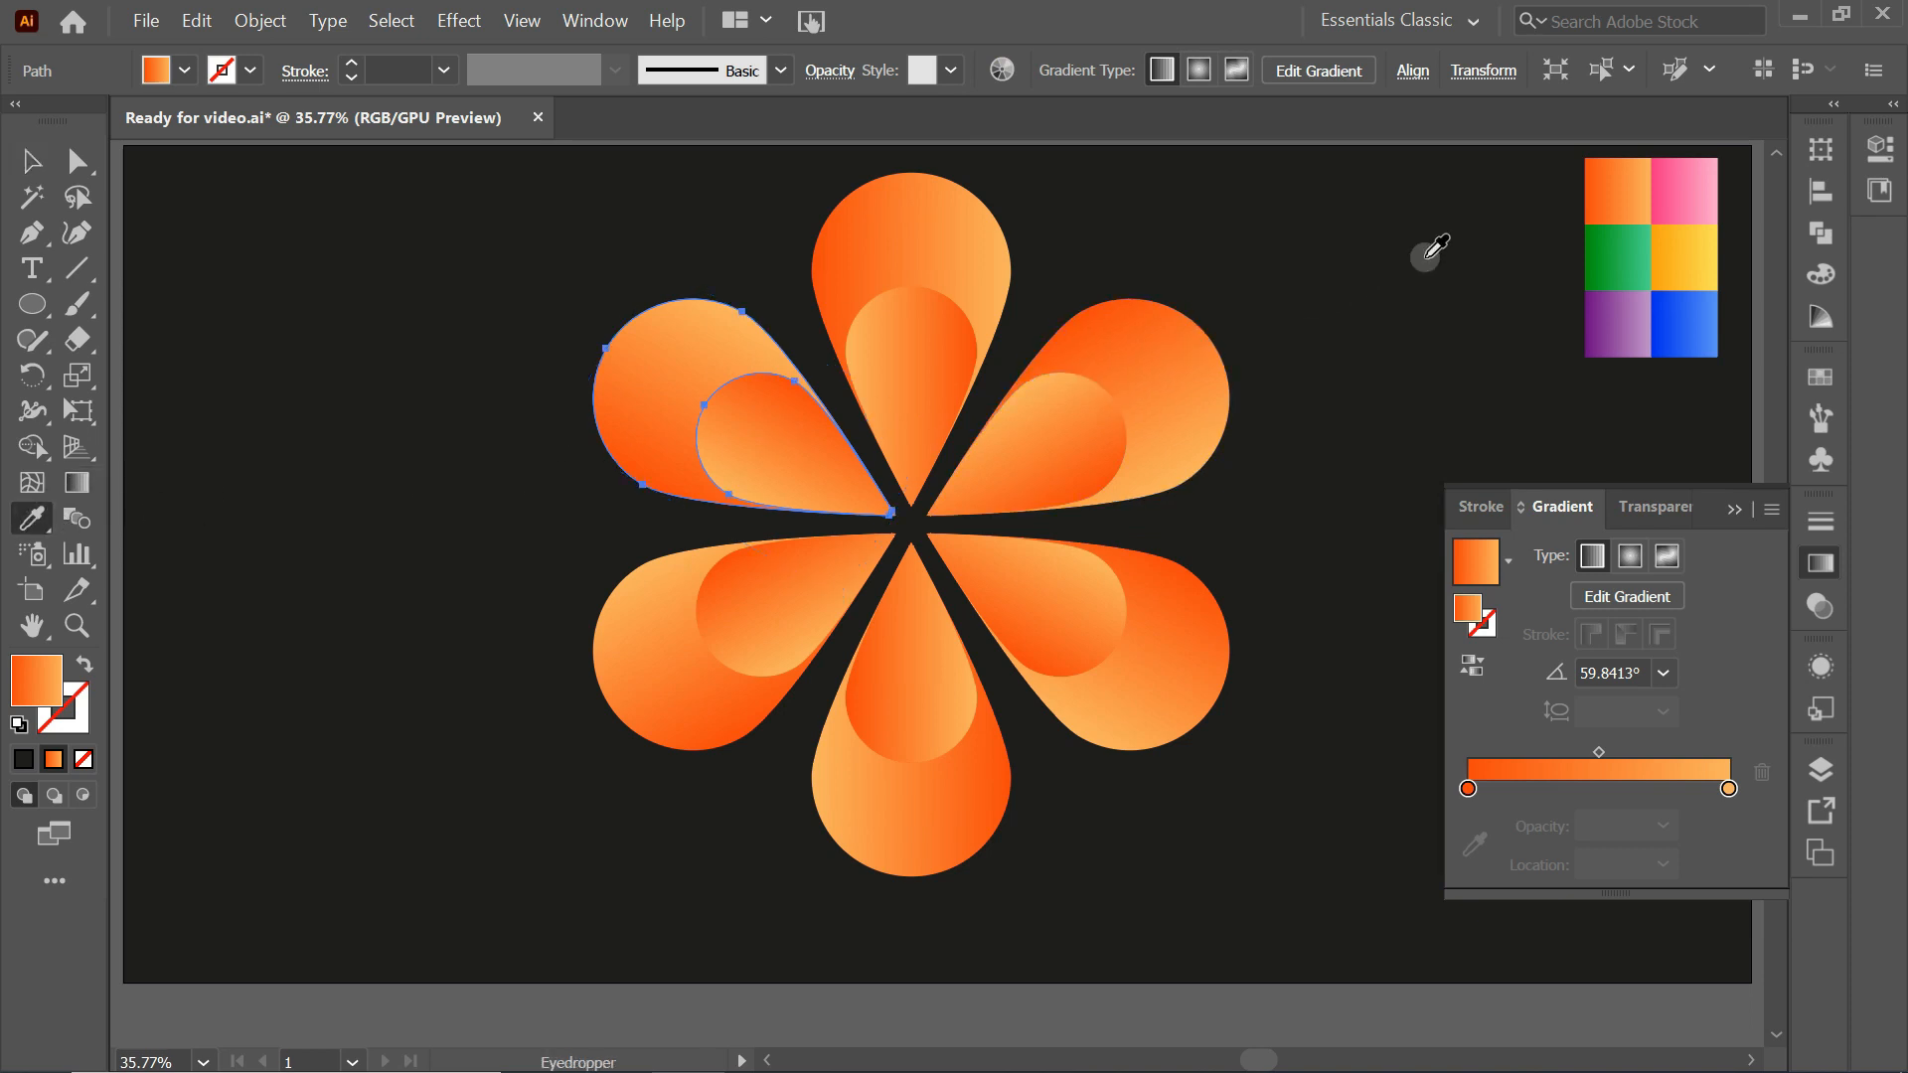
{"action": "left_click", "coordinate": [32, 160]}
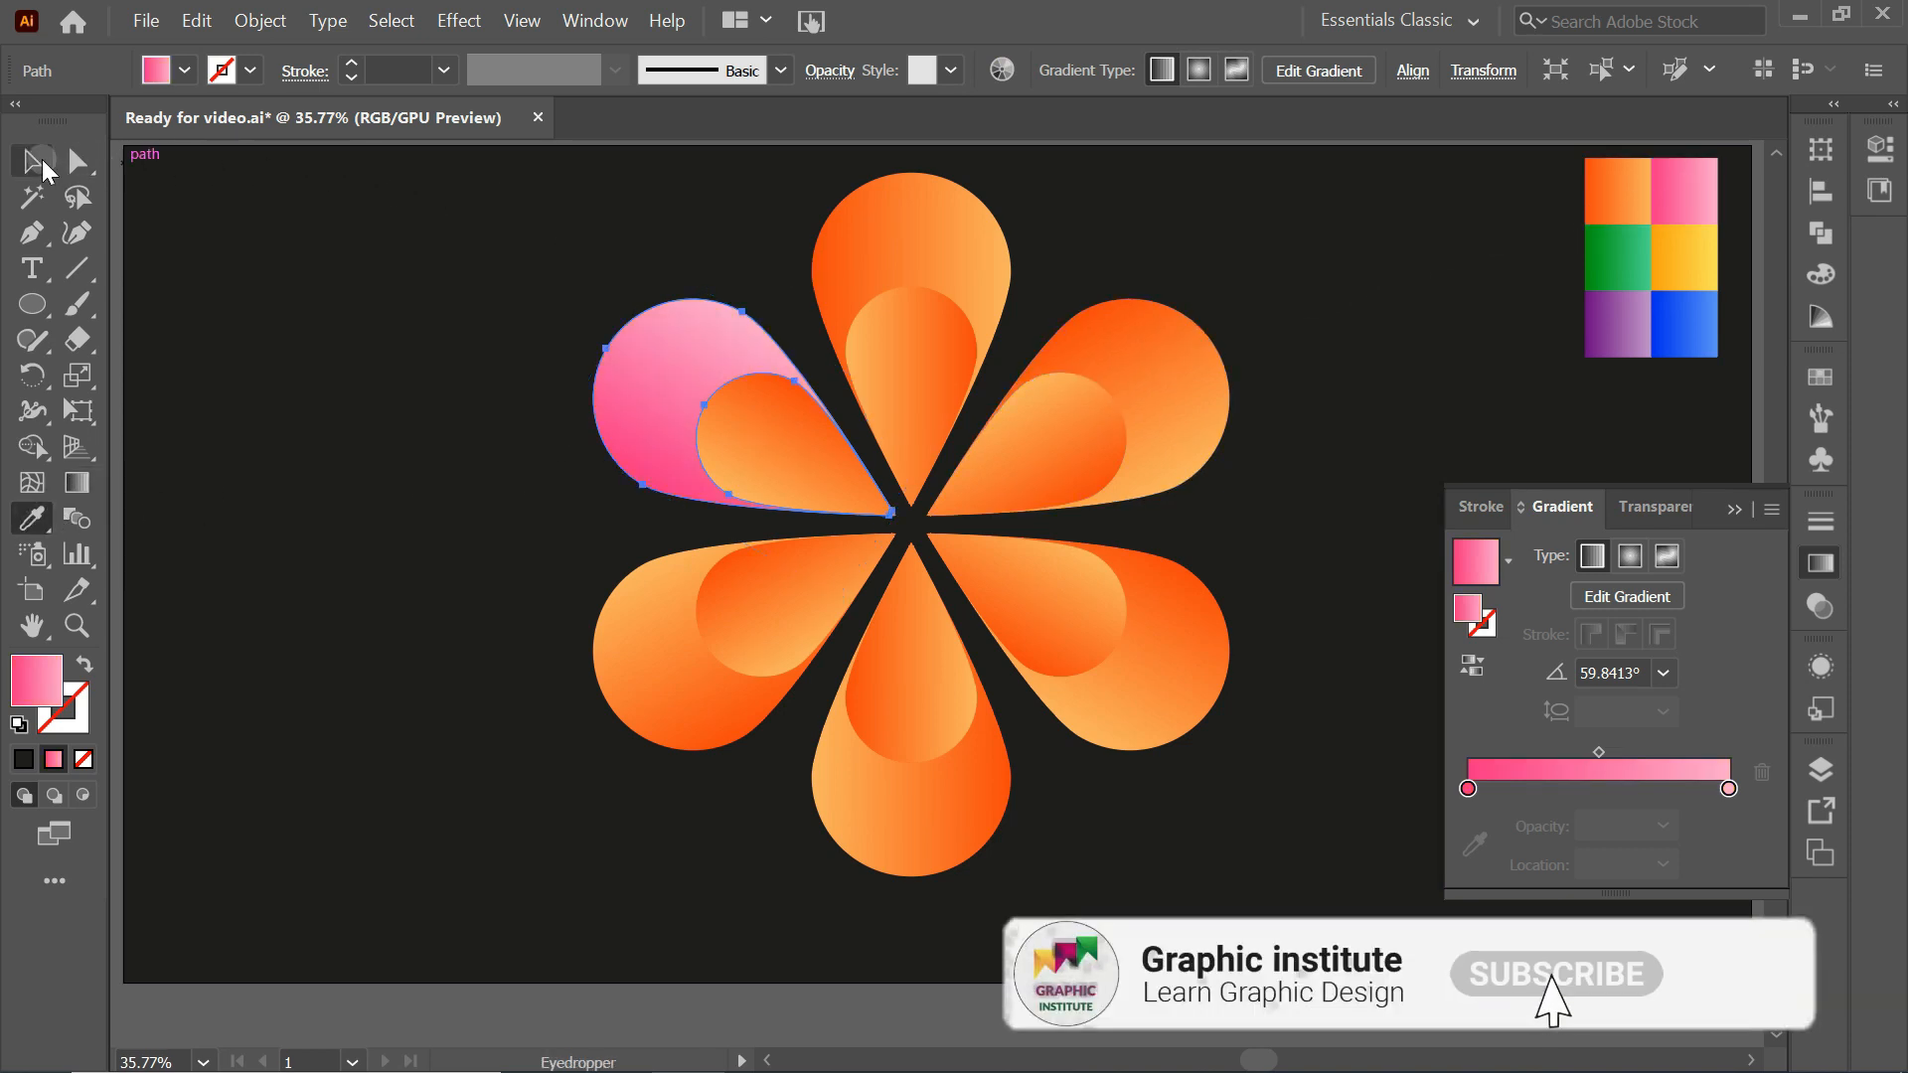
Sample the pink gradient onto the upper-left petal's inner teardrop and reverse it to run from light to deep pink
{"action": "left_click", "coordinate": [773, 441]}
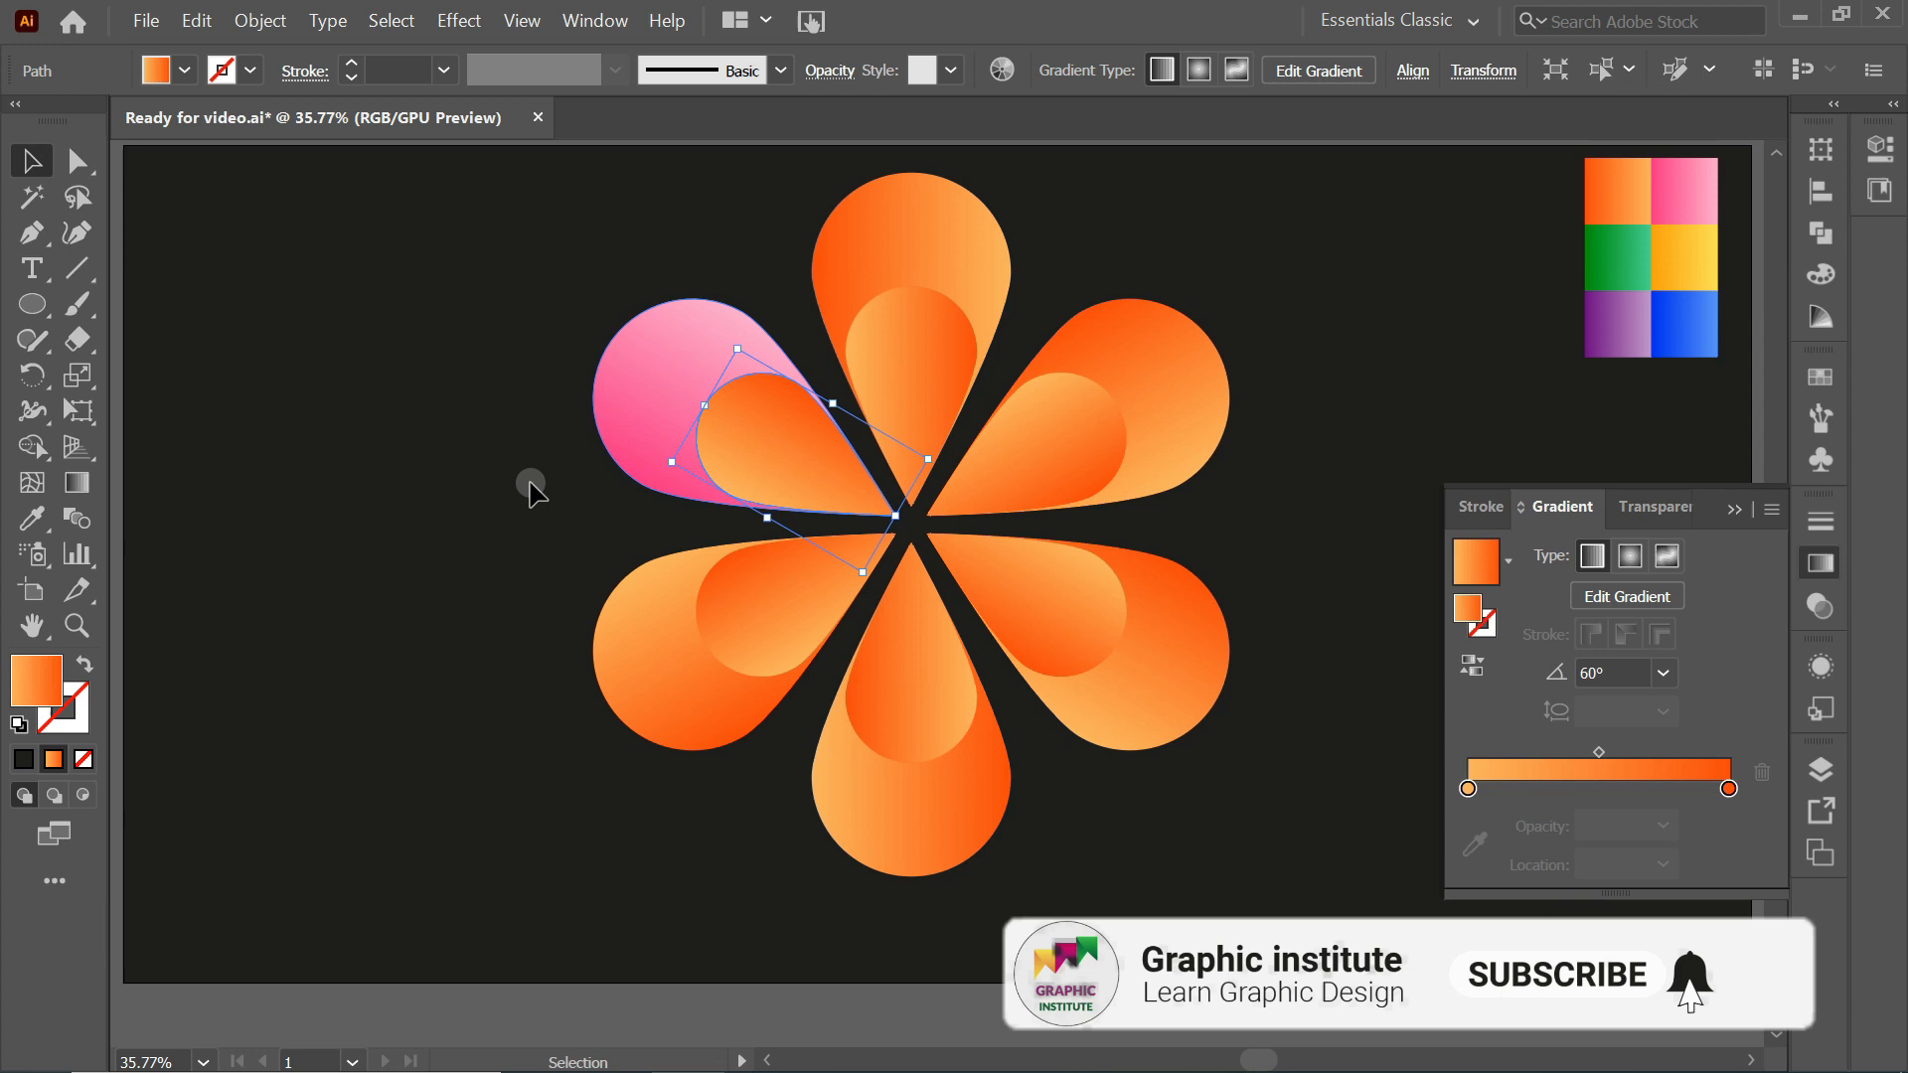
{"action": "left_click", "coordinate": [32, 518]}
{"action": "left_click", "coordinate": [657, 370]}
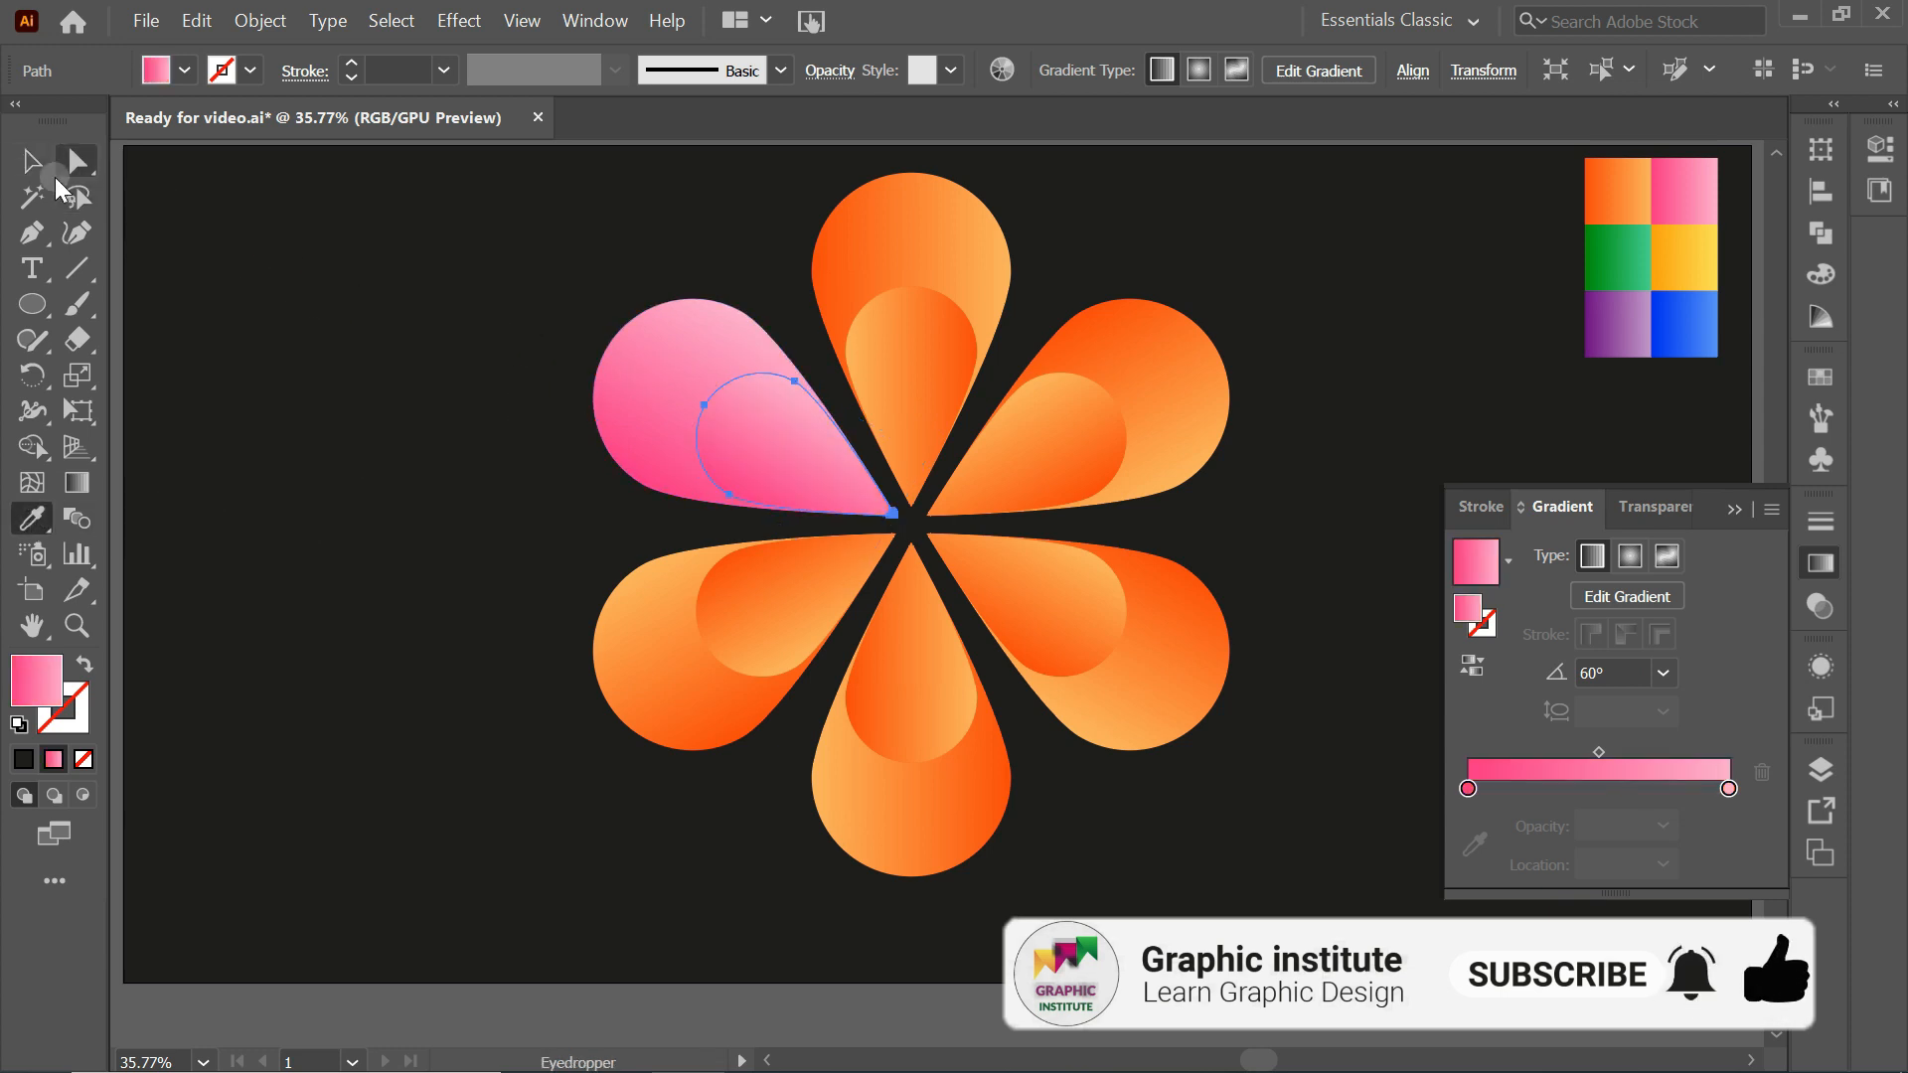
{"action": "left_click", "coordinate": [31, 160]}
{"action": "left_click", "coordinate": [1479, 679]}
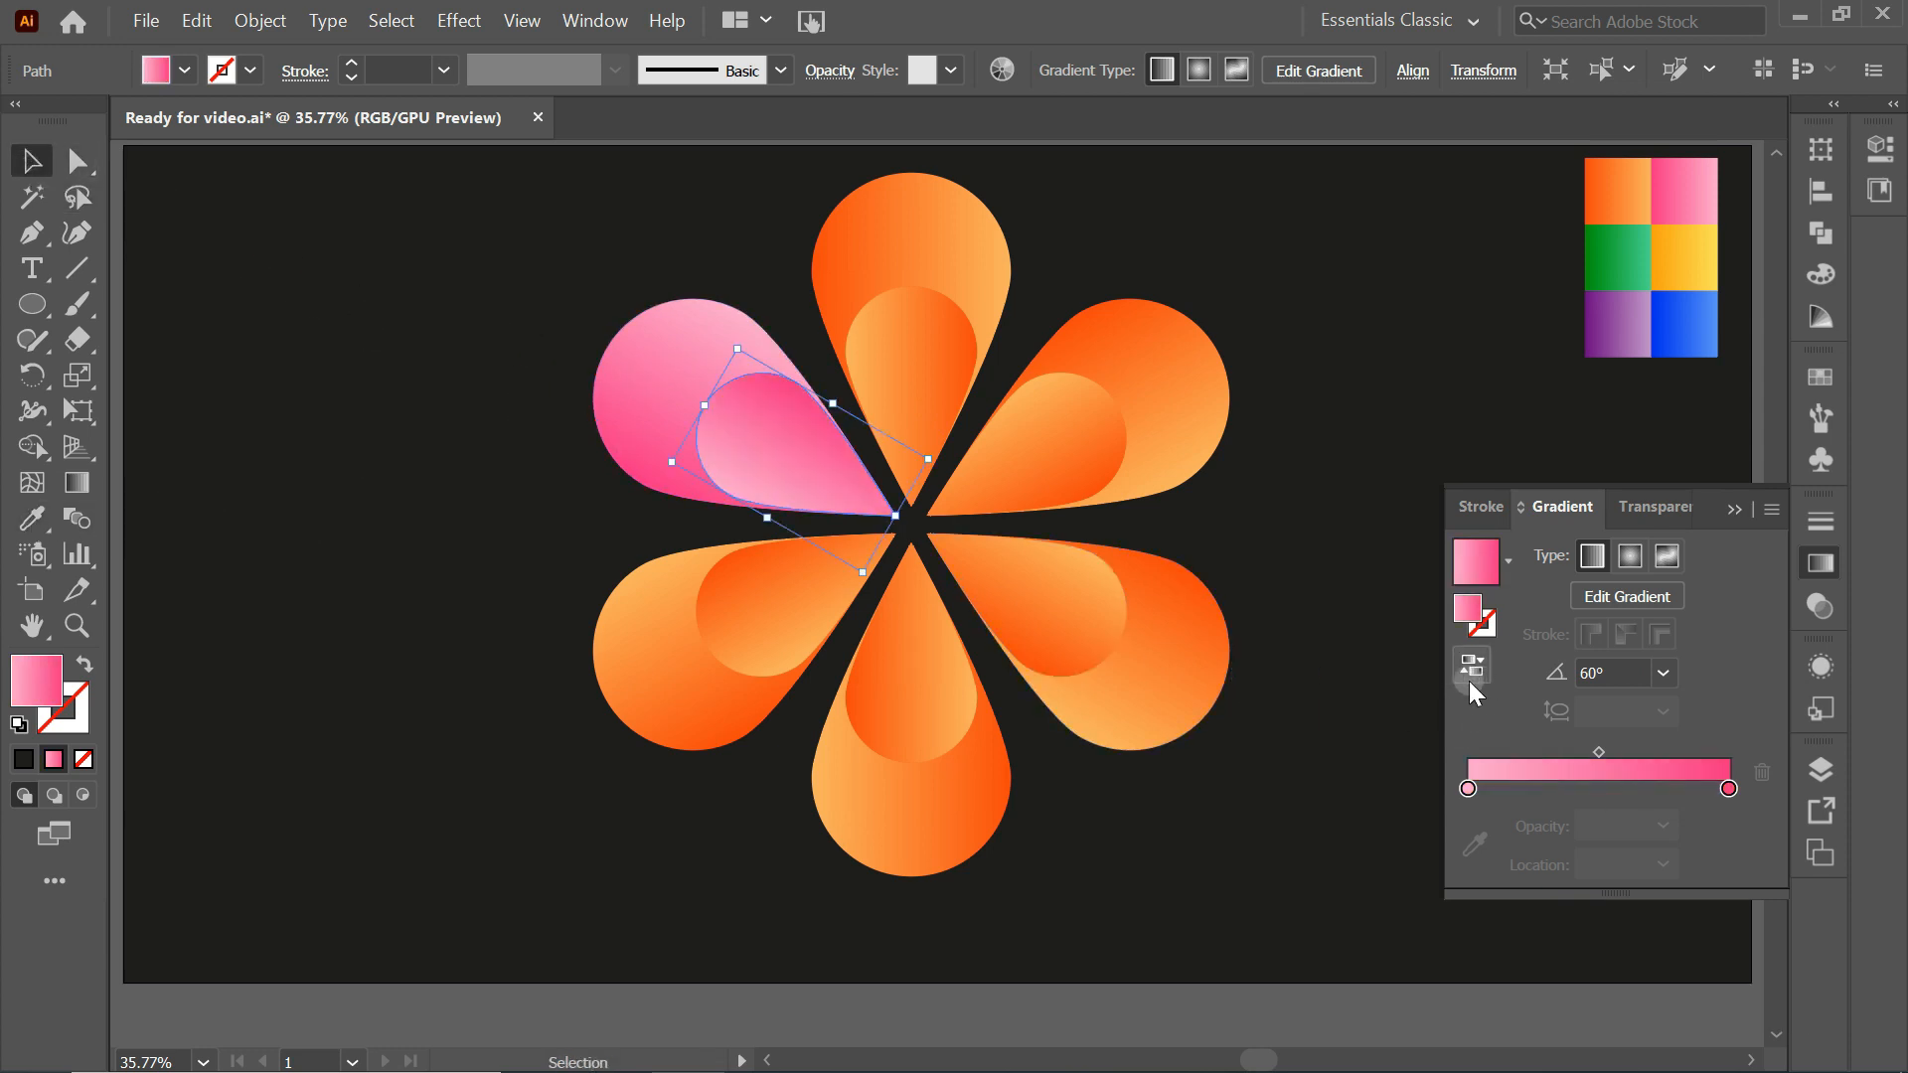
{"action": "left_click", "coordinate": [649, 557]}
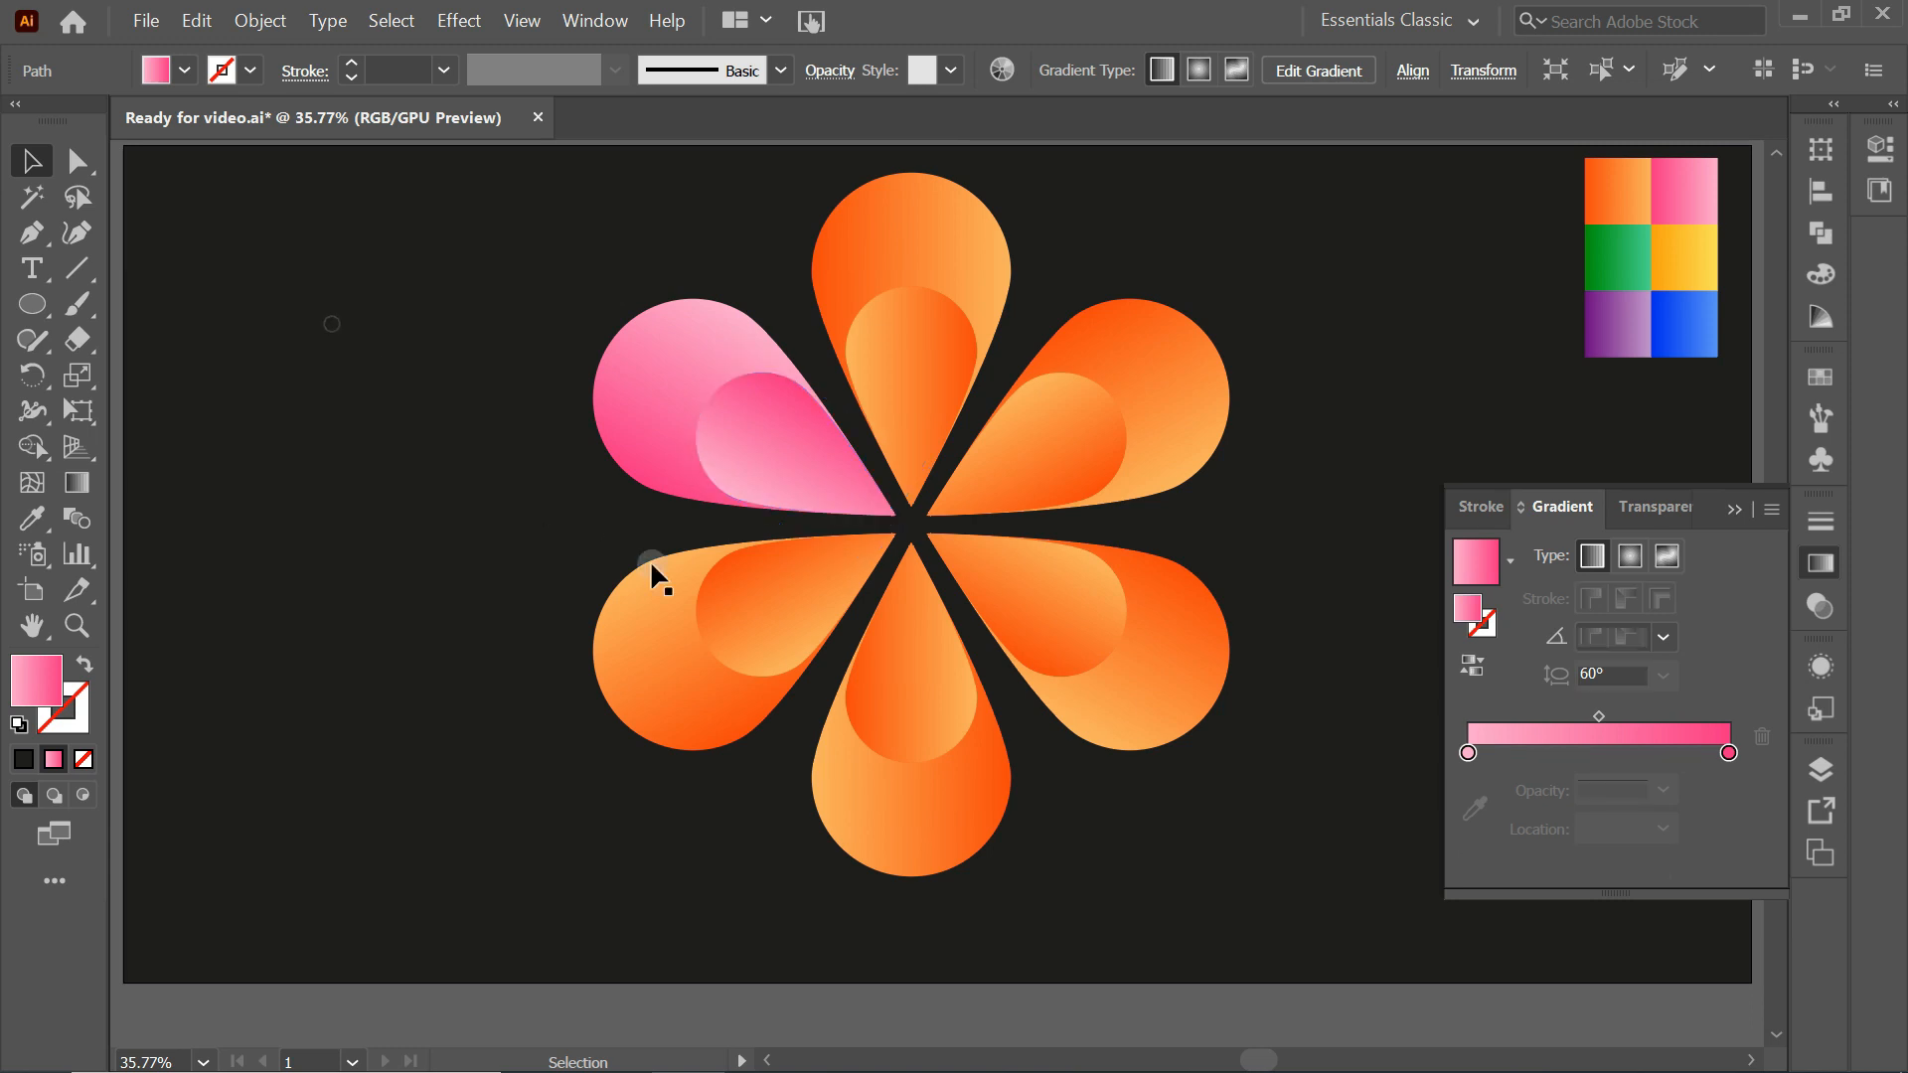
Fill the outer teardrop of the flower's lower-left petal with the green gradient sampled from the colour grid
{"action": "left_click", "coordinate": [652, 640]}
{"action": "left_click", "coordinate": [31, 515]}
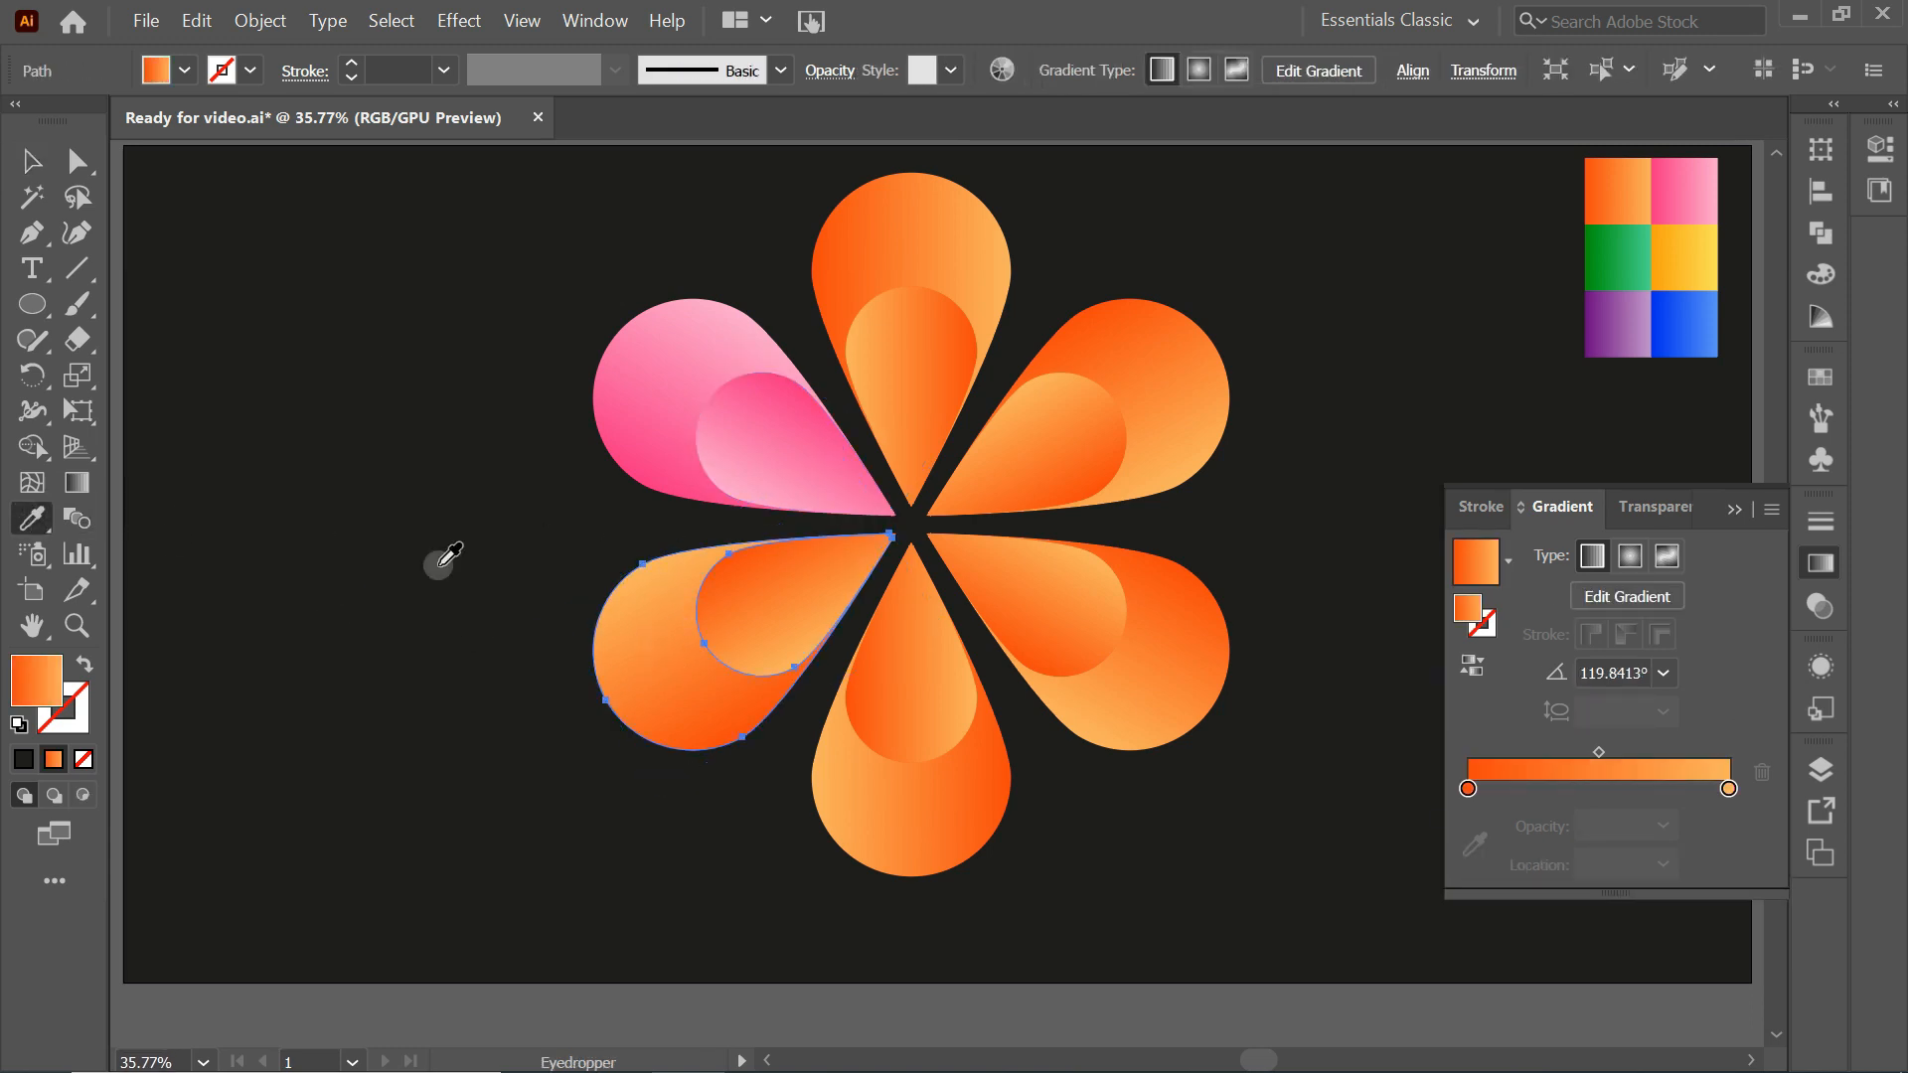
{"action": "left_click", "coordinate": [1595, 266]}
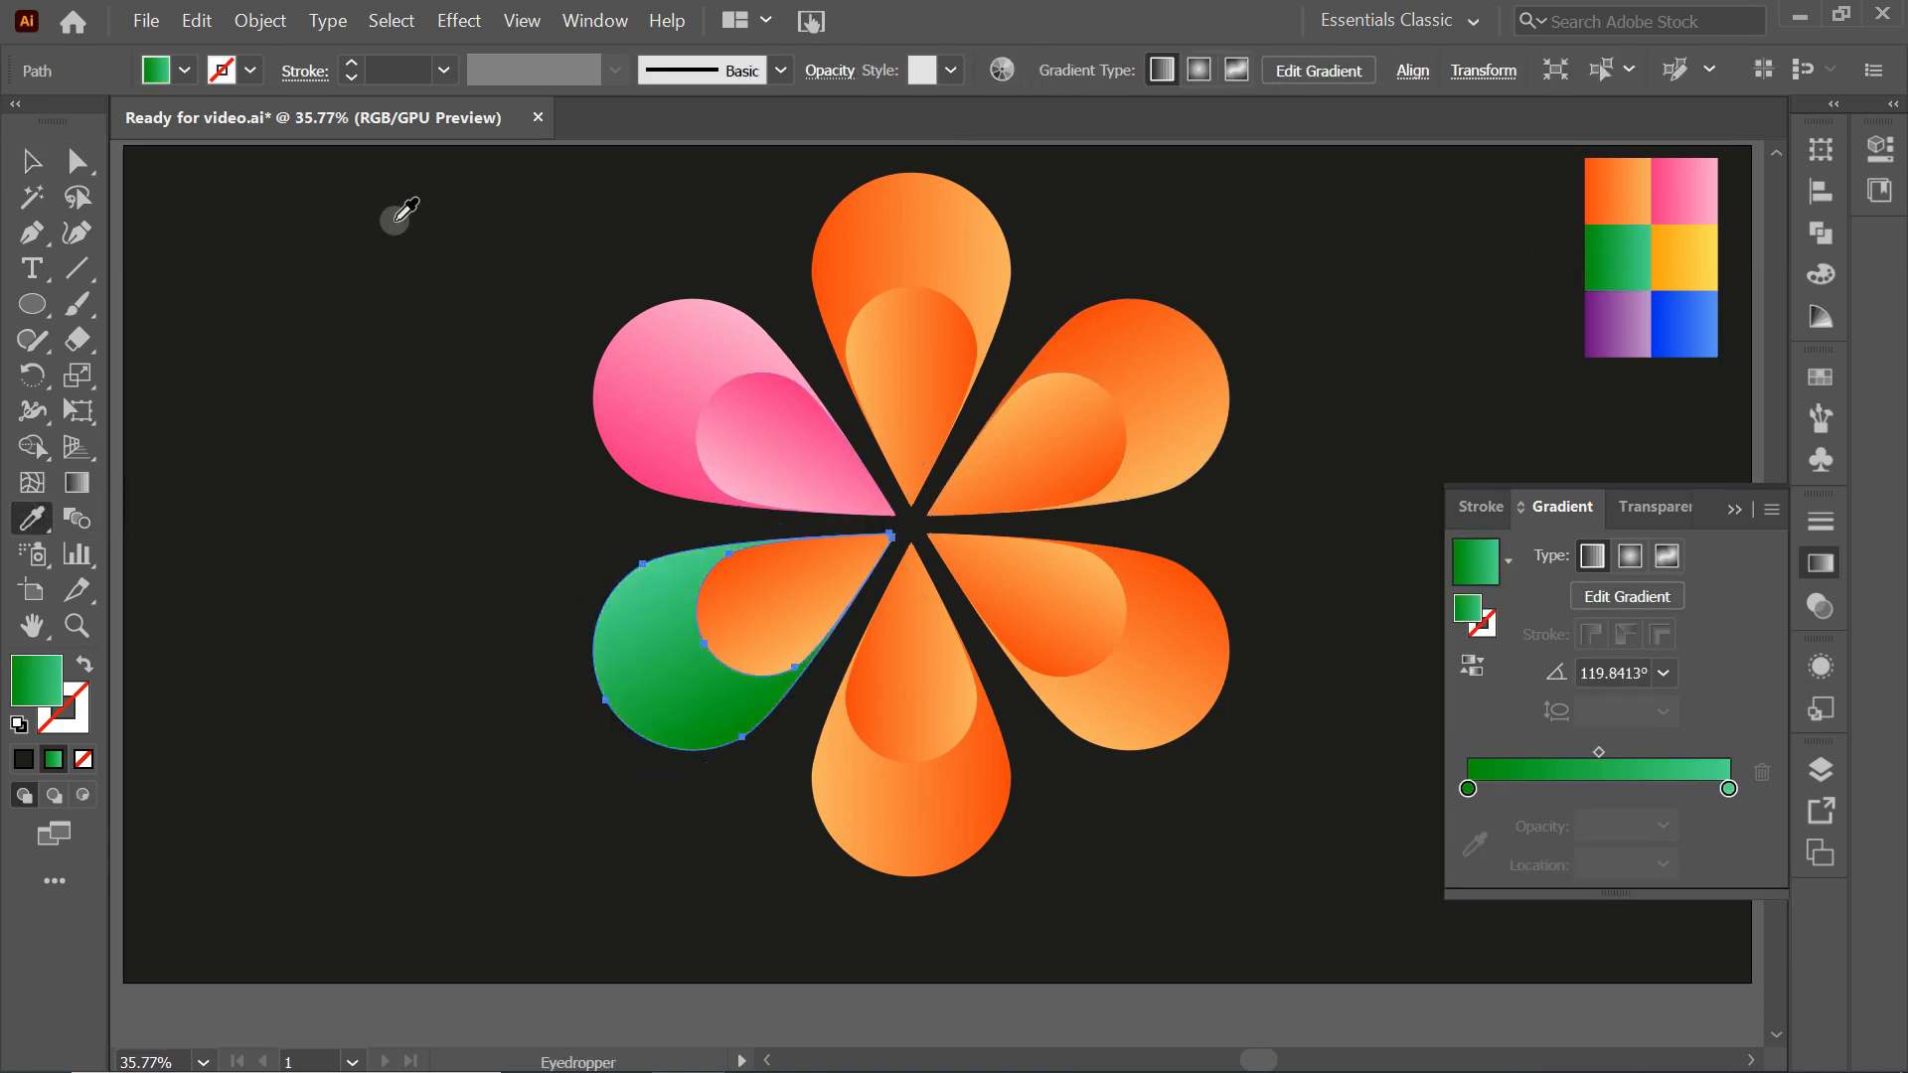
{"action": "left_click", "coordinate": [40, 169]}
Sample the green gradient onto the lower-left petal's inner teardrop and reverse it to run from light to dark green
{"action": "left_click", "coordinate": [774, 588]}
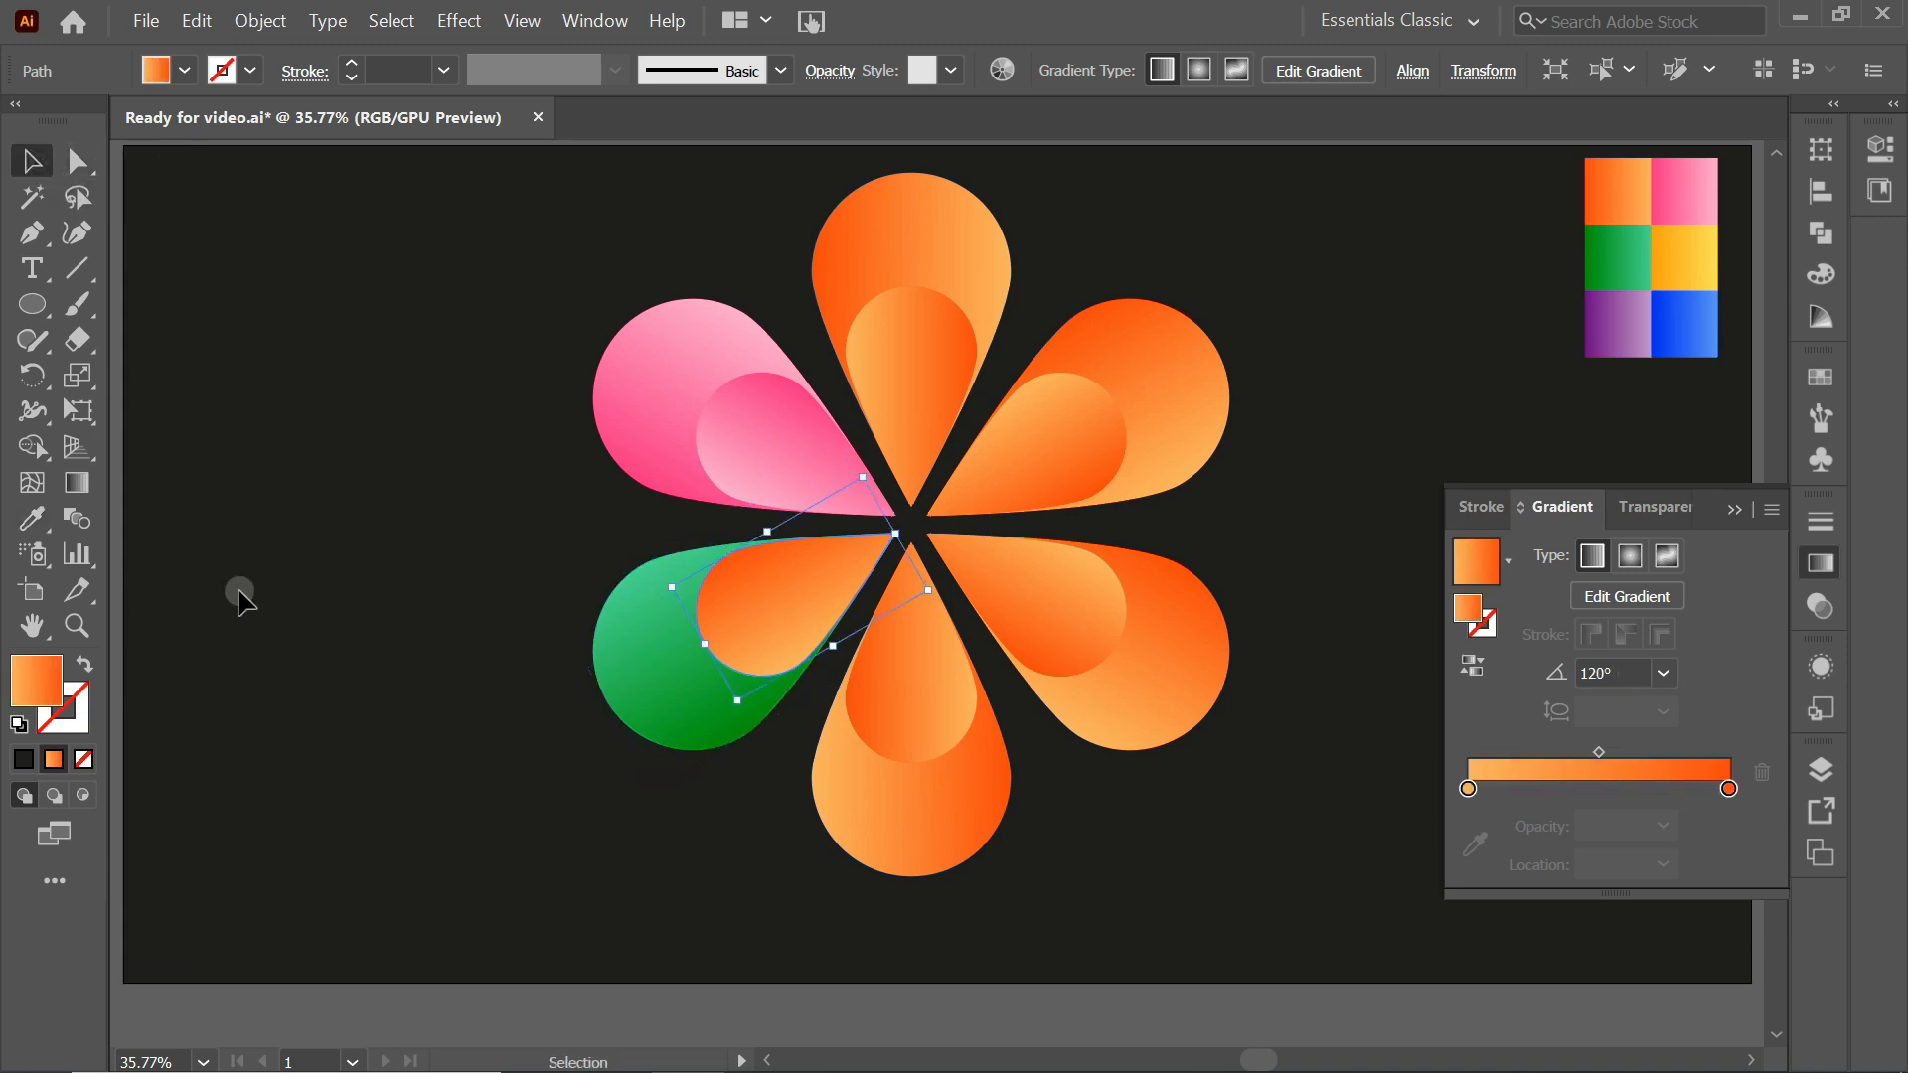
{"action": "left_click", "coordinate": [31, 521]}
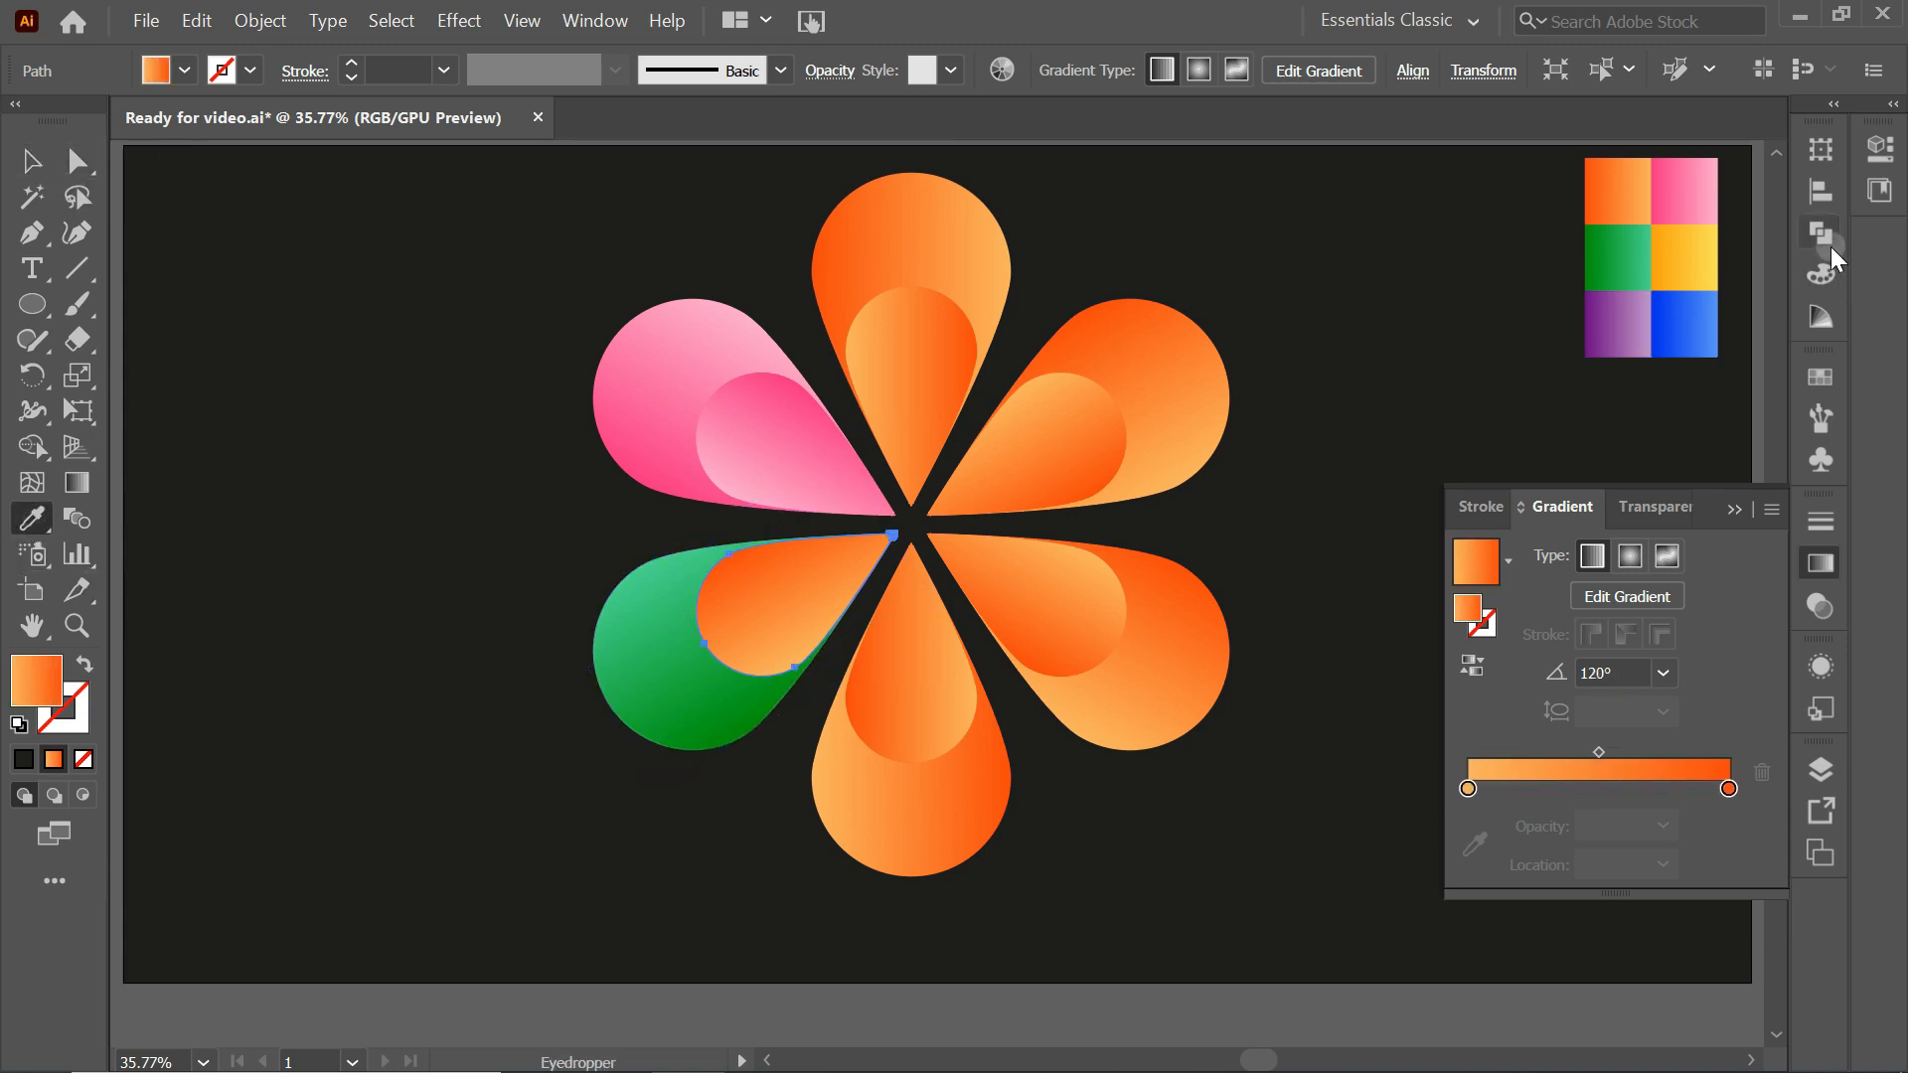
{"action": "left_click", "coordinate": [1636, 255]}
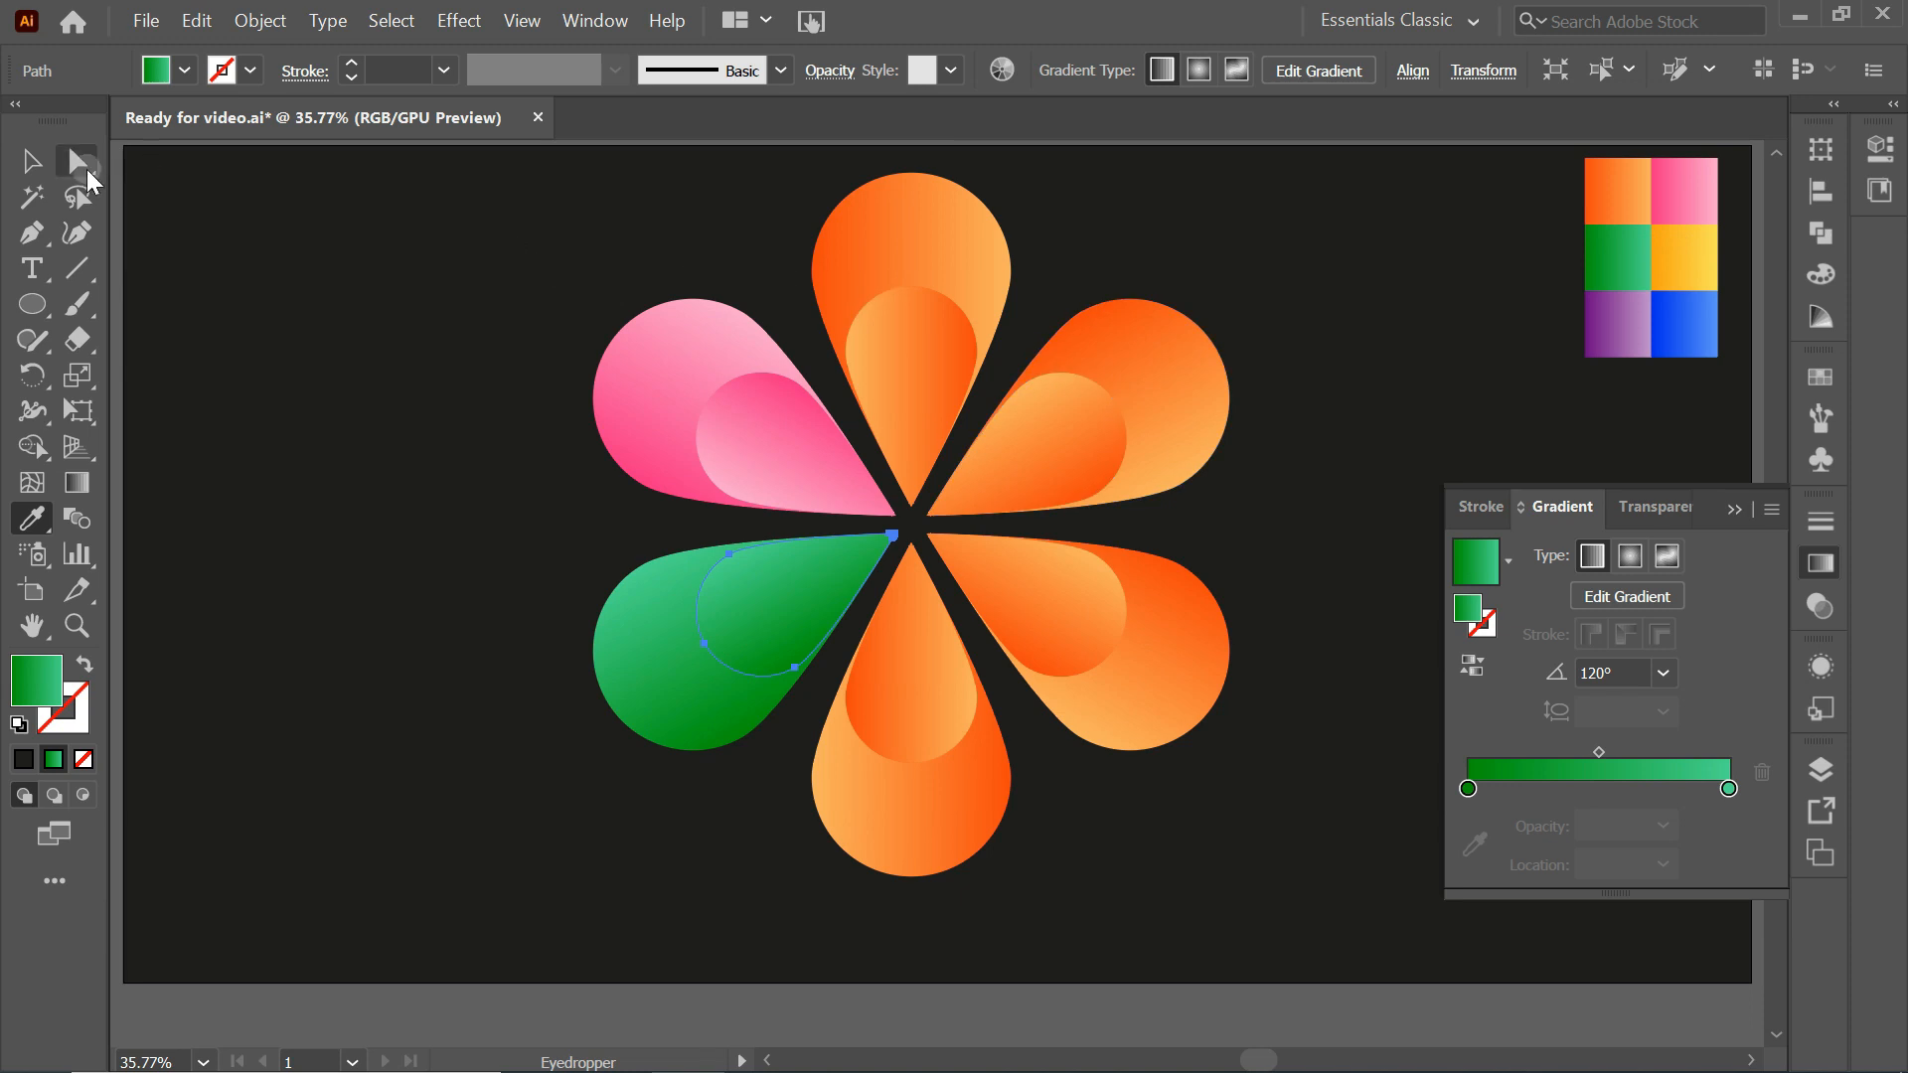
{"action": "left_click", "coordinate": [38, 164]}
{"action": "left_click", "coordinate": [1491, 664]}
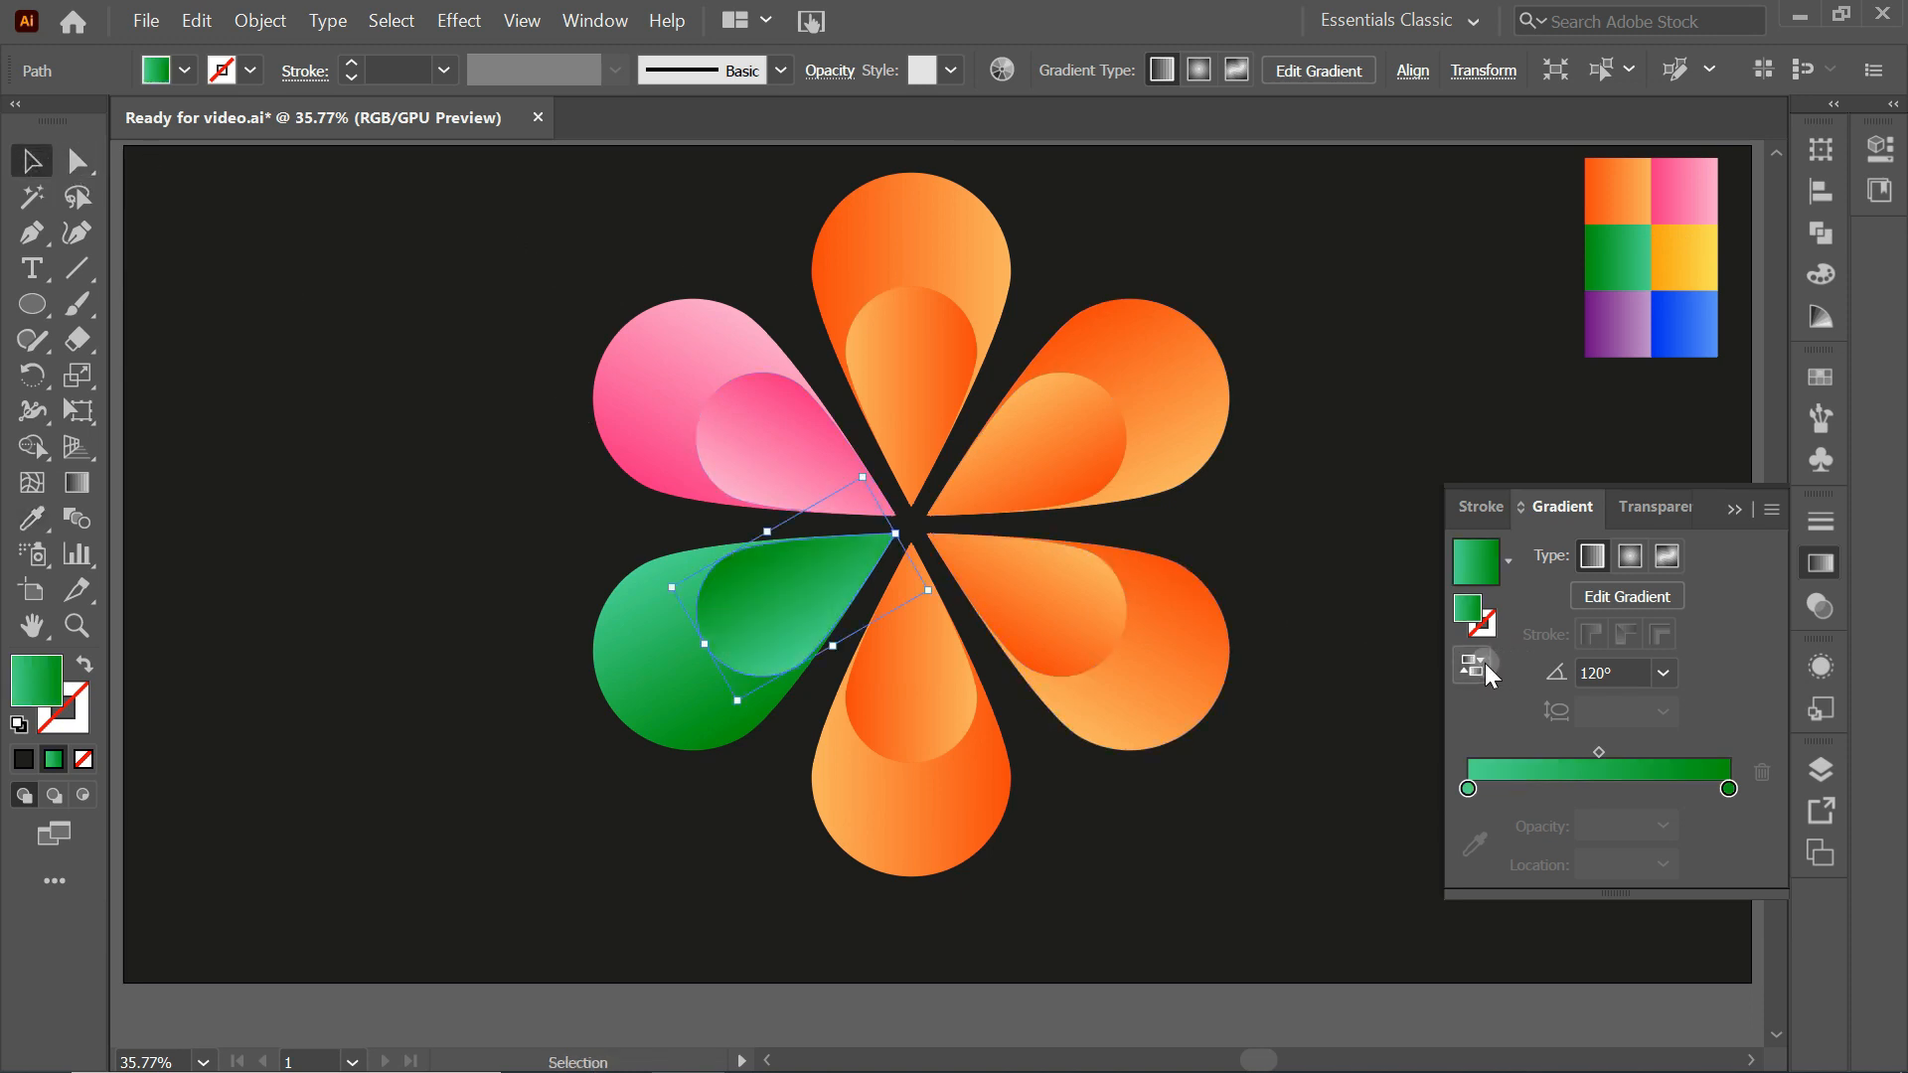
Fill the outer teardrop of the flower's bottom petal with the yellow gradient sampled from the colour grid
{"action": "left_click", "coordinate": [946, 772]}
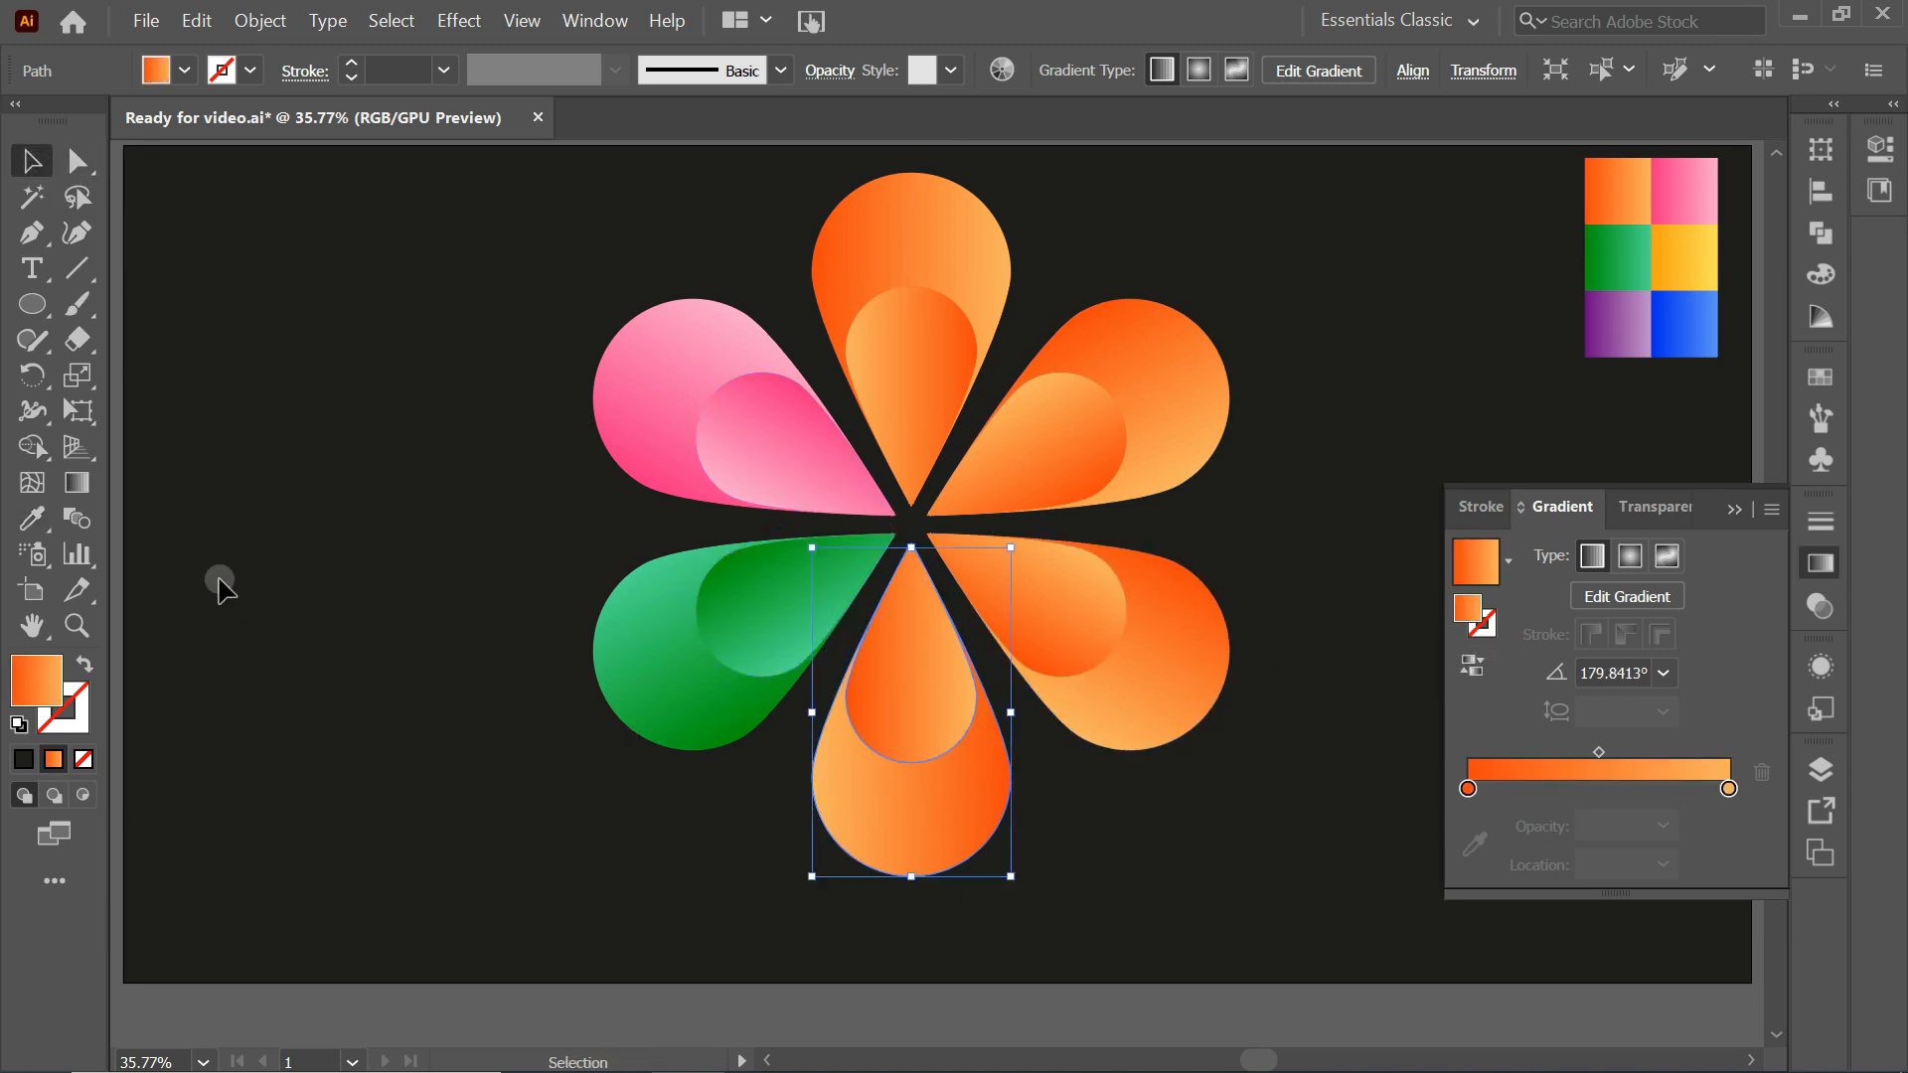
{"action": "left_click", "coordinate": [44, 513]}
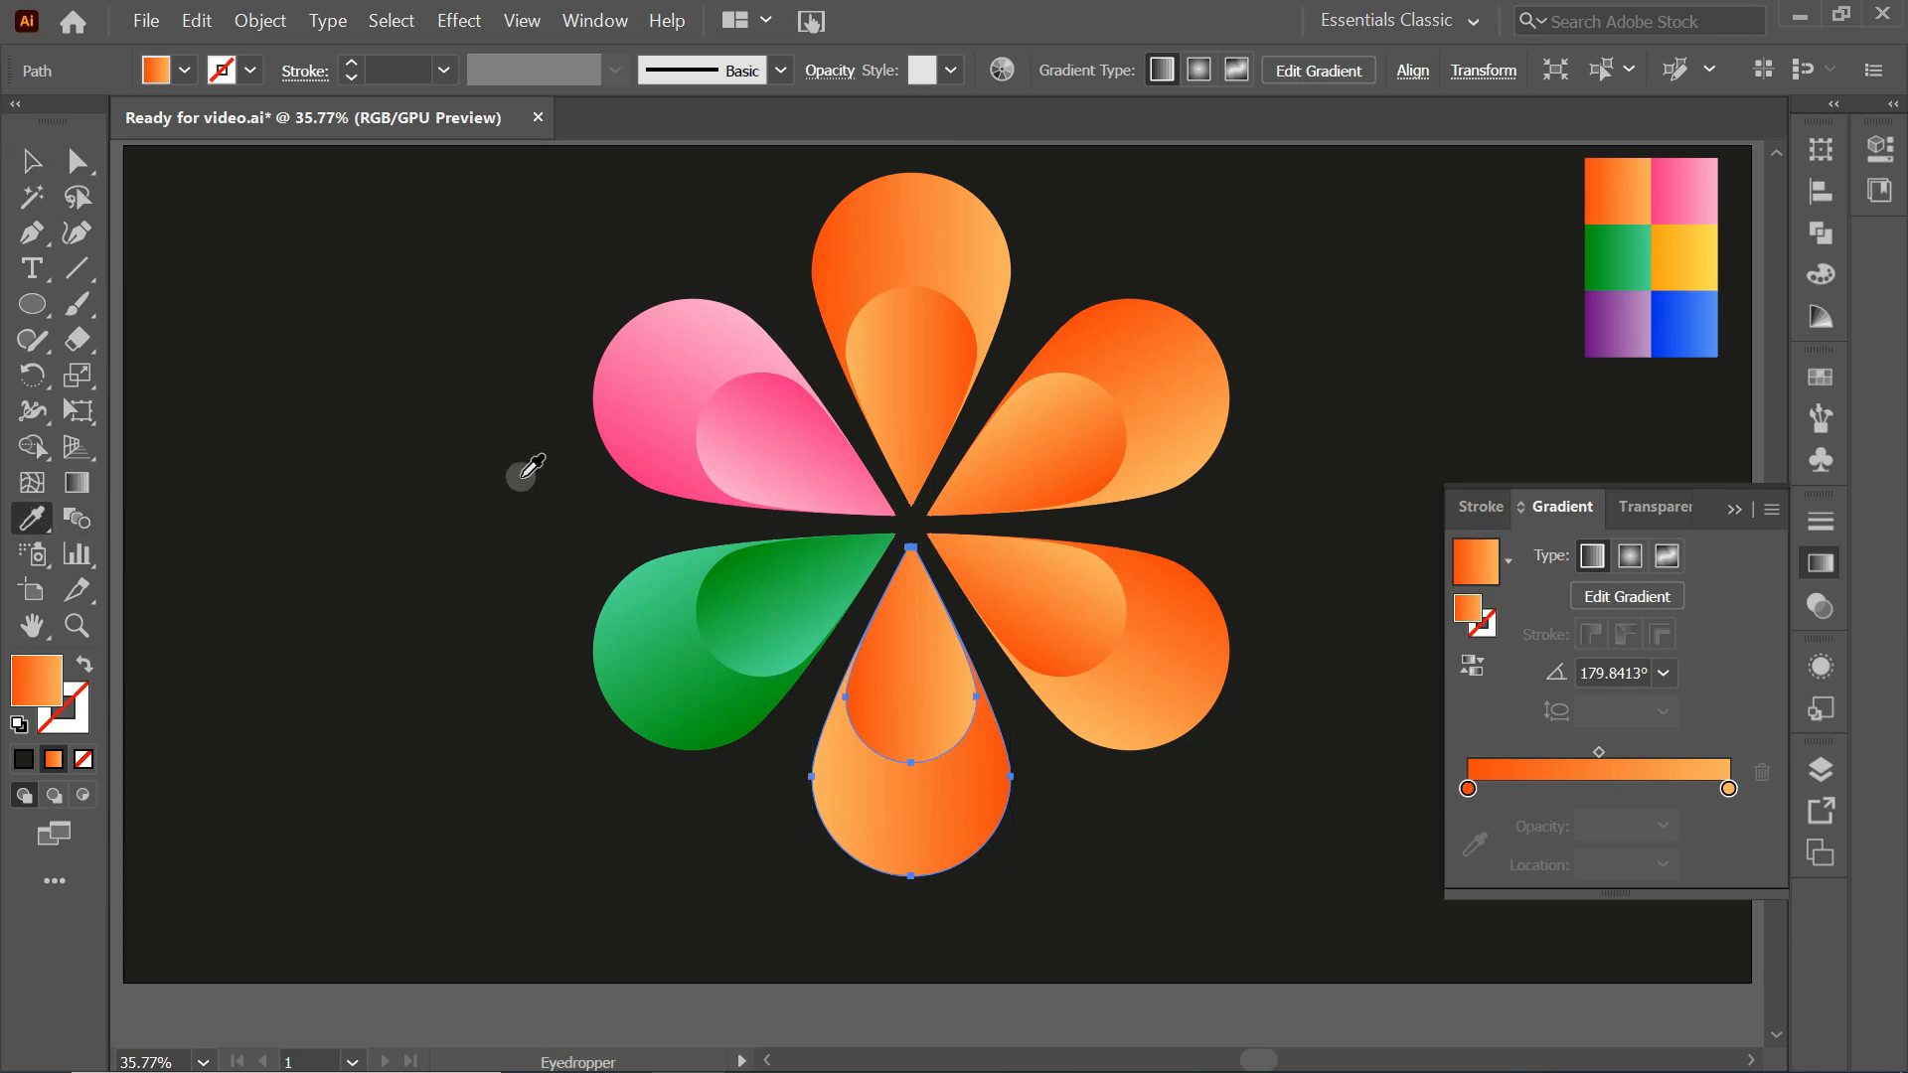
{"action": "left_click", "coordinate": [1684, 254]}
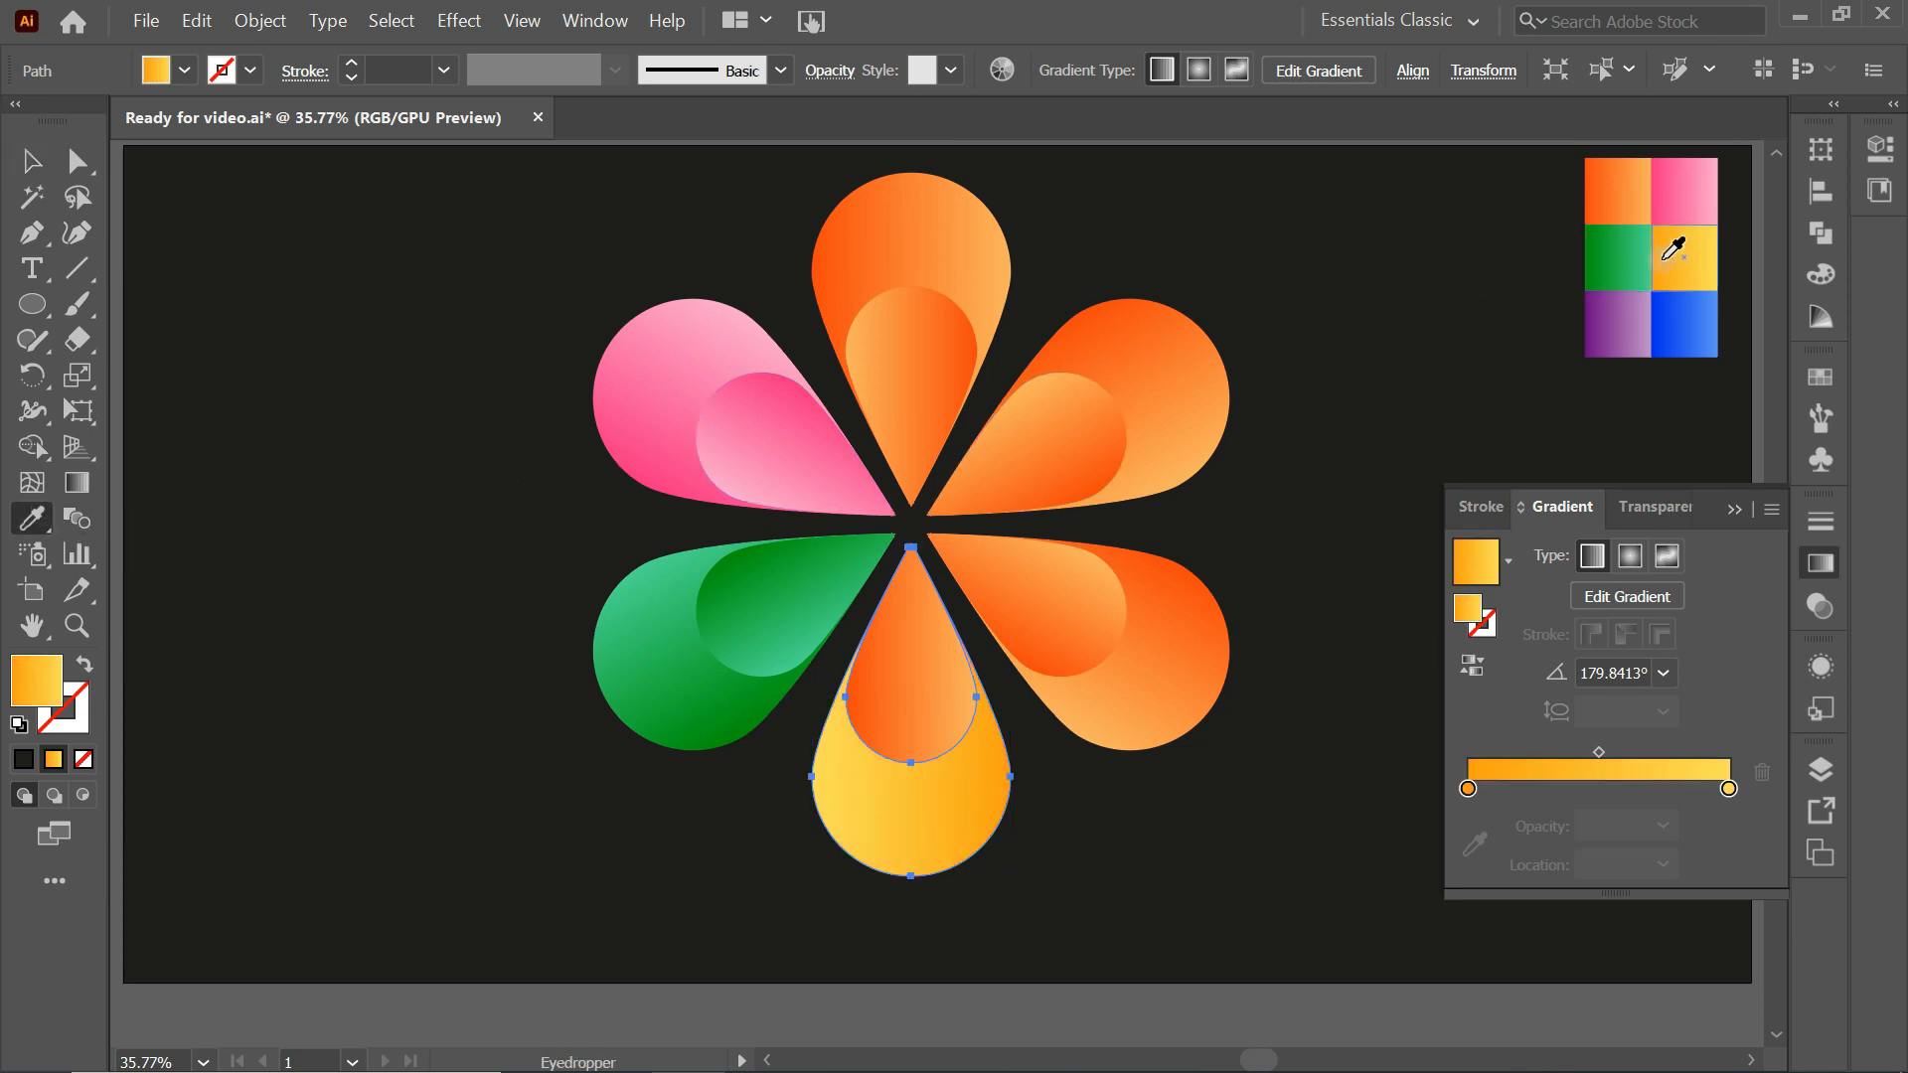
{"action": "left_click", "coordinate": [30, 160]}
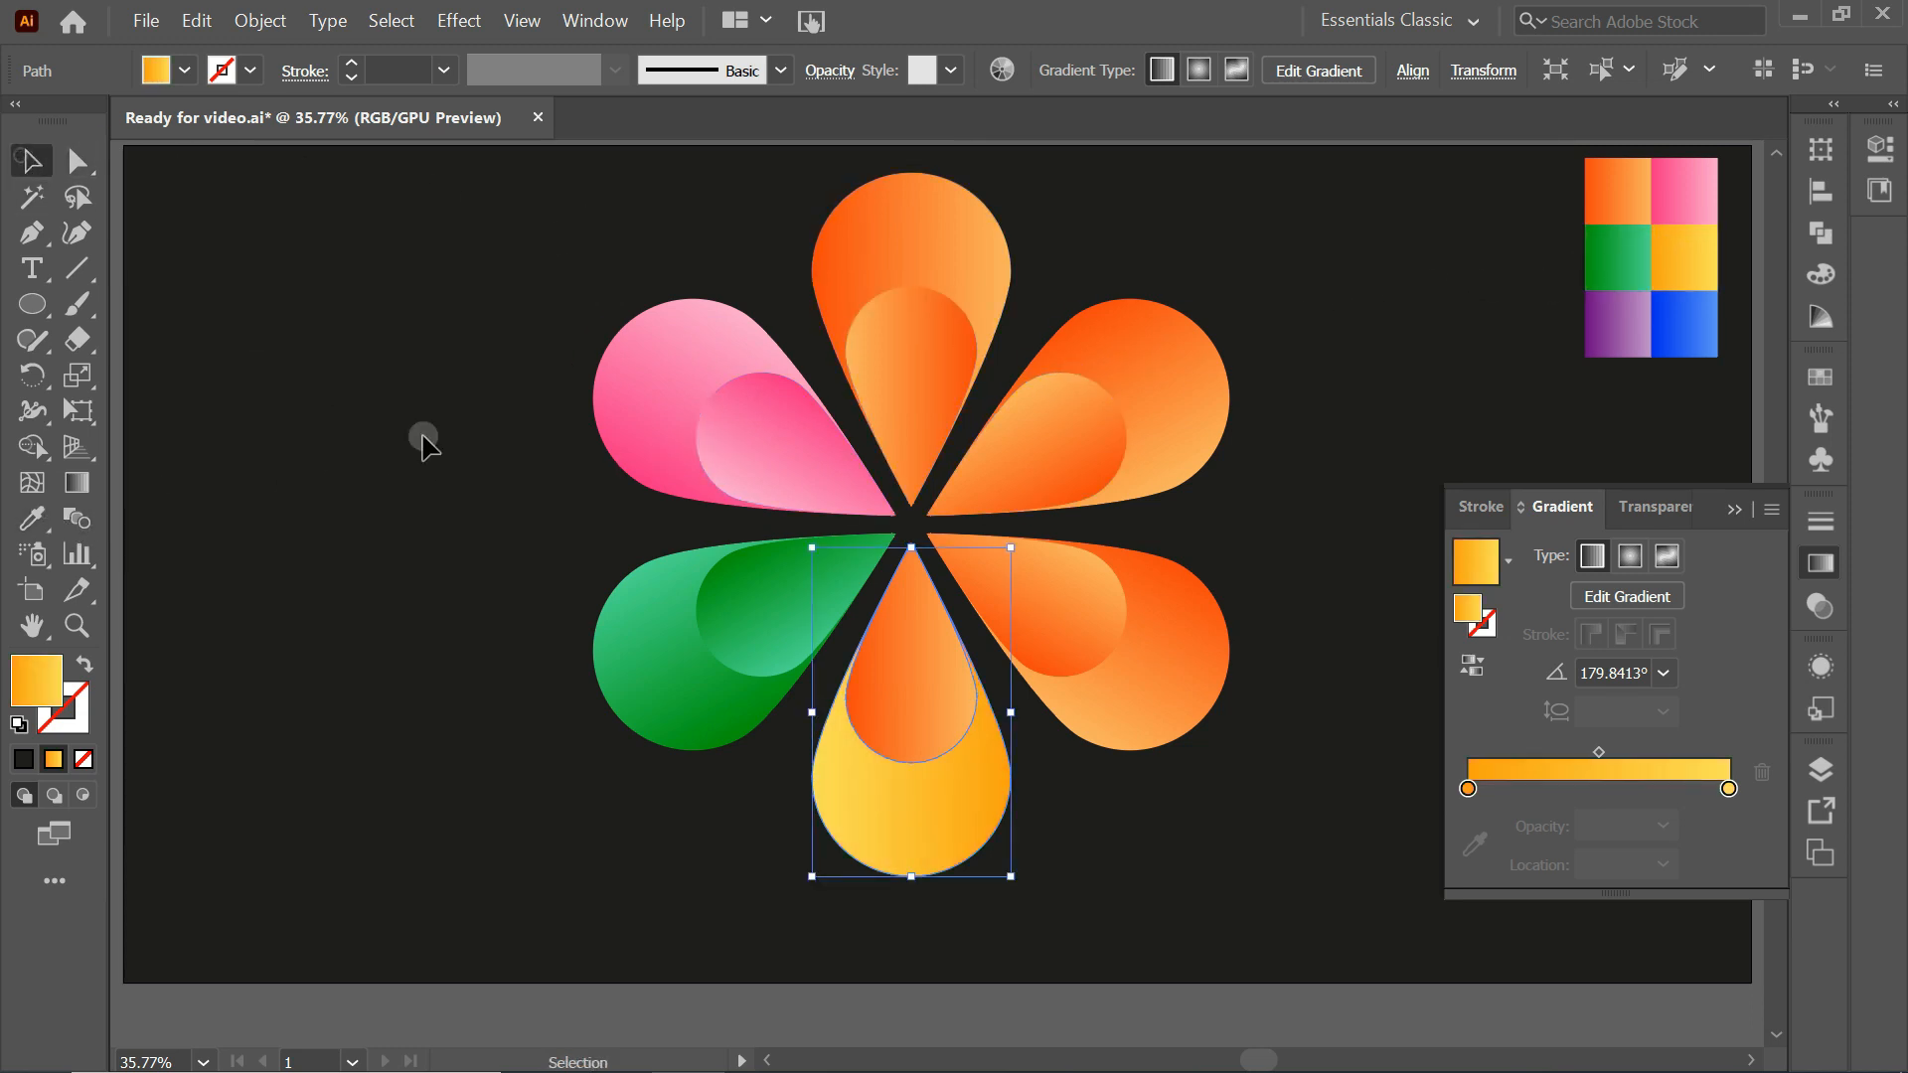
Sample the outer shape's yellow gradient onto the bottom petal's inner teardrop and reverse it to run from light to deep yellow
{"action": "left_click", "coordinate": [910, 677]}
{"action": "left_click", "coordinate": [34, 518]}
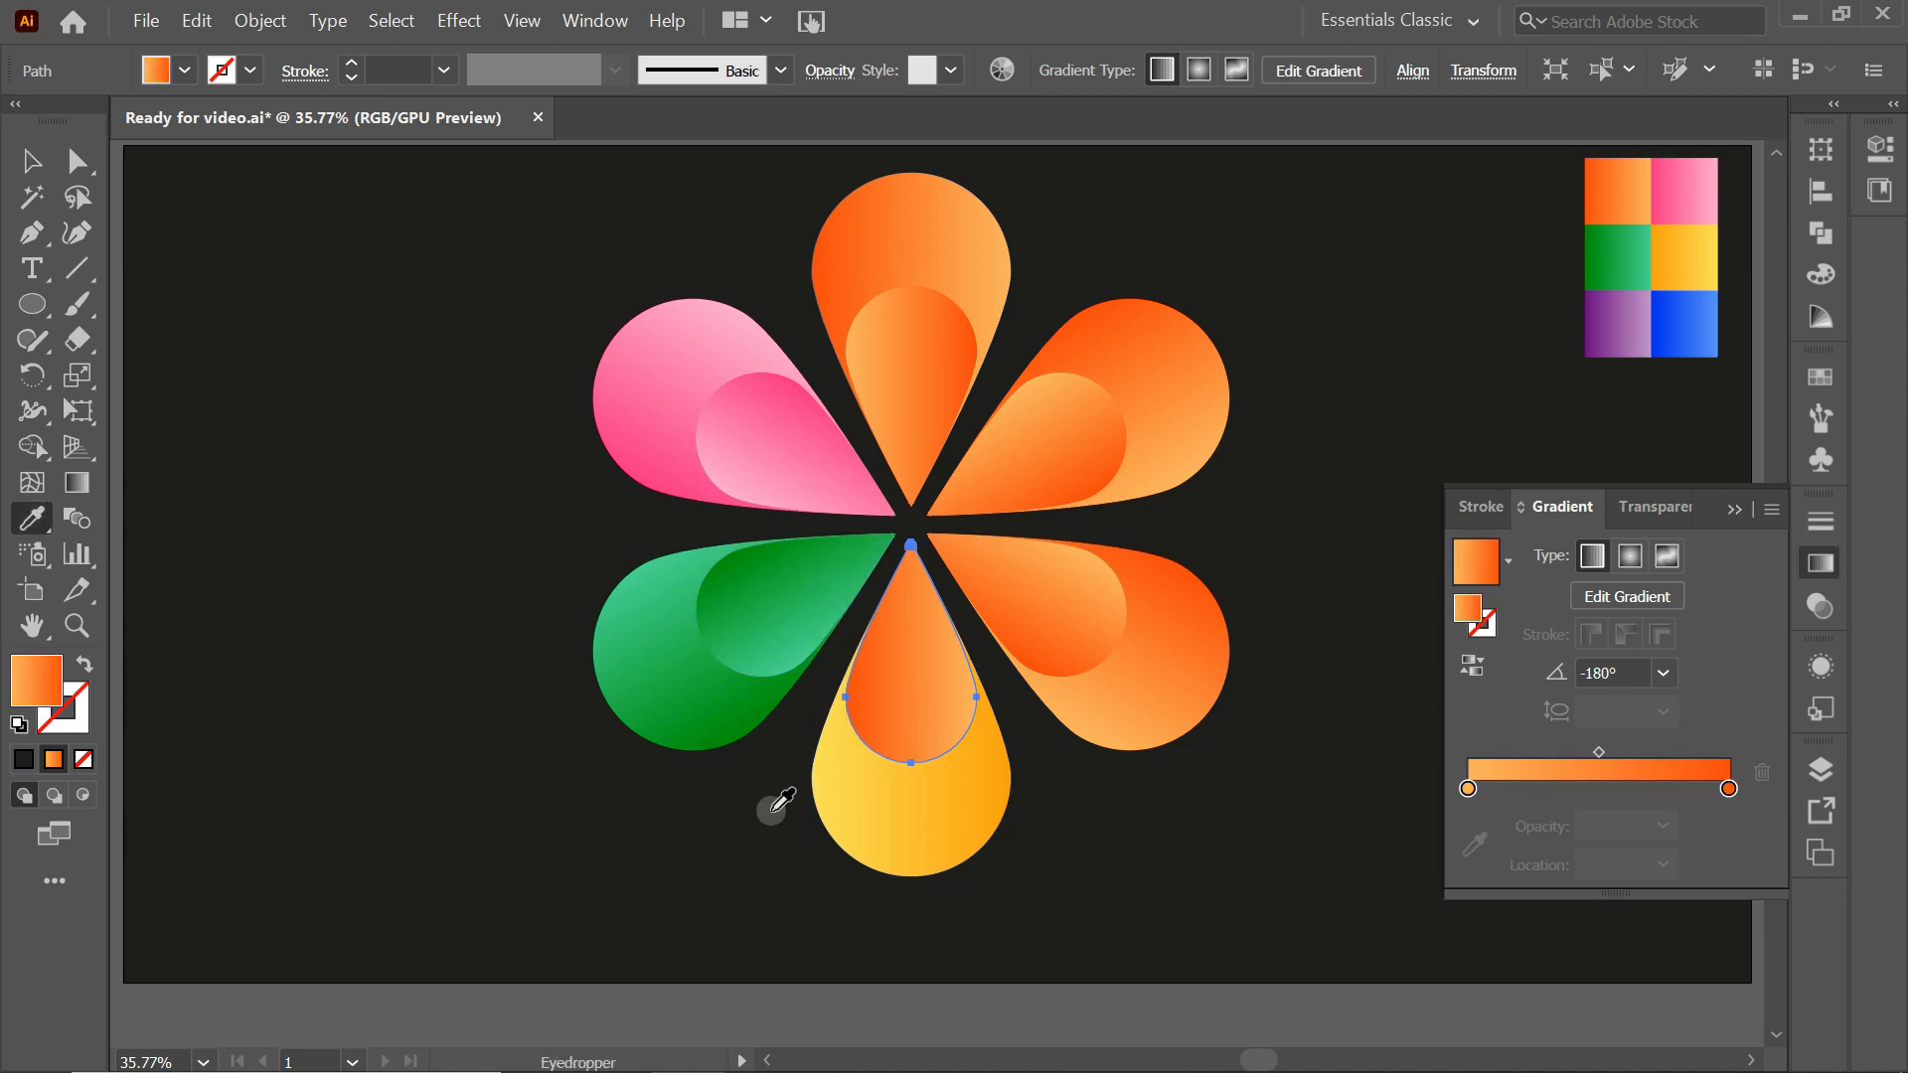
{"action": "left_click", "coordinate": [879, 807]}
{"action": "left_click", "coordinate": [31, 163]}
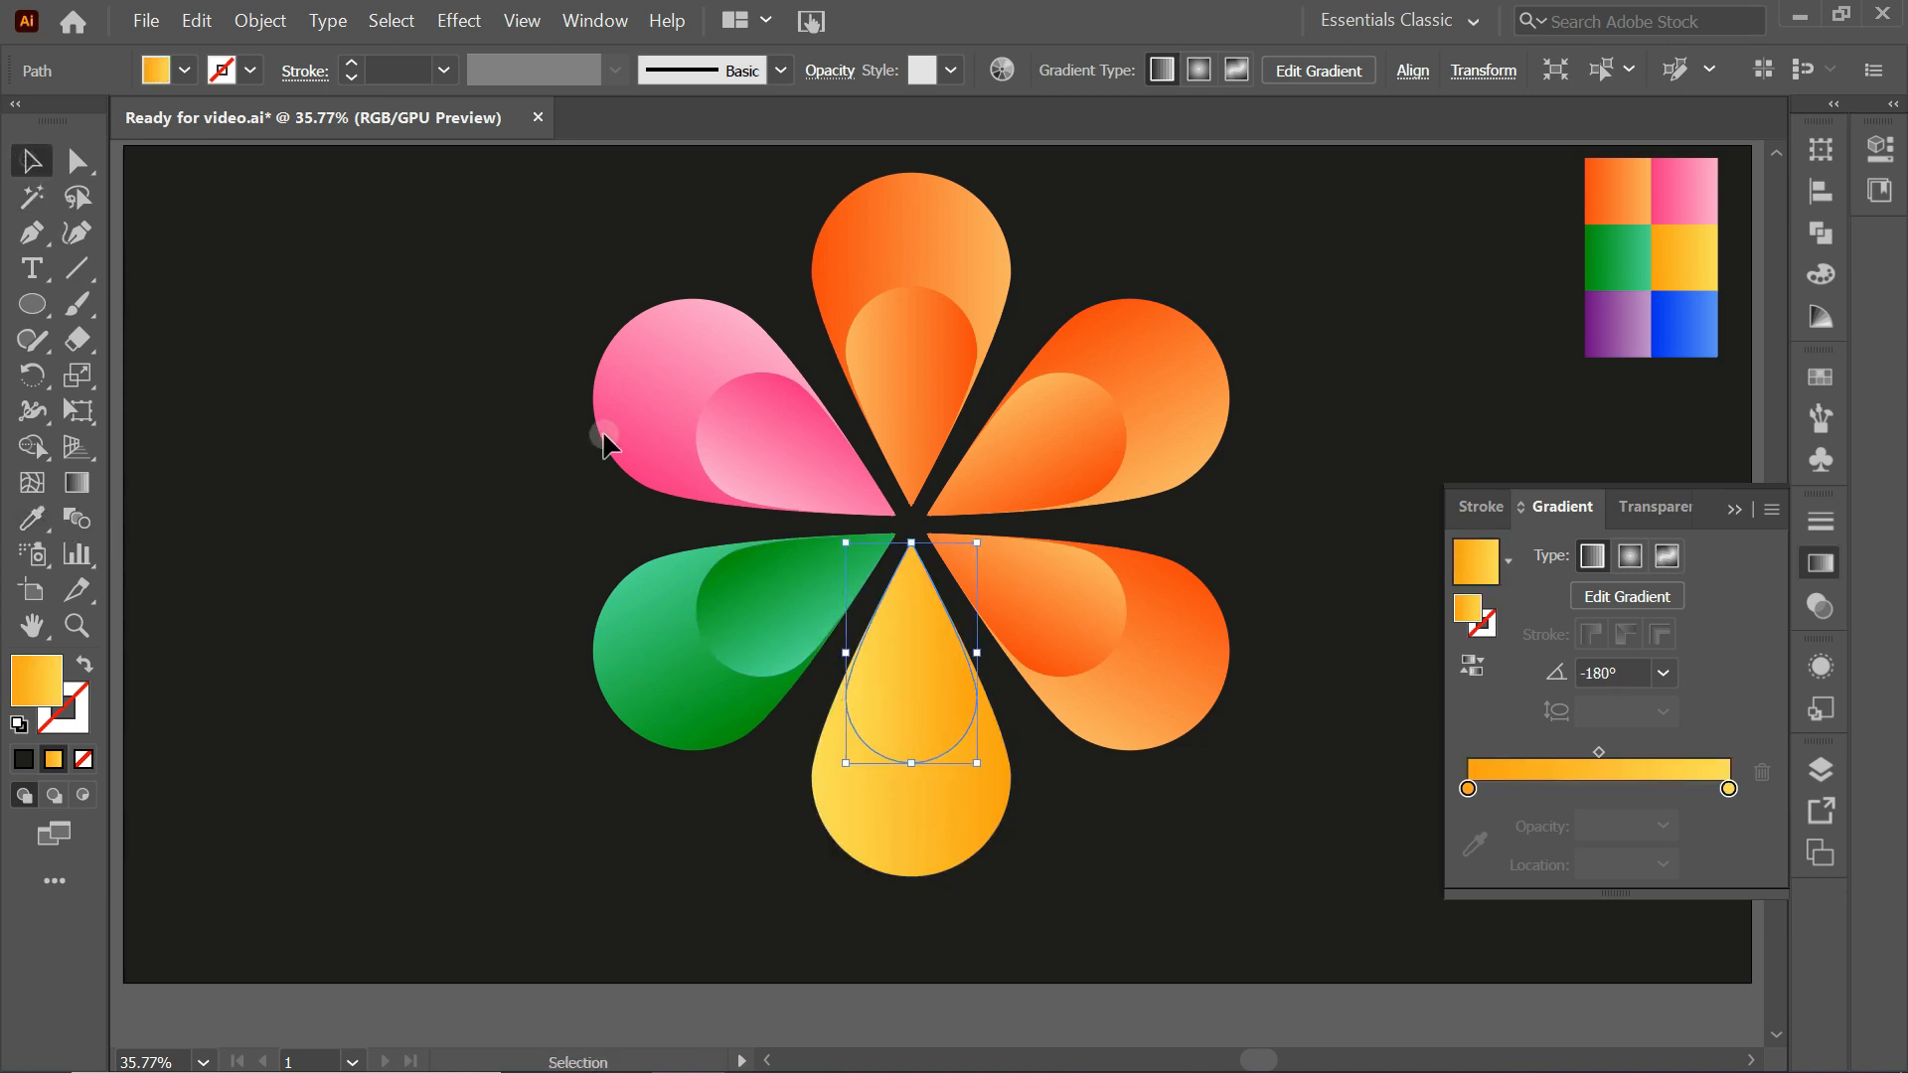
{"action": "left_click", "coordinate": [1474, 658]}
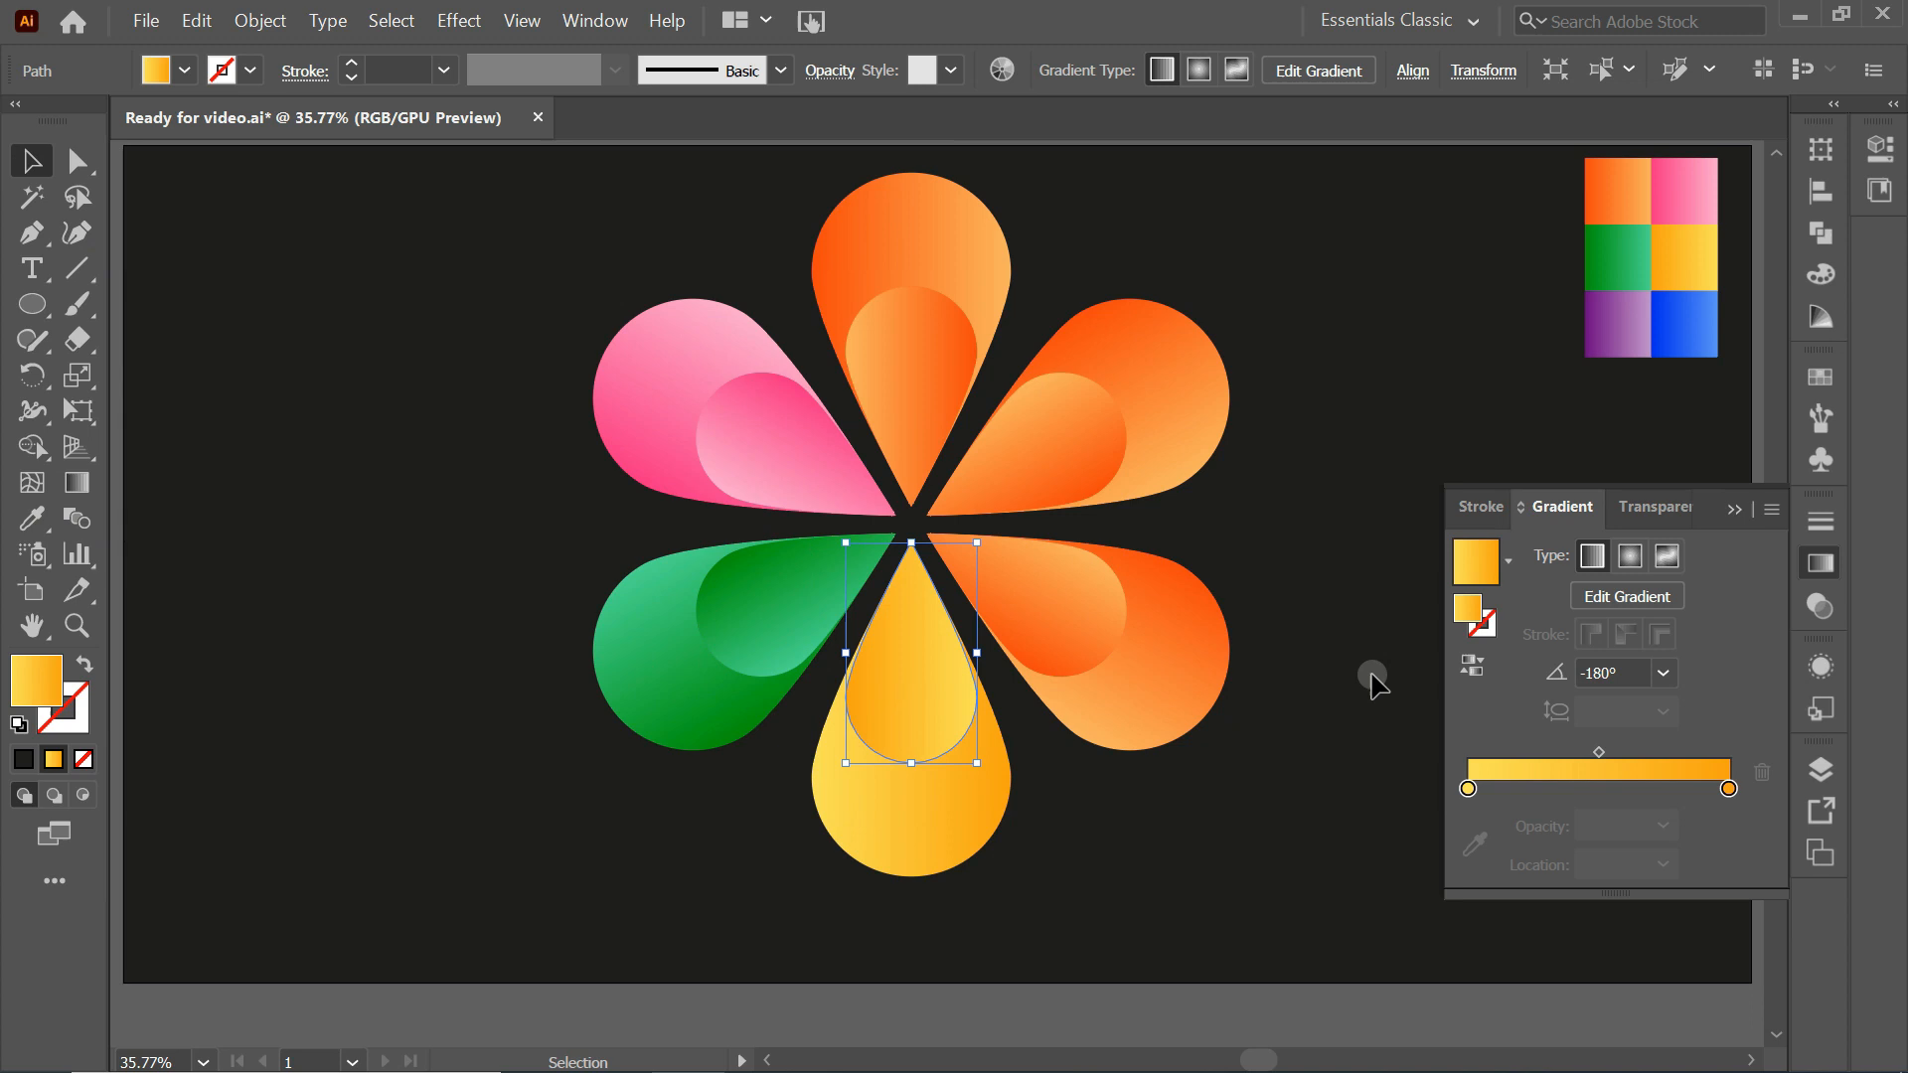
Fill the outer teardrop of the flower's lower-right petal with the purple gradient sampled from the colour grid
{"action": "left_click", "coordinate": [1191, 658]}
{"action": "left_click", "coordinate": [21, 524]}
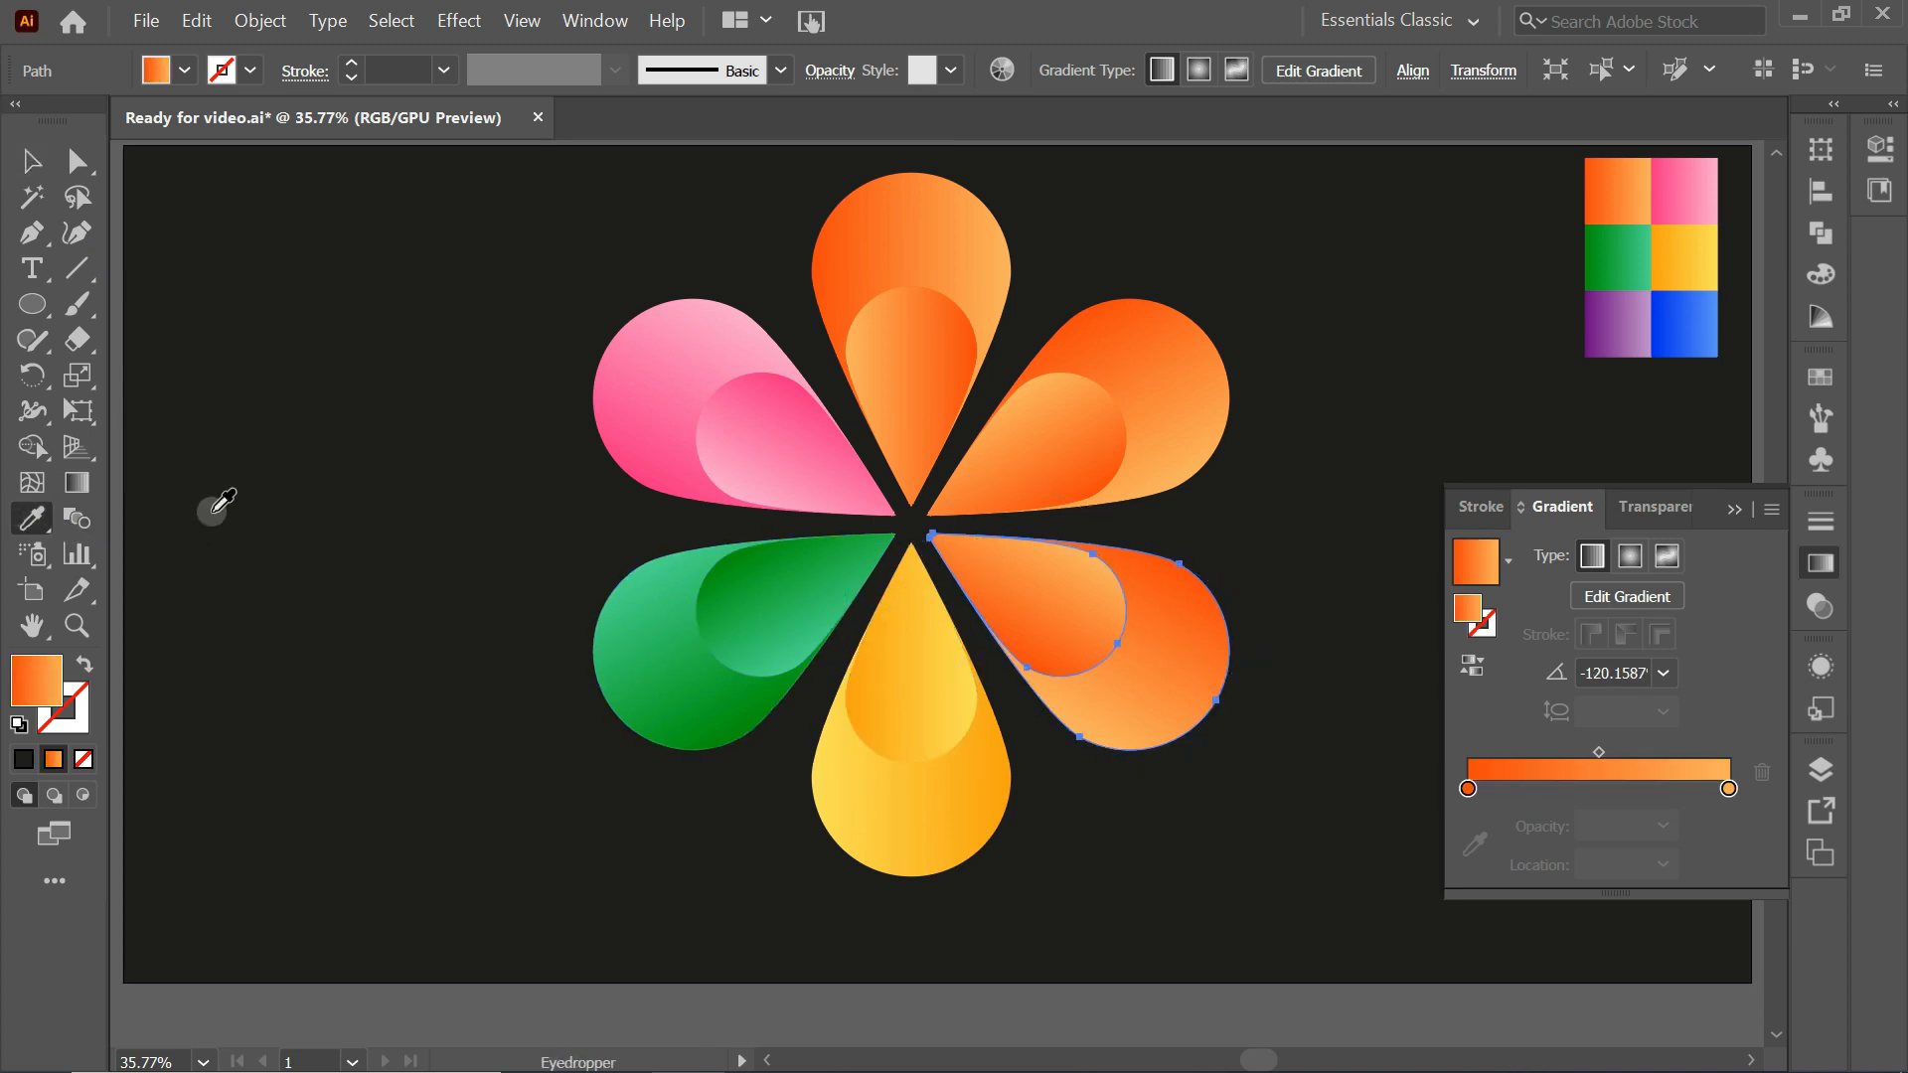
{"action": "left_click", "coordinate": [1651, 303]}
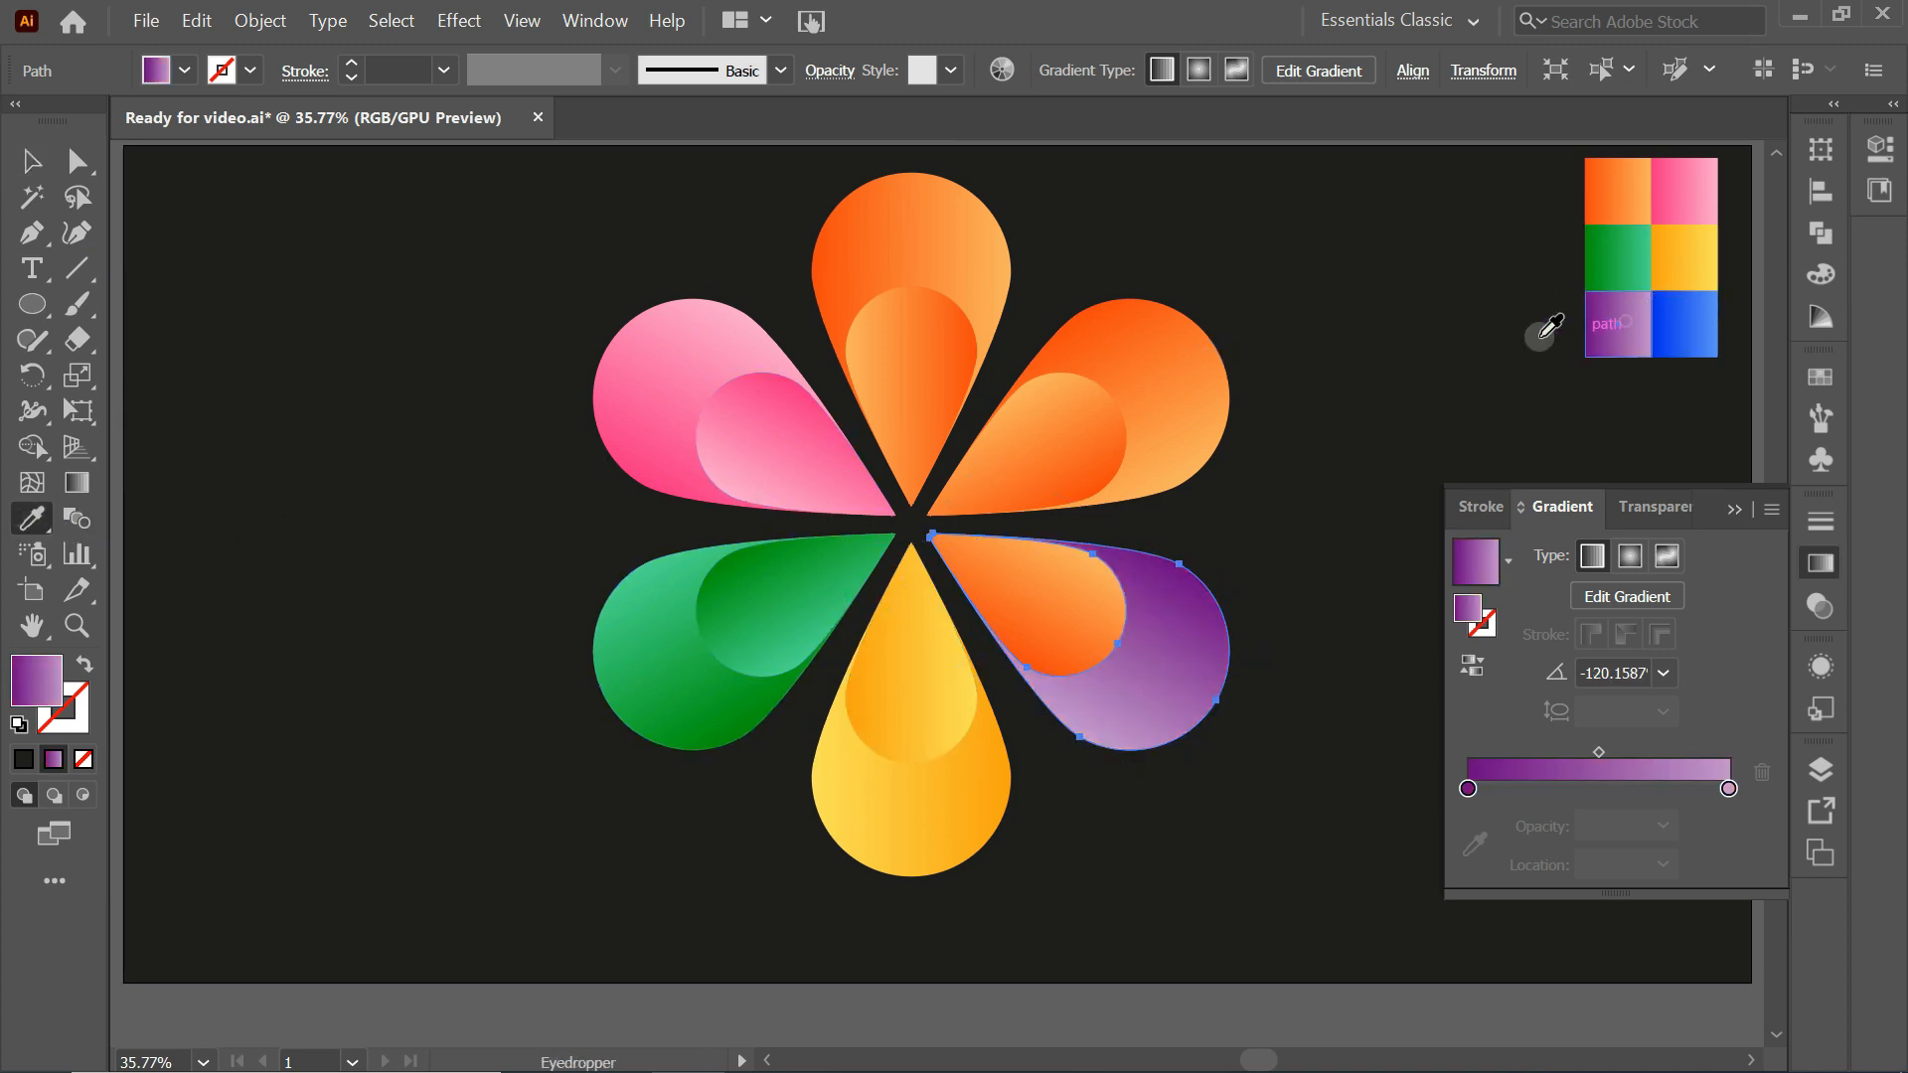
{"action": "left_click", "coordinate": [31, 160]}
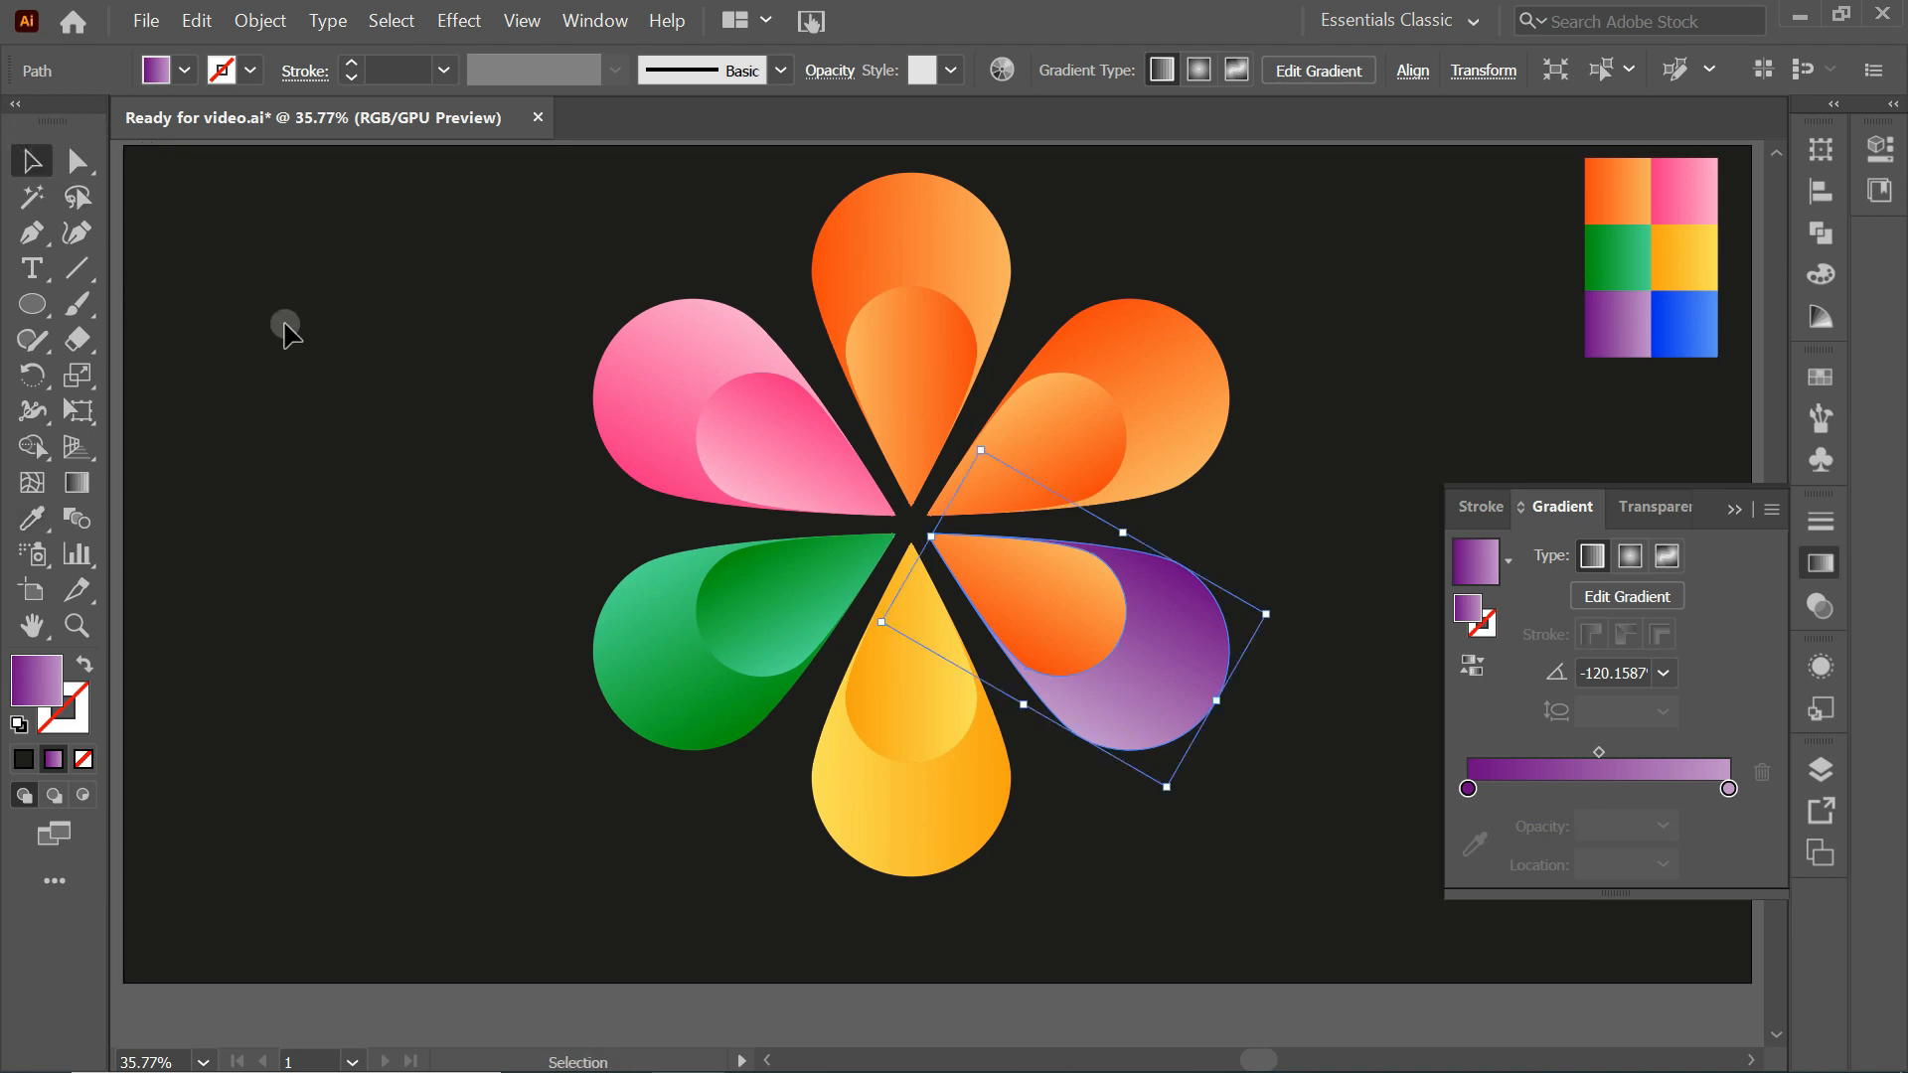
Sample the outer shape's purple gradient onto the lower-right petal's inner teardrop and reverse it to run from light to dark purple
{"action": "left_click", "coordinate": [1074, 591]}
{"action": "left_click", "coordinate": [33, 516]}
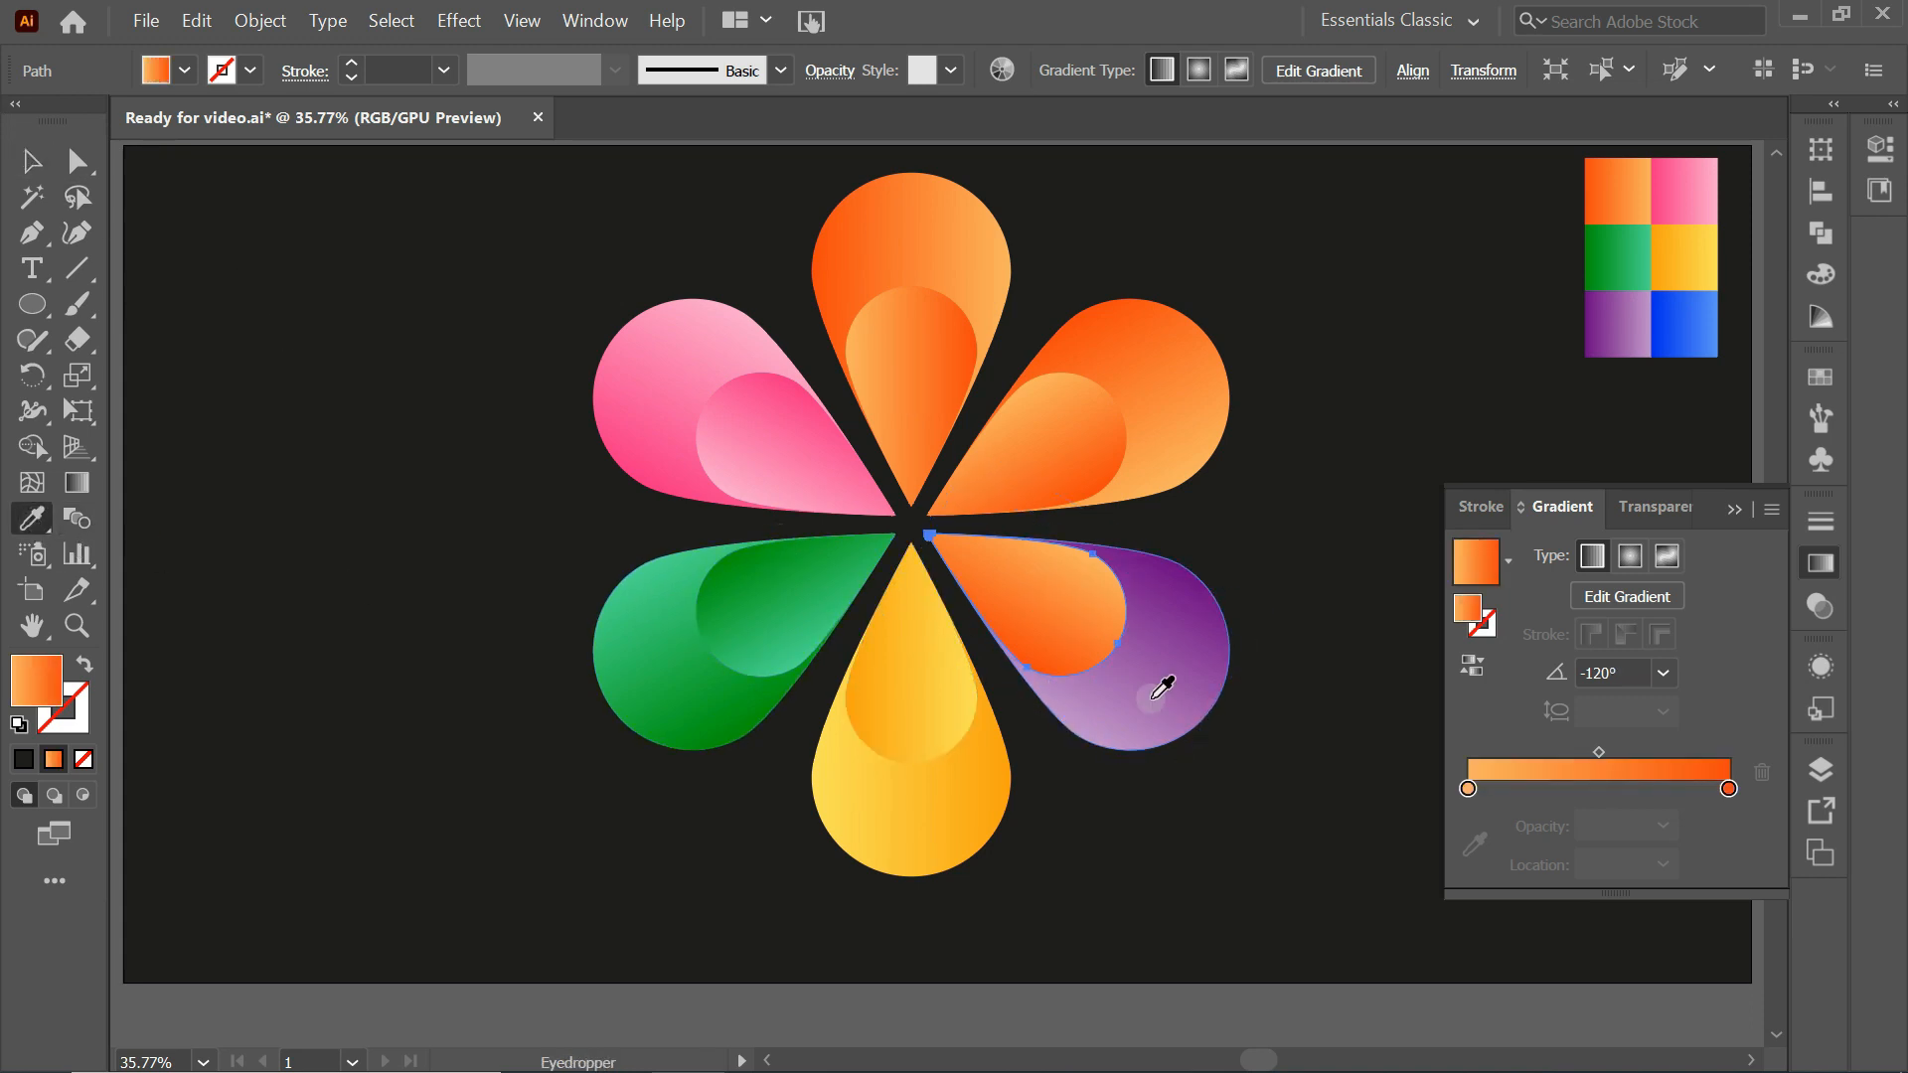
{"action": "left_click", "coordinate": [1172, 695]}
{"action": "left_click", "coordinate": [24, 169]}
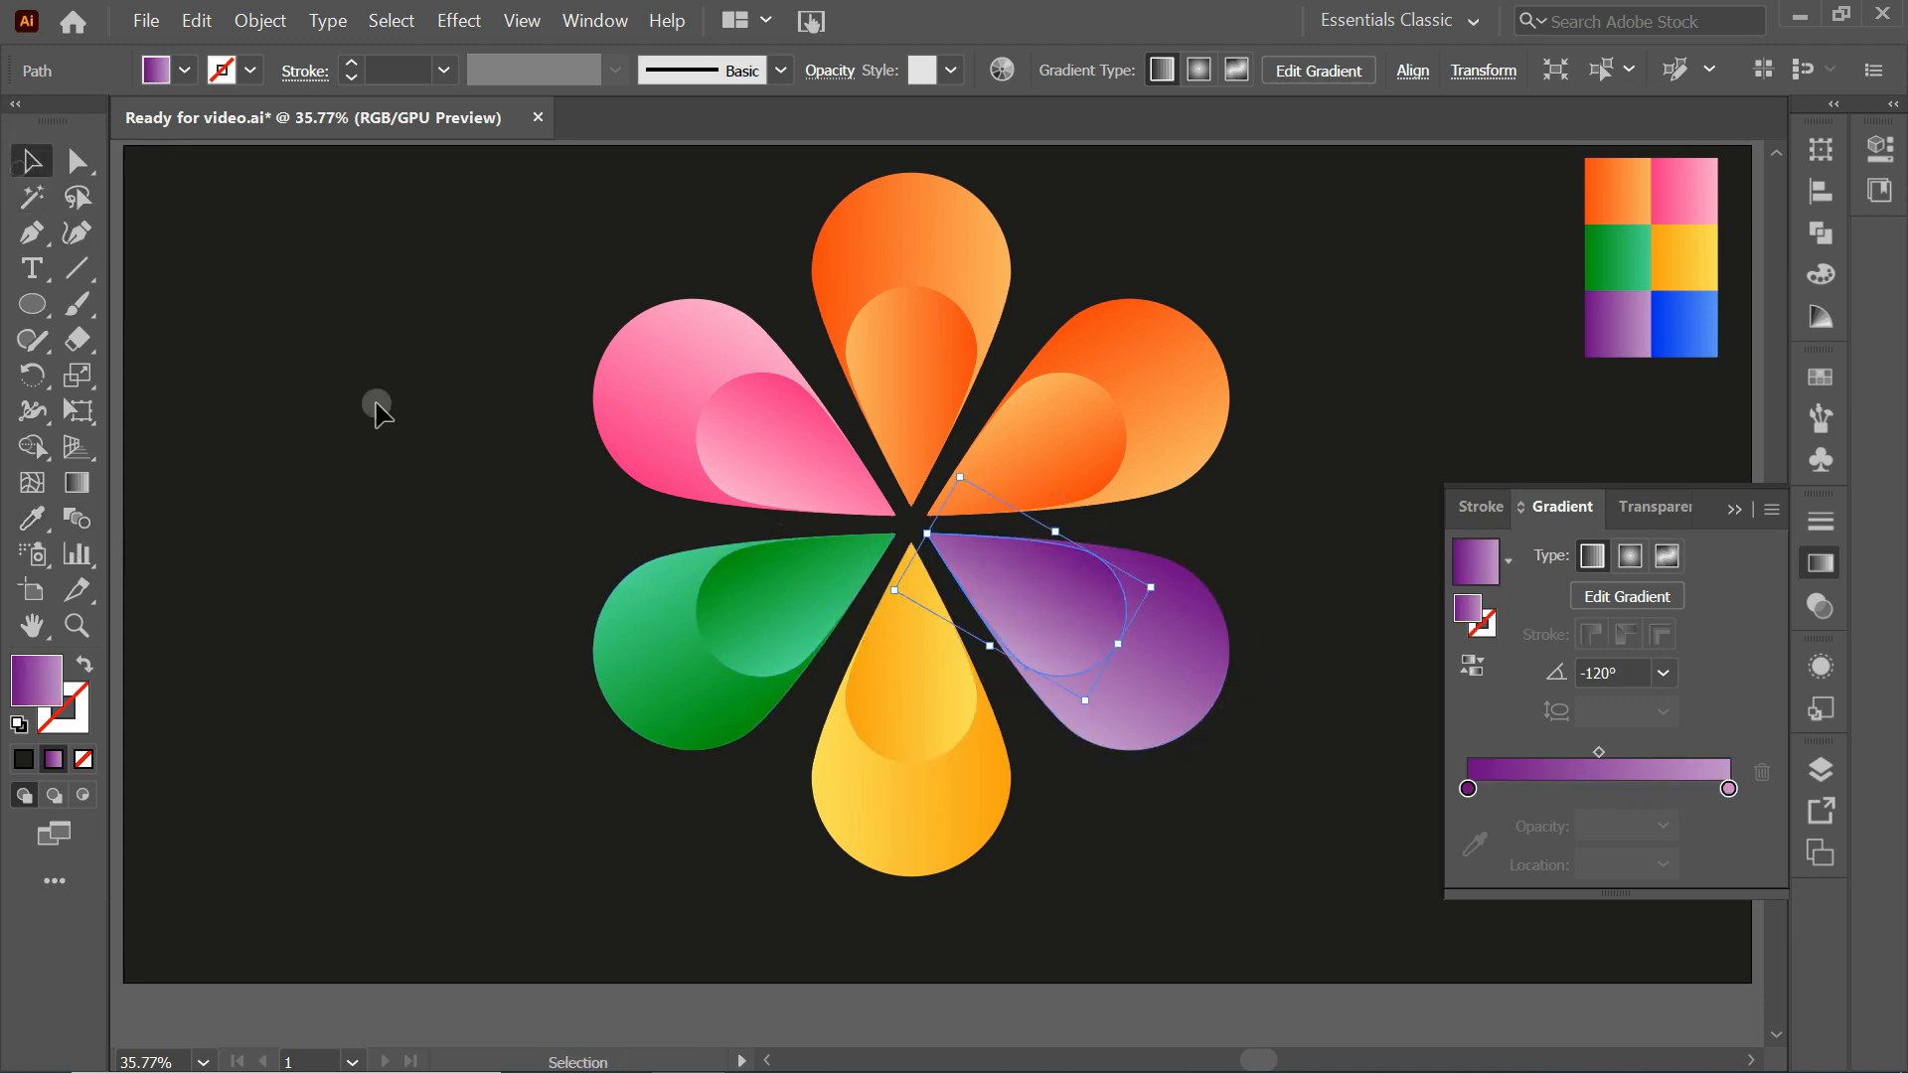
{"action": "left_click", "coordinate": [1472, 664]}
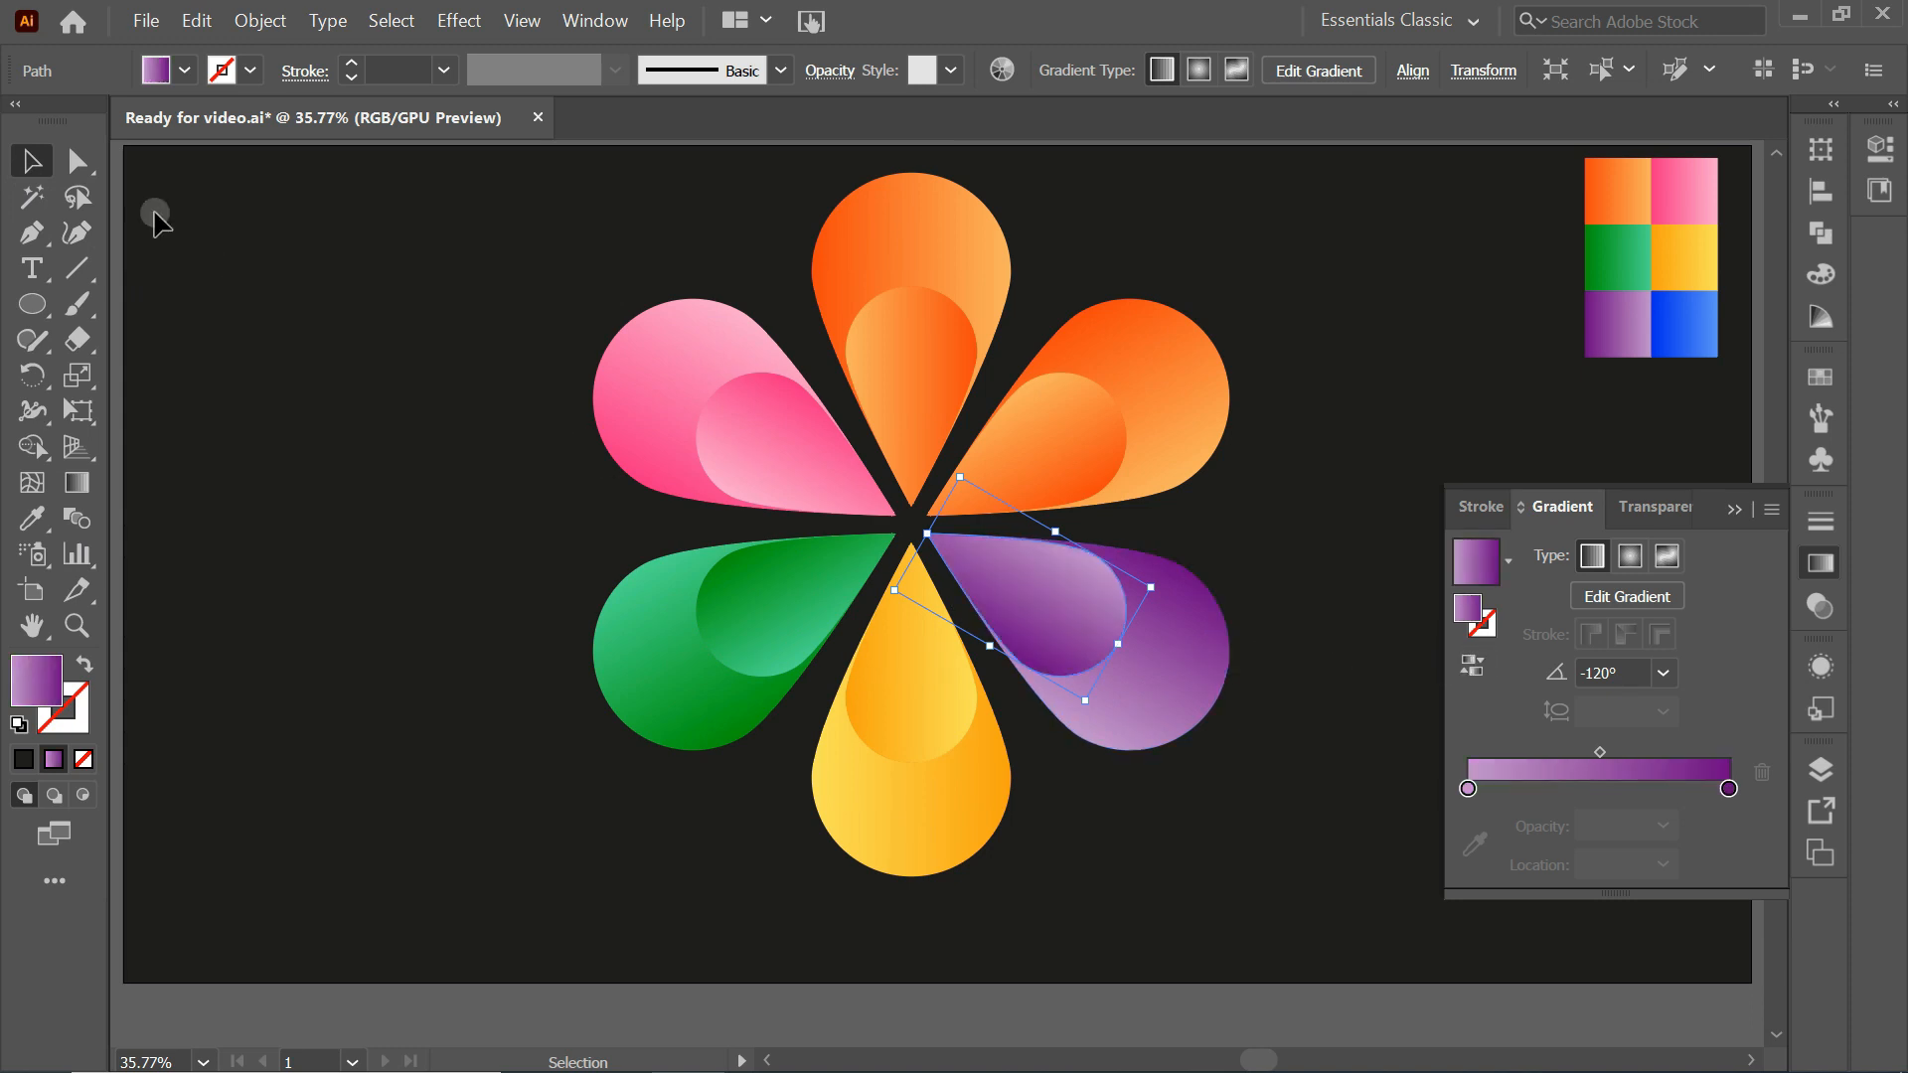
{"action": "left_click", "coordinate": [288, 230]}
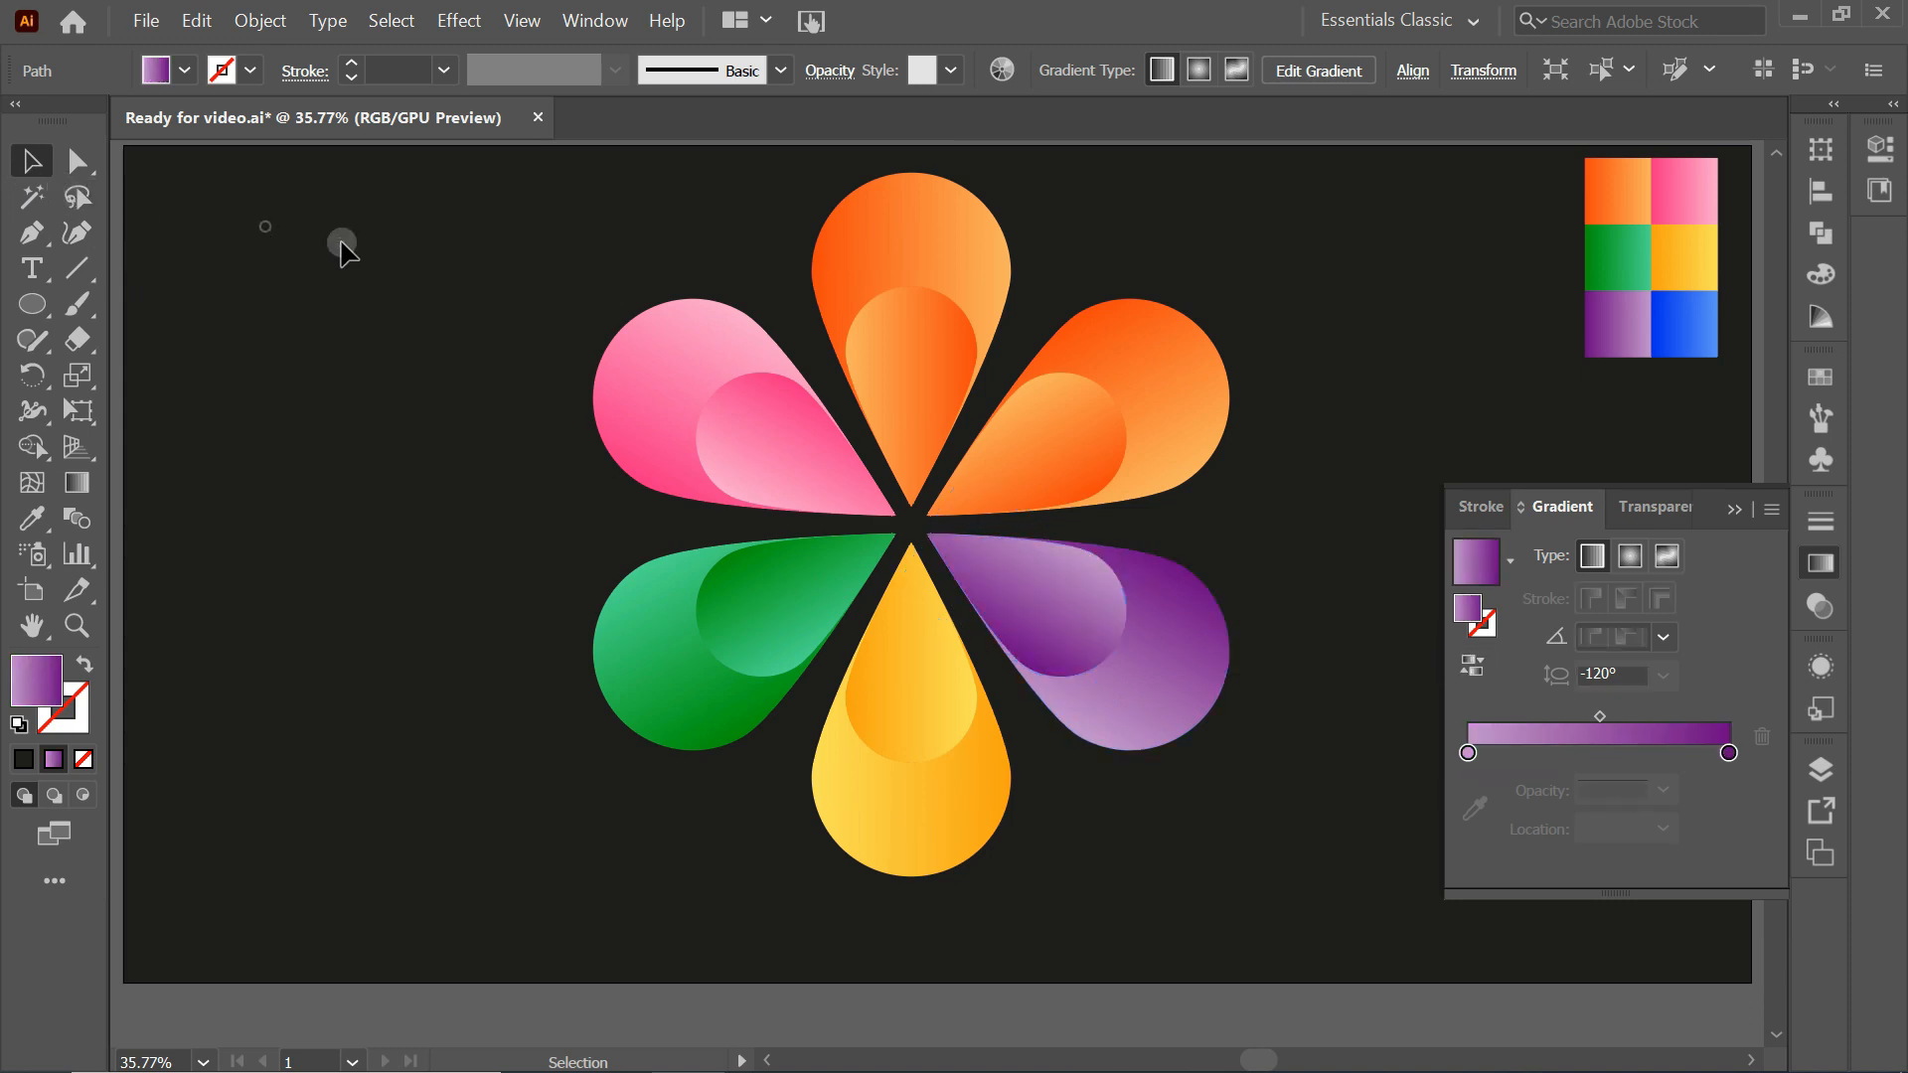
Fill the outer teardrop of the flower's upper-right petal with the blue gradient sampled from the colour grid
{"action": "left_click", "coordinate": [1135, 413]}
{"action": "left_click", "coordinate": [34, 517]}
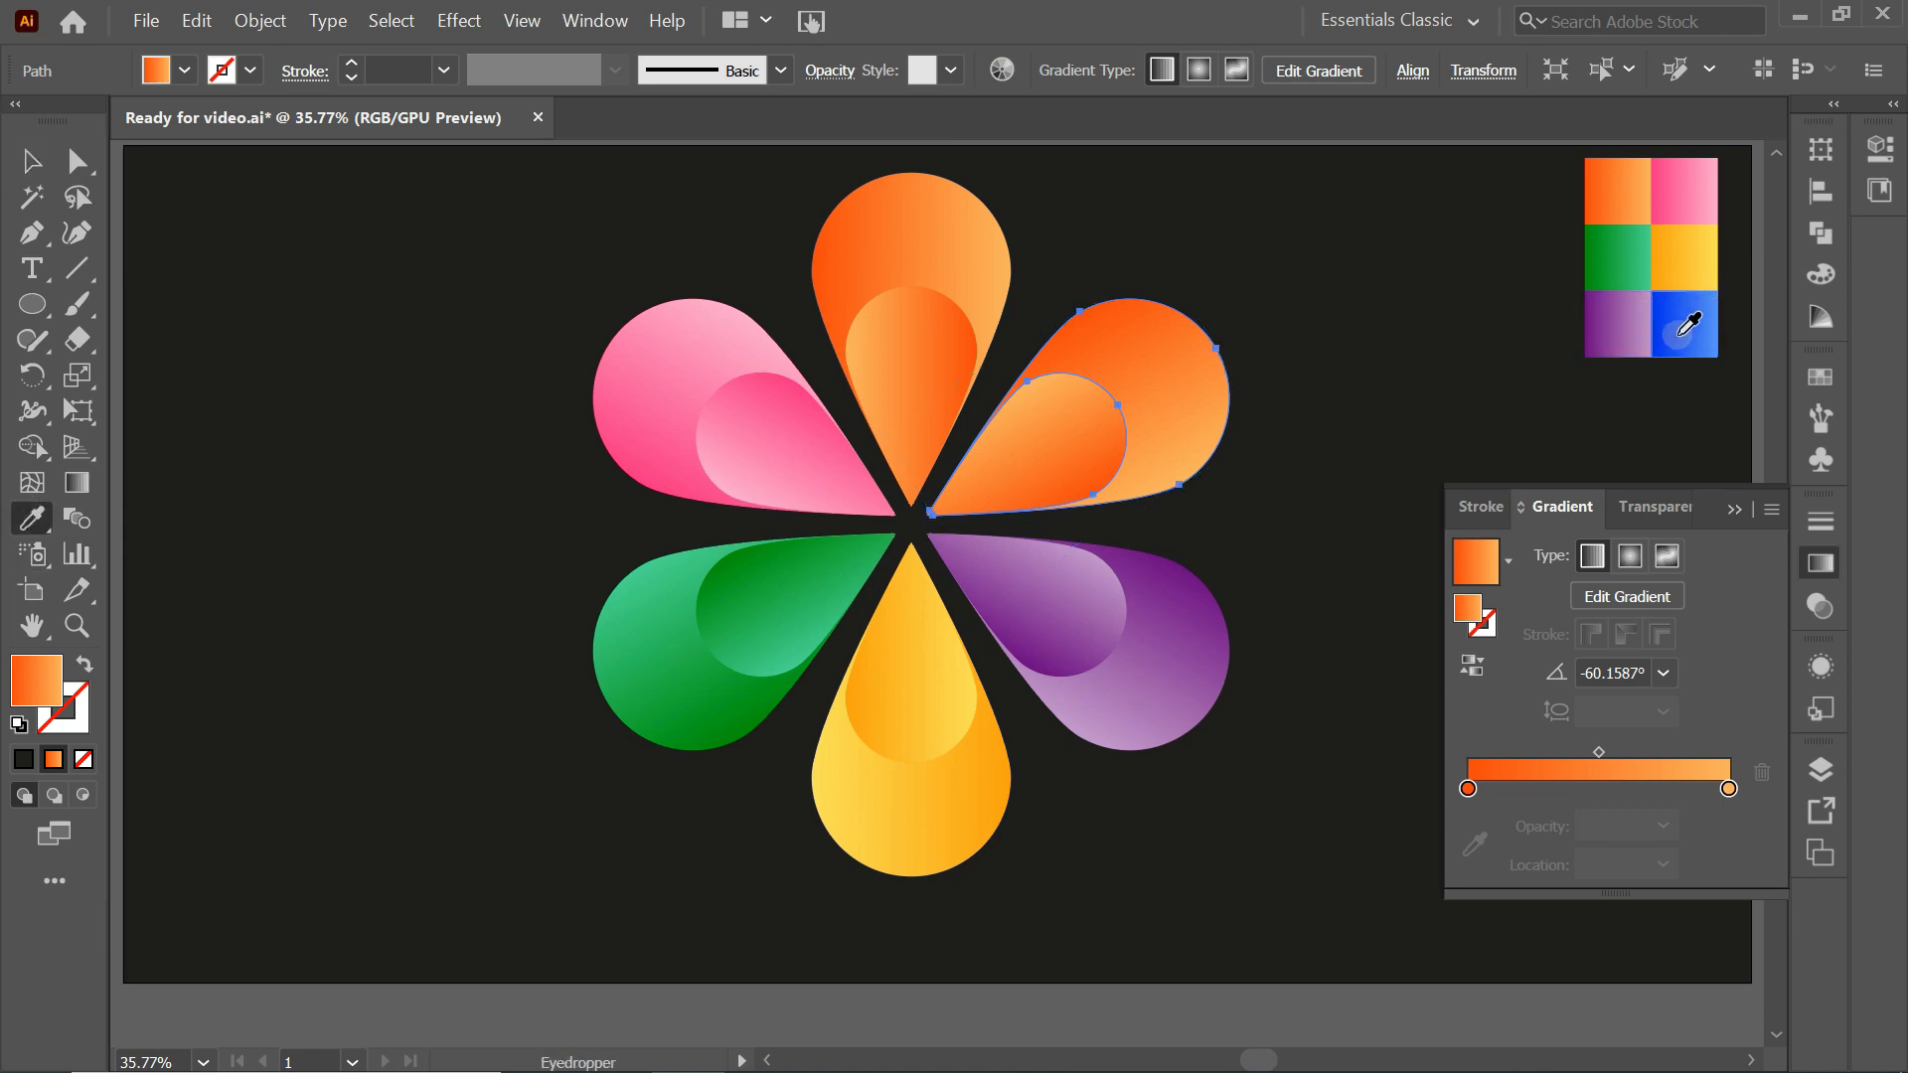
{"action": "left_click", "coordinate": [1681, 334]}
{"action": "left_click", "coordinate": [30, 161]}
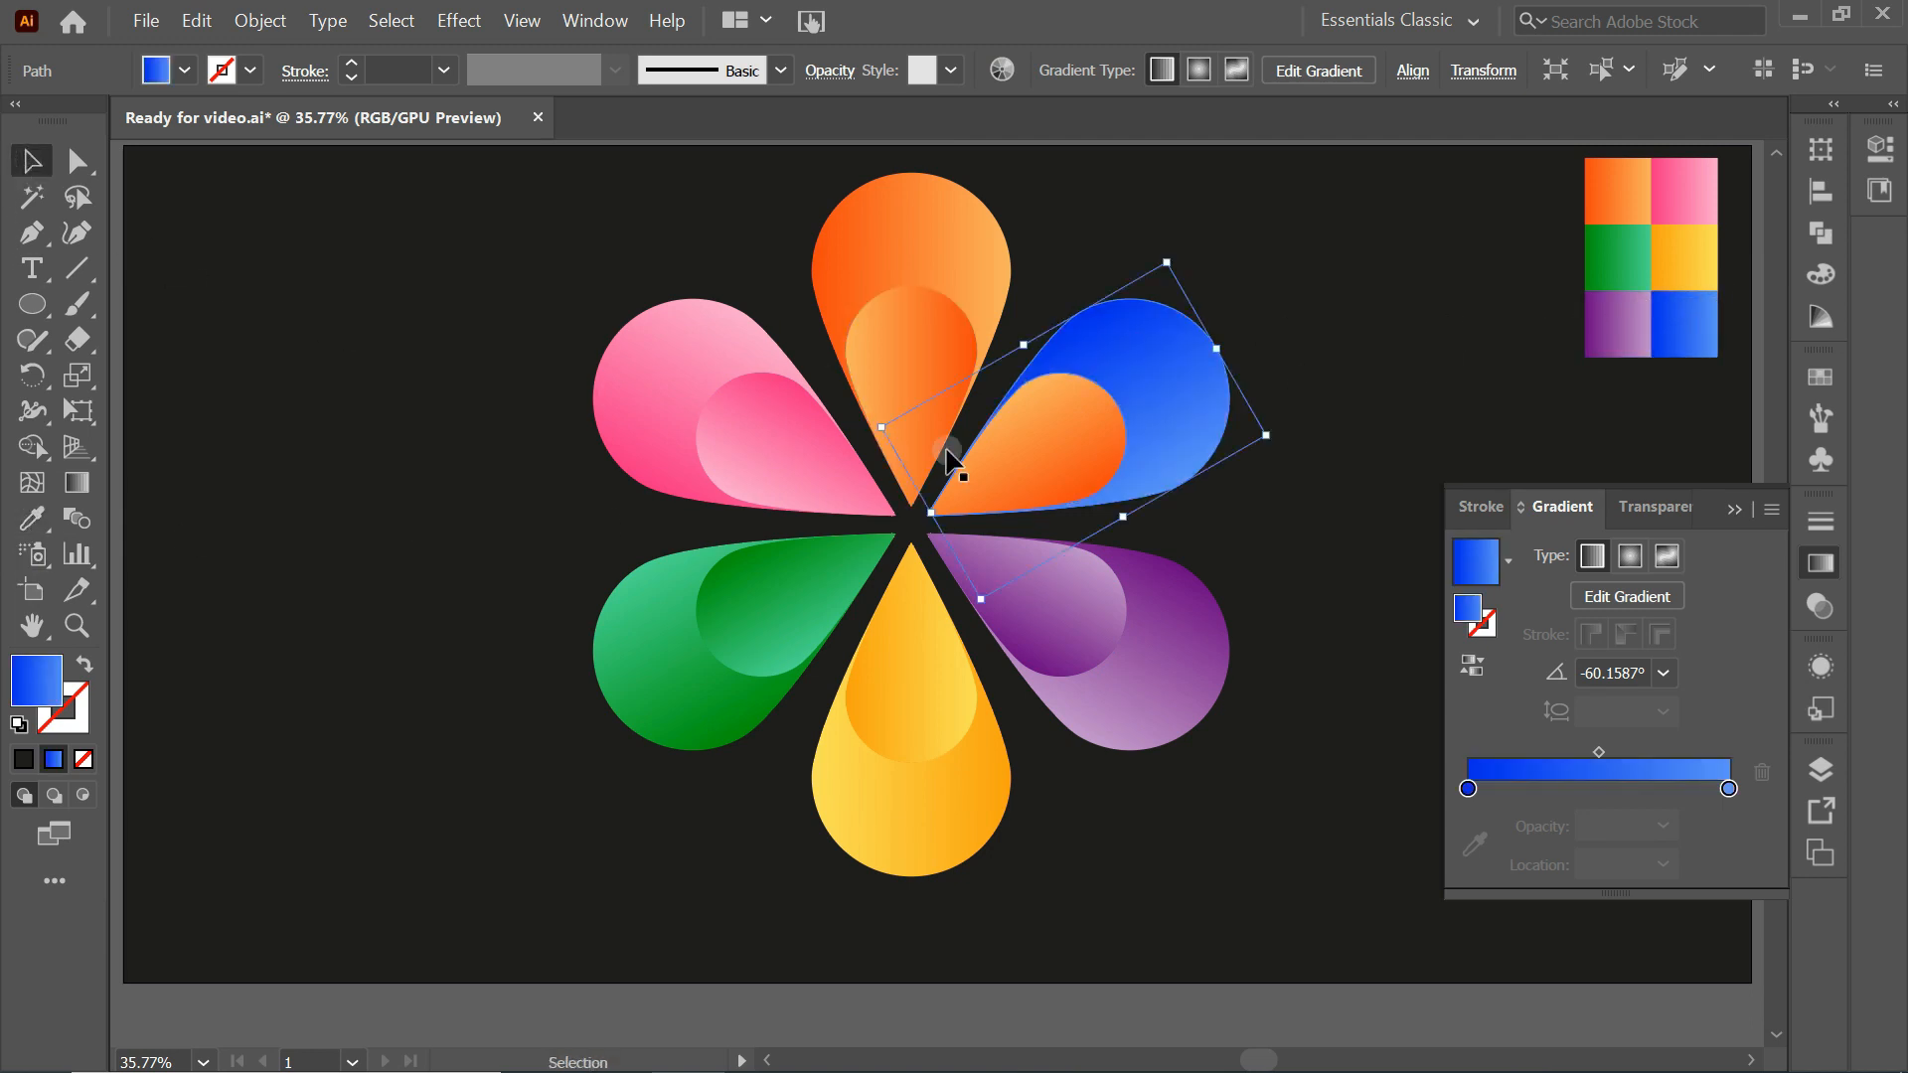
Sample the outer shape's blue gradient onto the upper-right petal's inner teardrop and reverse it to run from light to deep blue
{"action": "left_click", "coordinate": [999, 459]}
{"action": "left_click", "coordinate": [34, 518]}
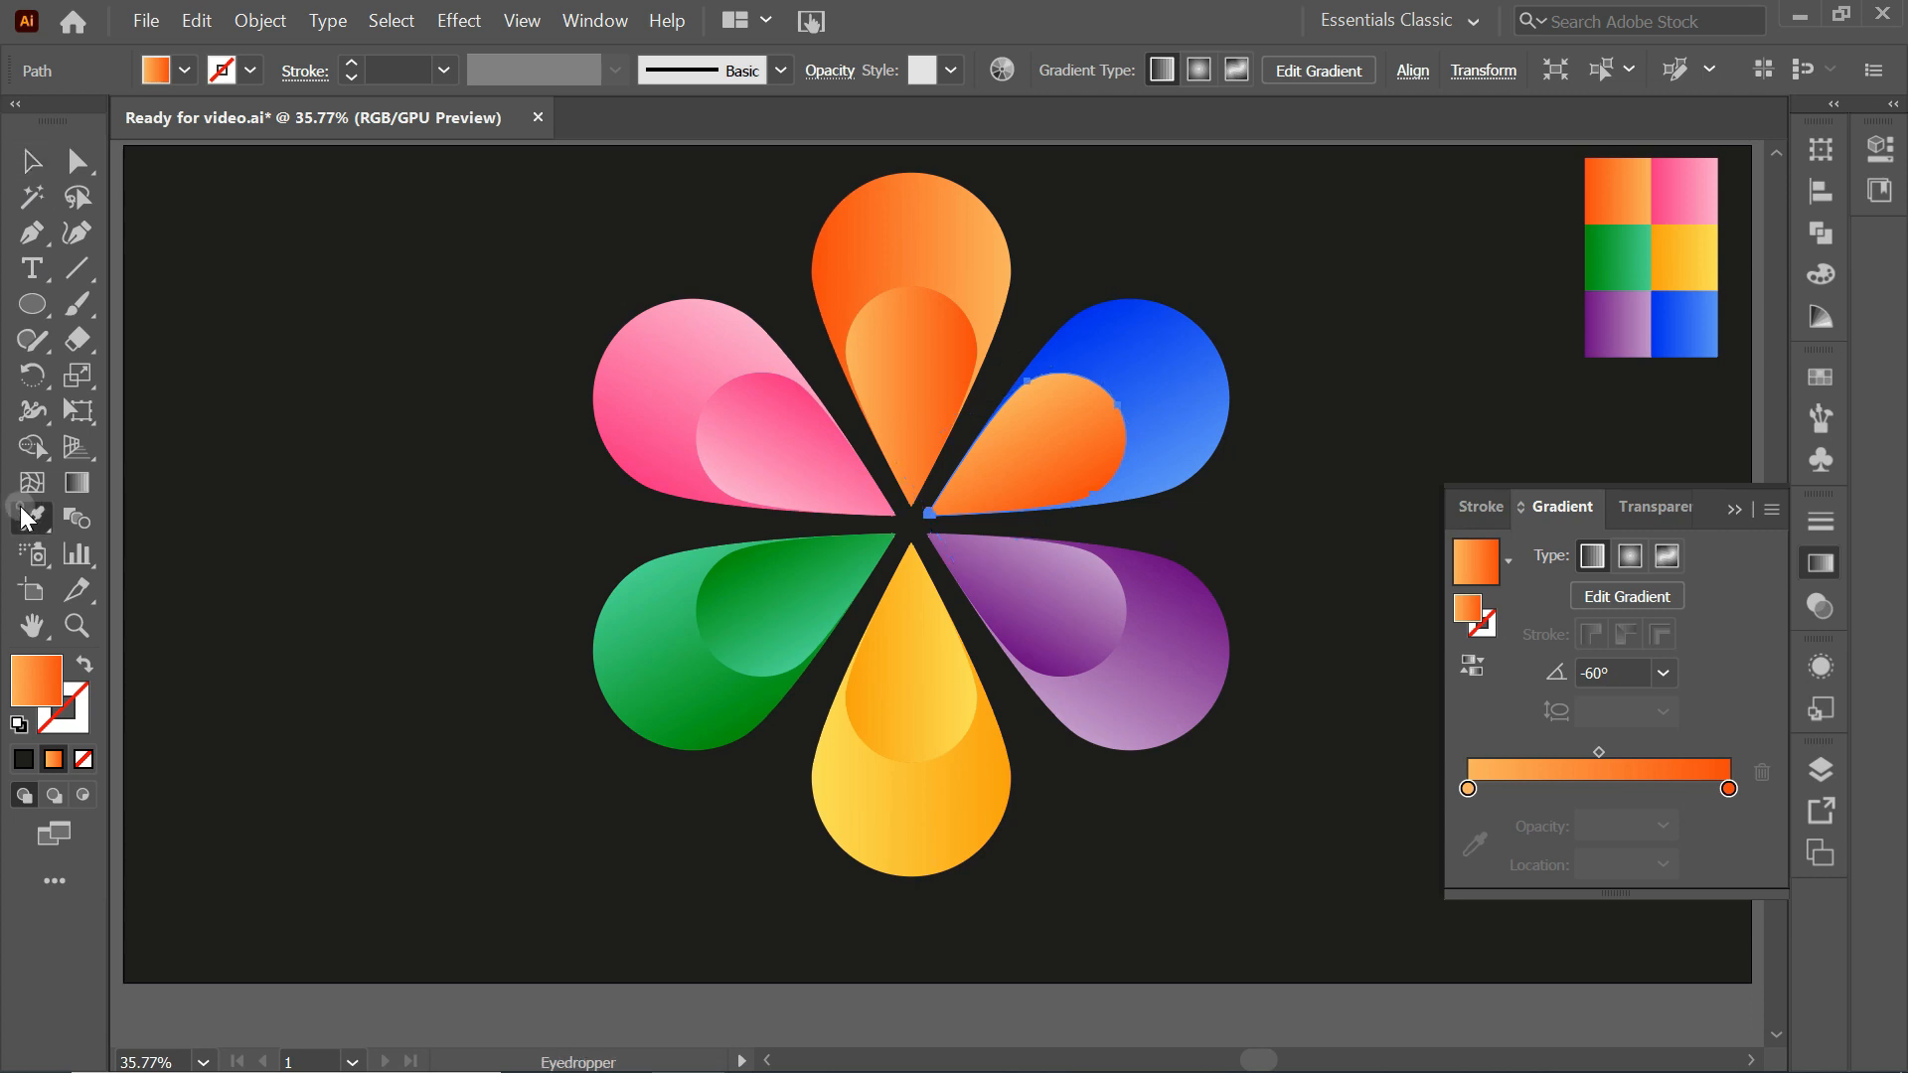
{"action": "left_click", "coordinate": [1170, 321]}
{"action": "left_click", "coordinate": [1471, 668]}
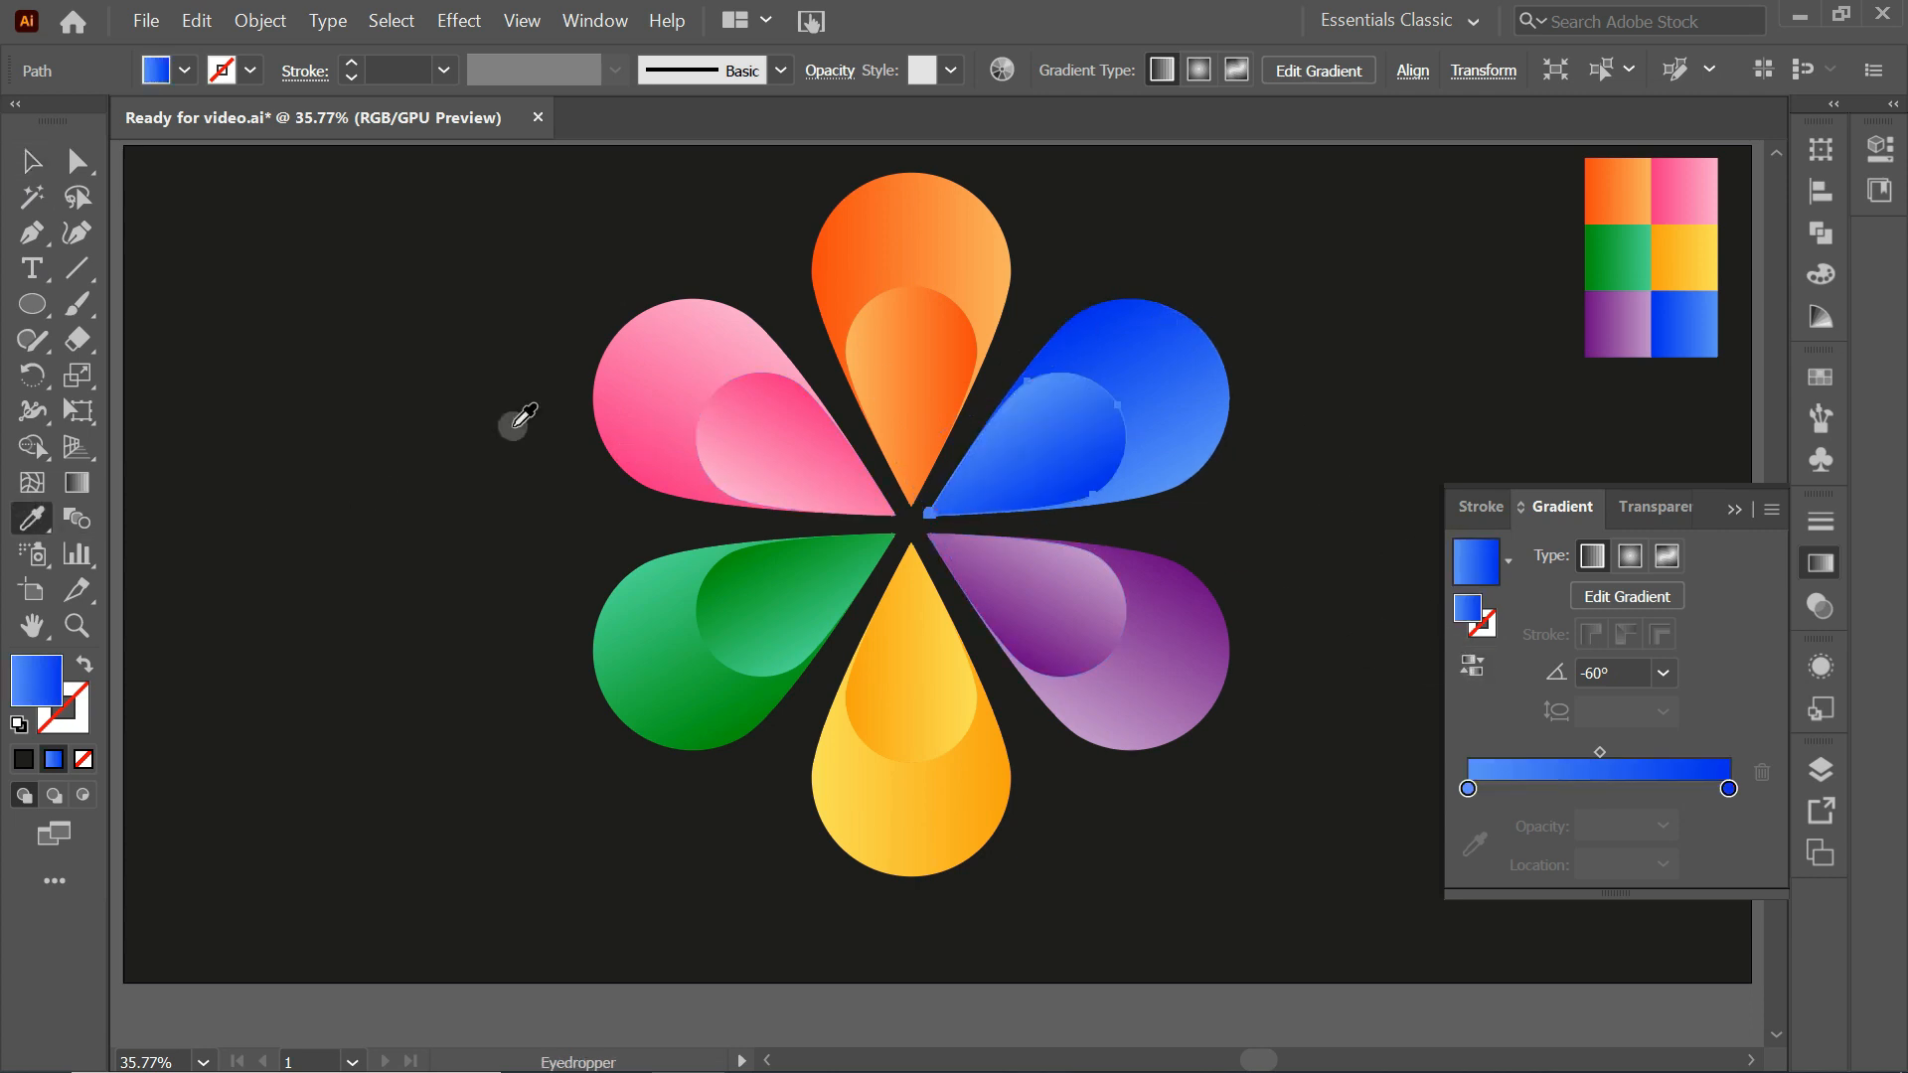
{"action": "left_click", "coordinate": [31, 161]}
{"action": "left_click", "coordinate": [395, 439]}
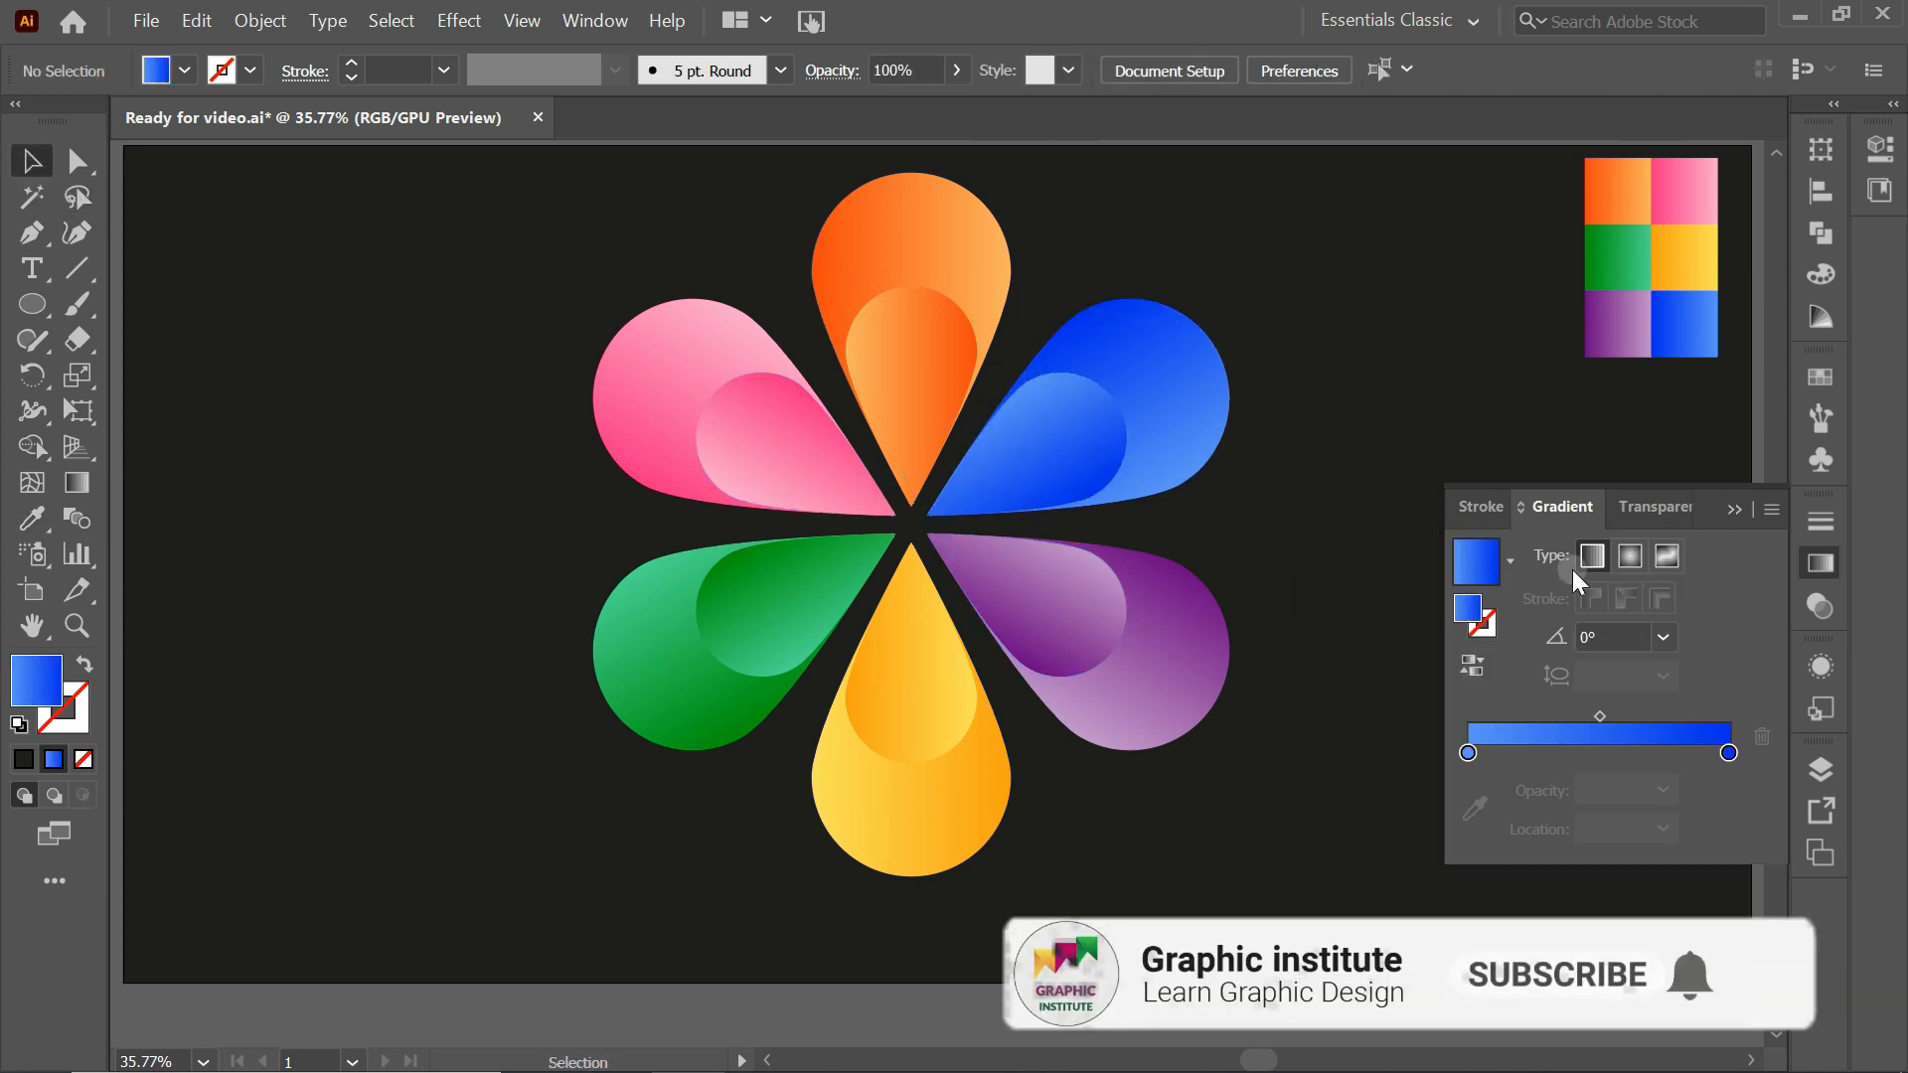
{"action": "left_click", "coordinate": [1737, 507]}
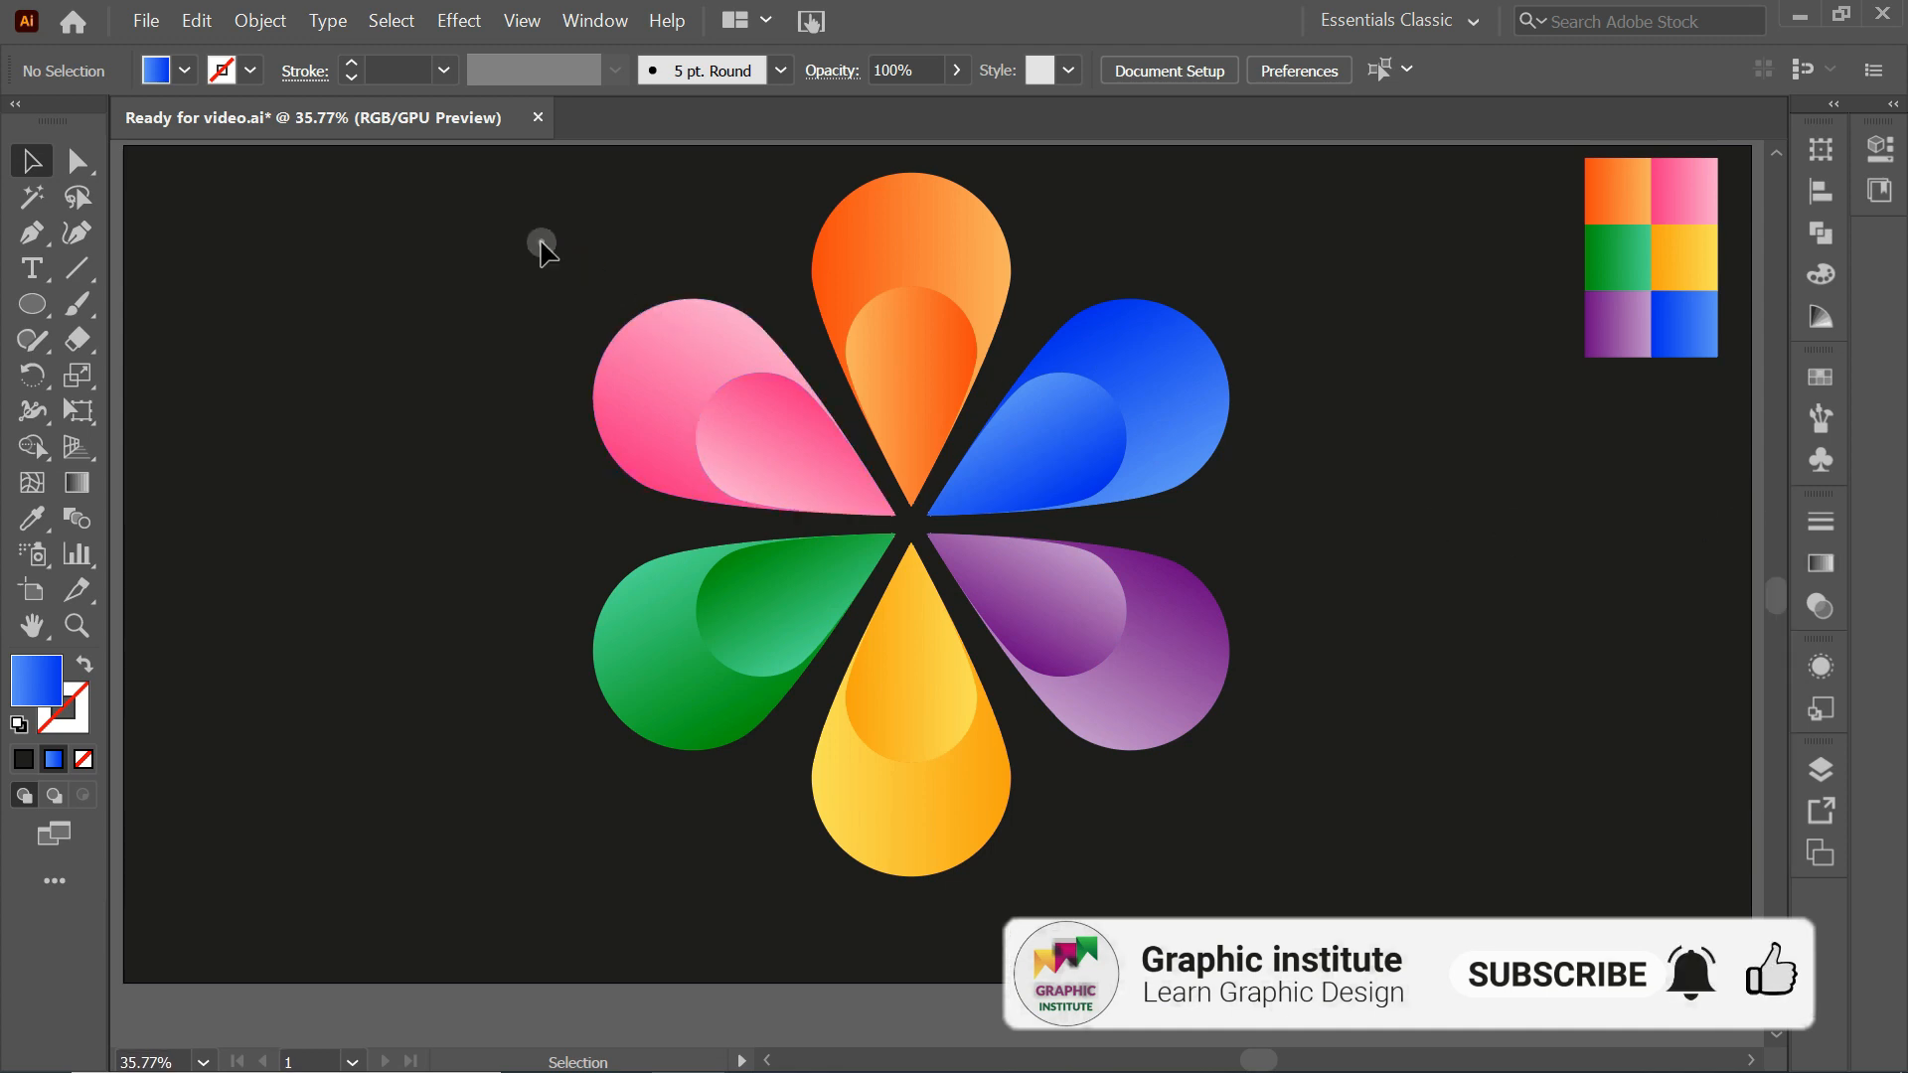
Group all the flower's petal shapes into one object
{"action": "key", "text": "ctrl+a"}
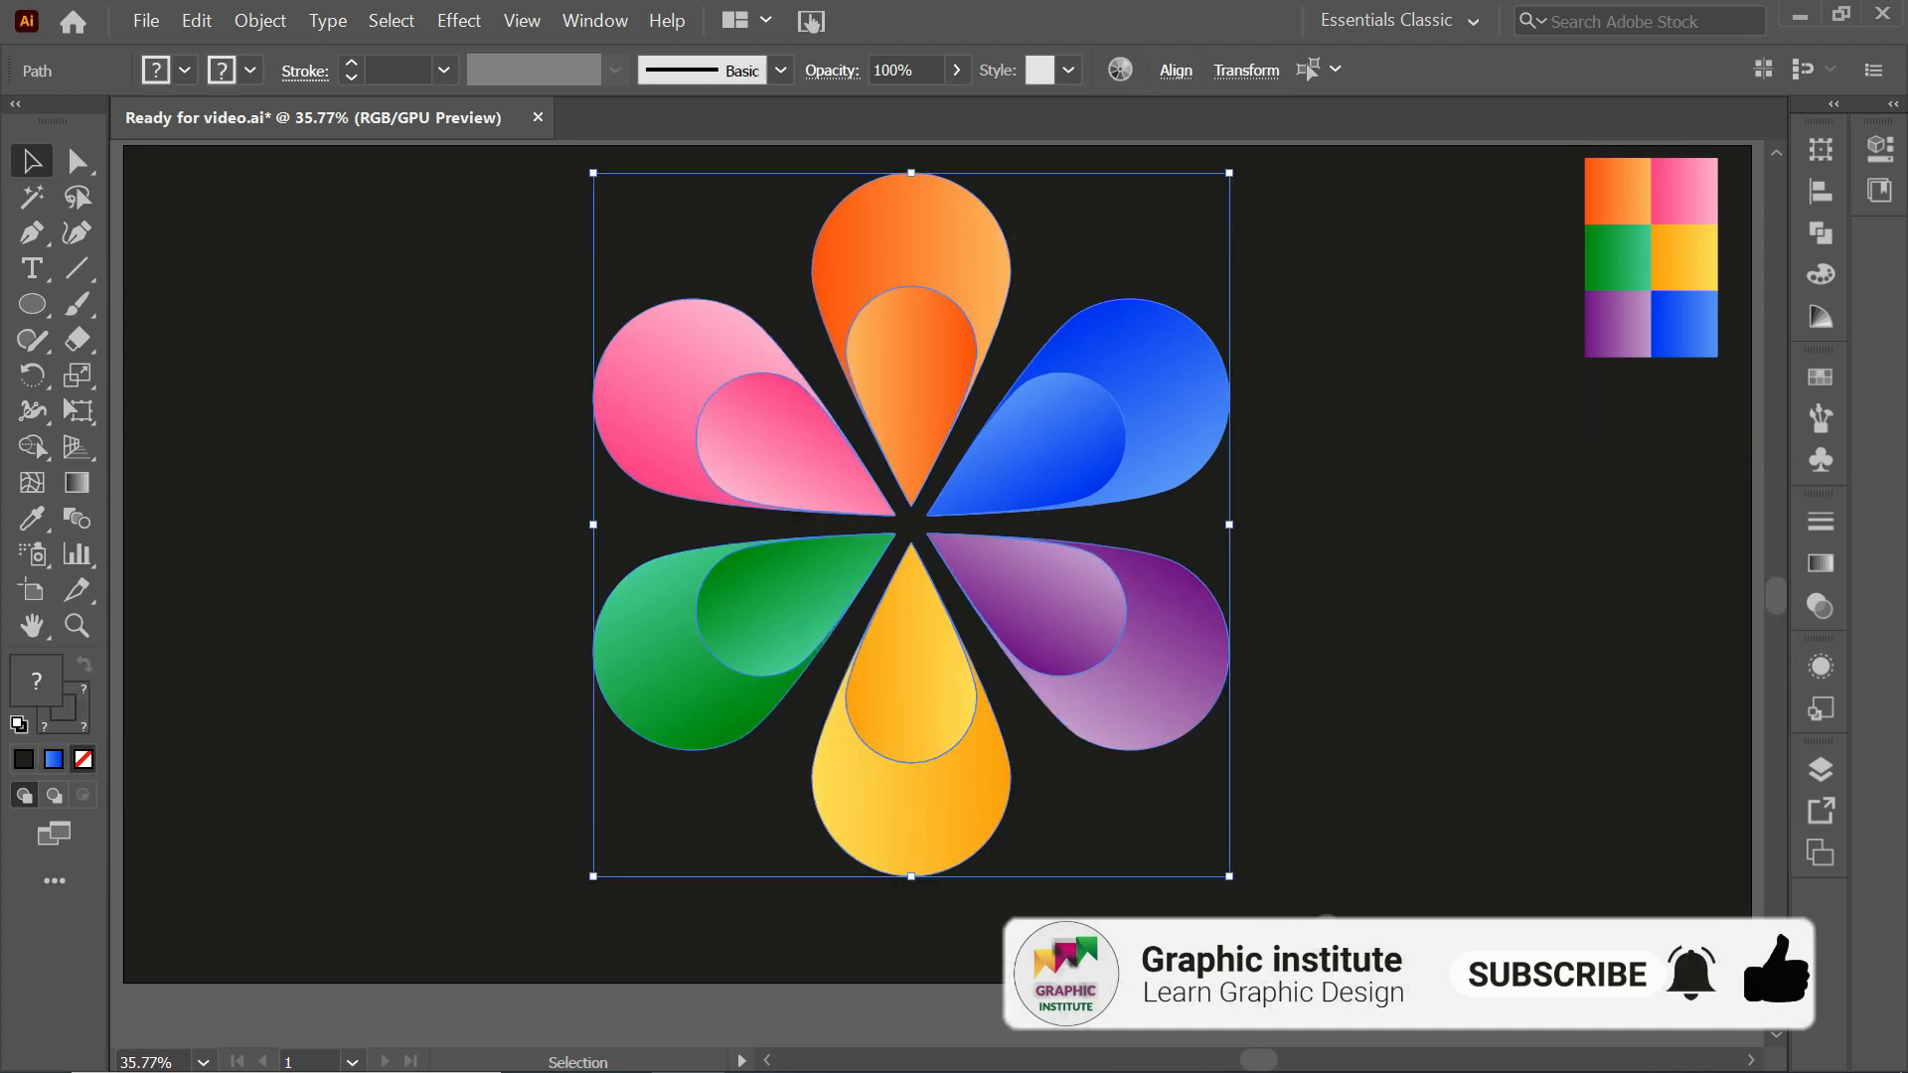
{"action": "right_click", "coordinate": [1147, 434]}
{"action": "left_click", "coordinate": [1249, 626]}
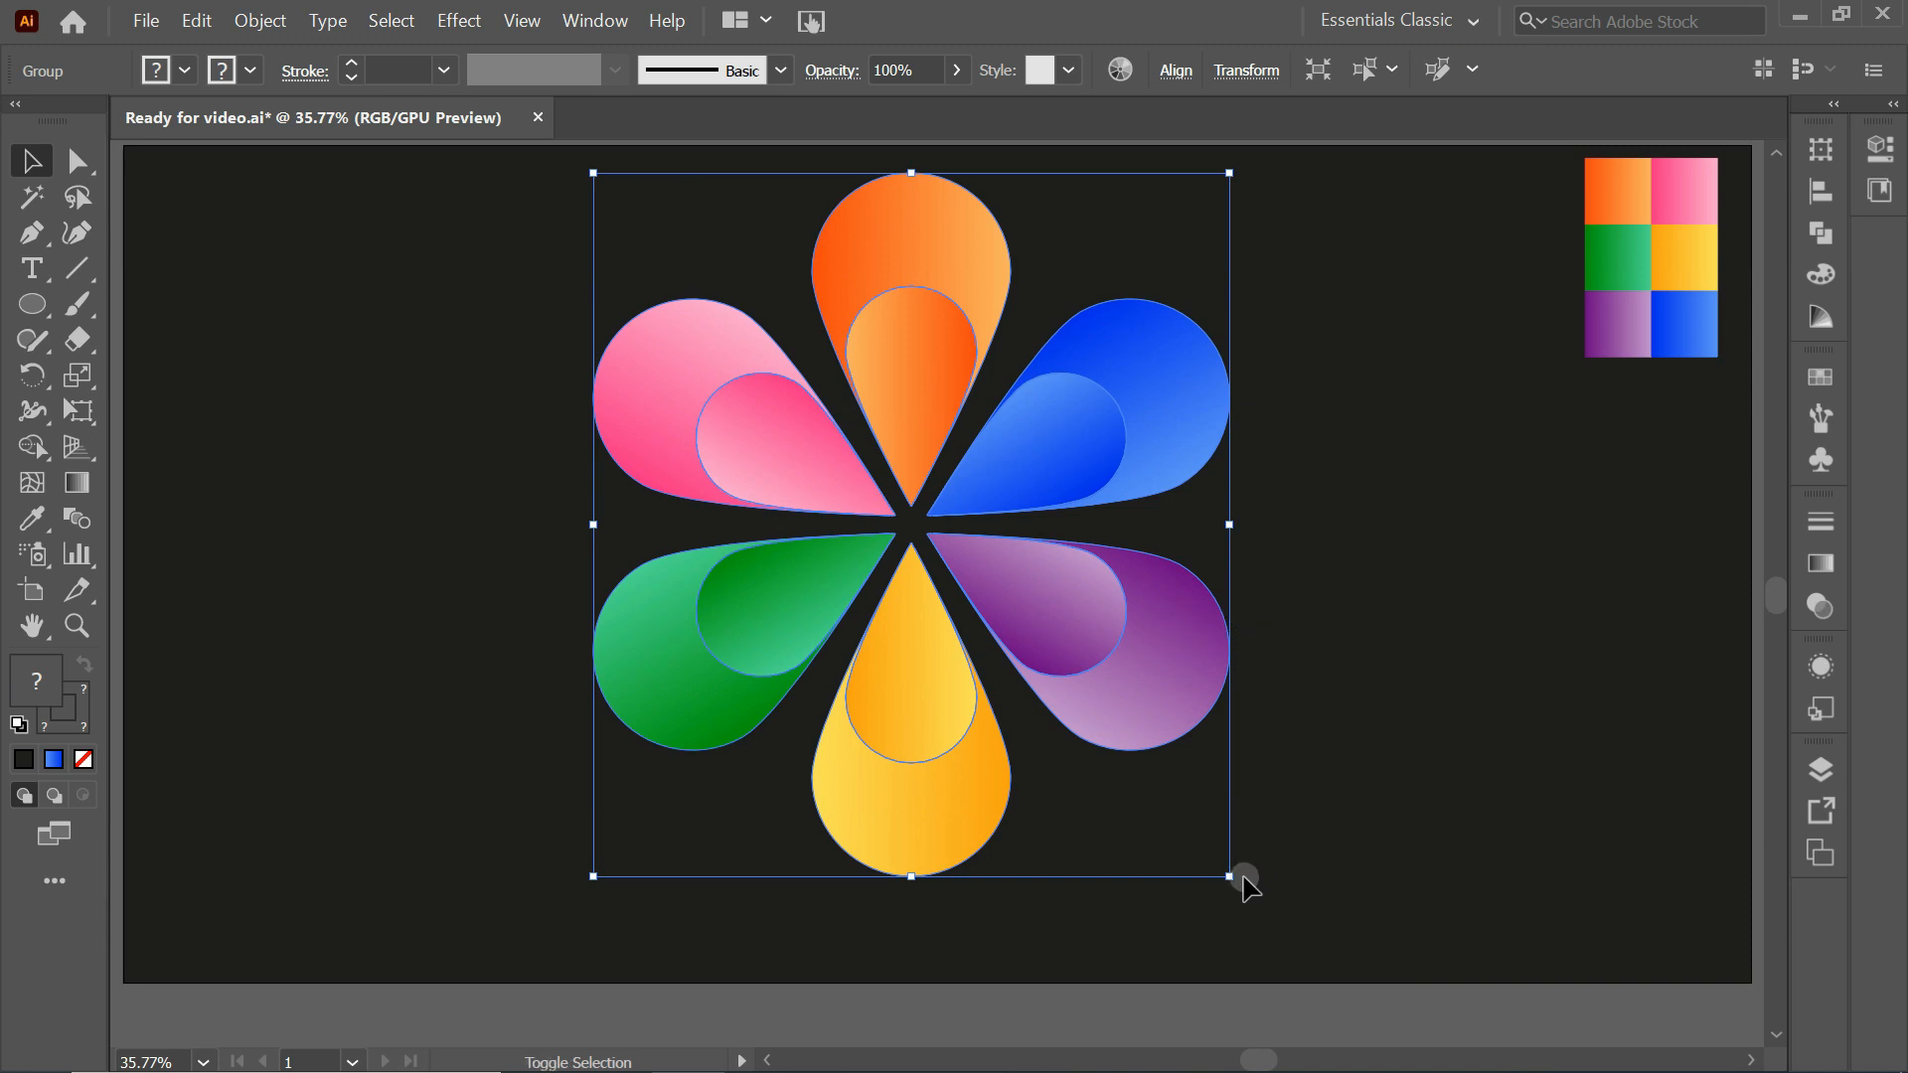
Scale the flower group down slightly about its centre and move it up to leave room for text below
{"action": "left_click_drag", "start_coordinate": [1235, 877], "coordinate": [1192, 830]}
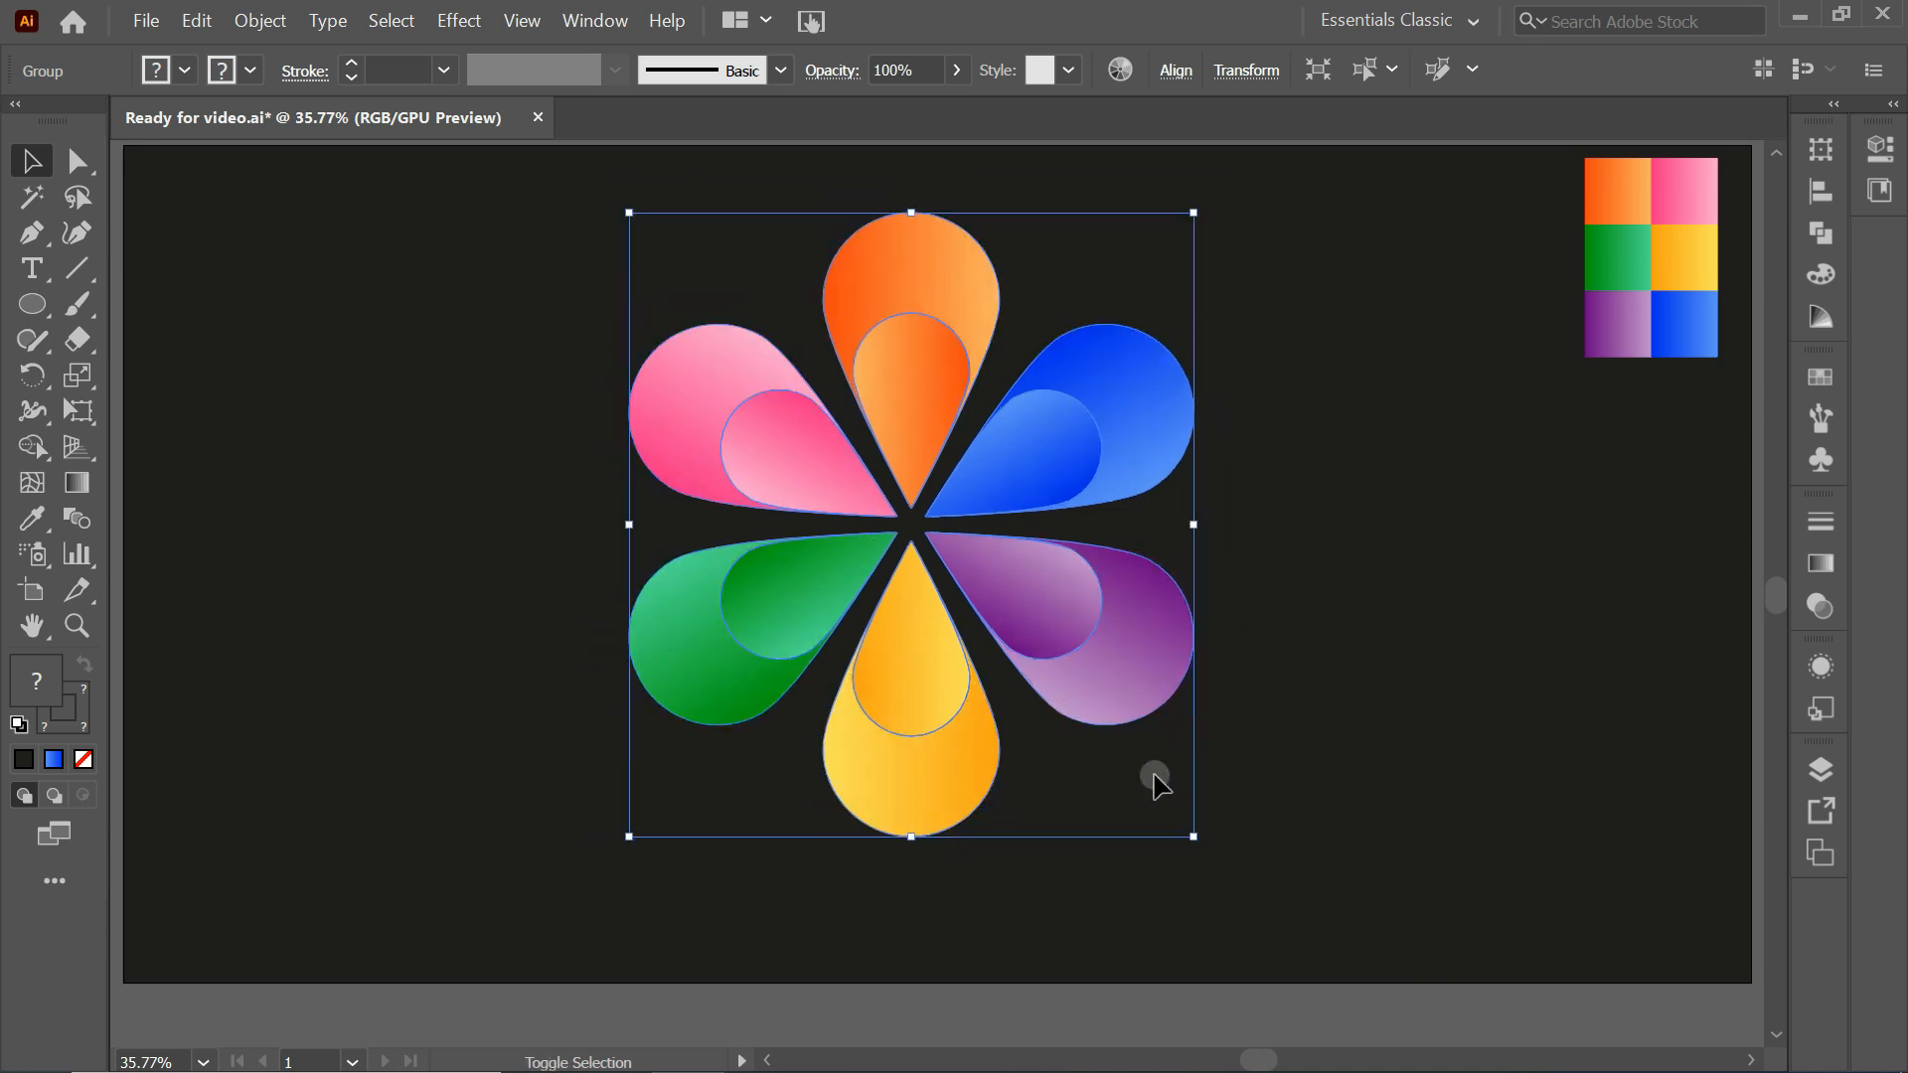
{"action": "left_click", "coordinate": [1290, 349]}
{"action": "left_click_drag", "start_coordinate": [1151, 467], "coordinate": [1153, 408]}
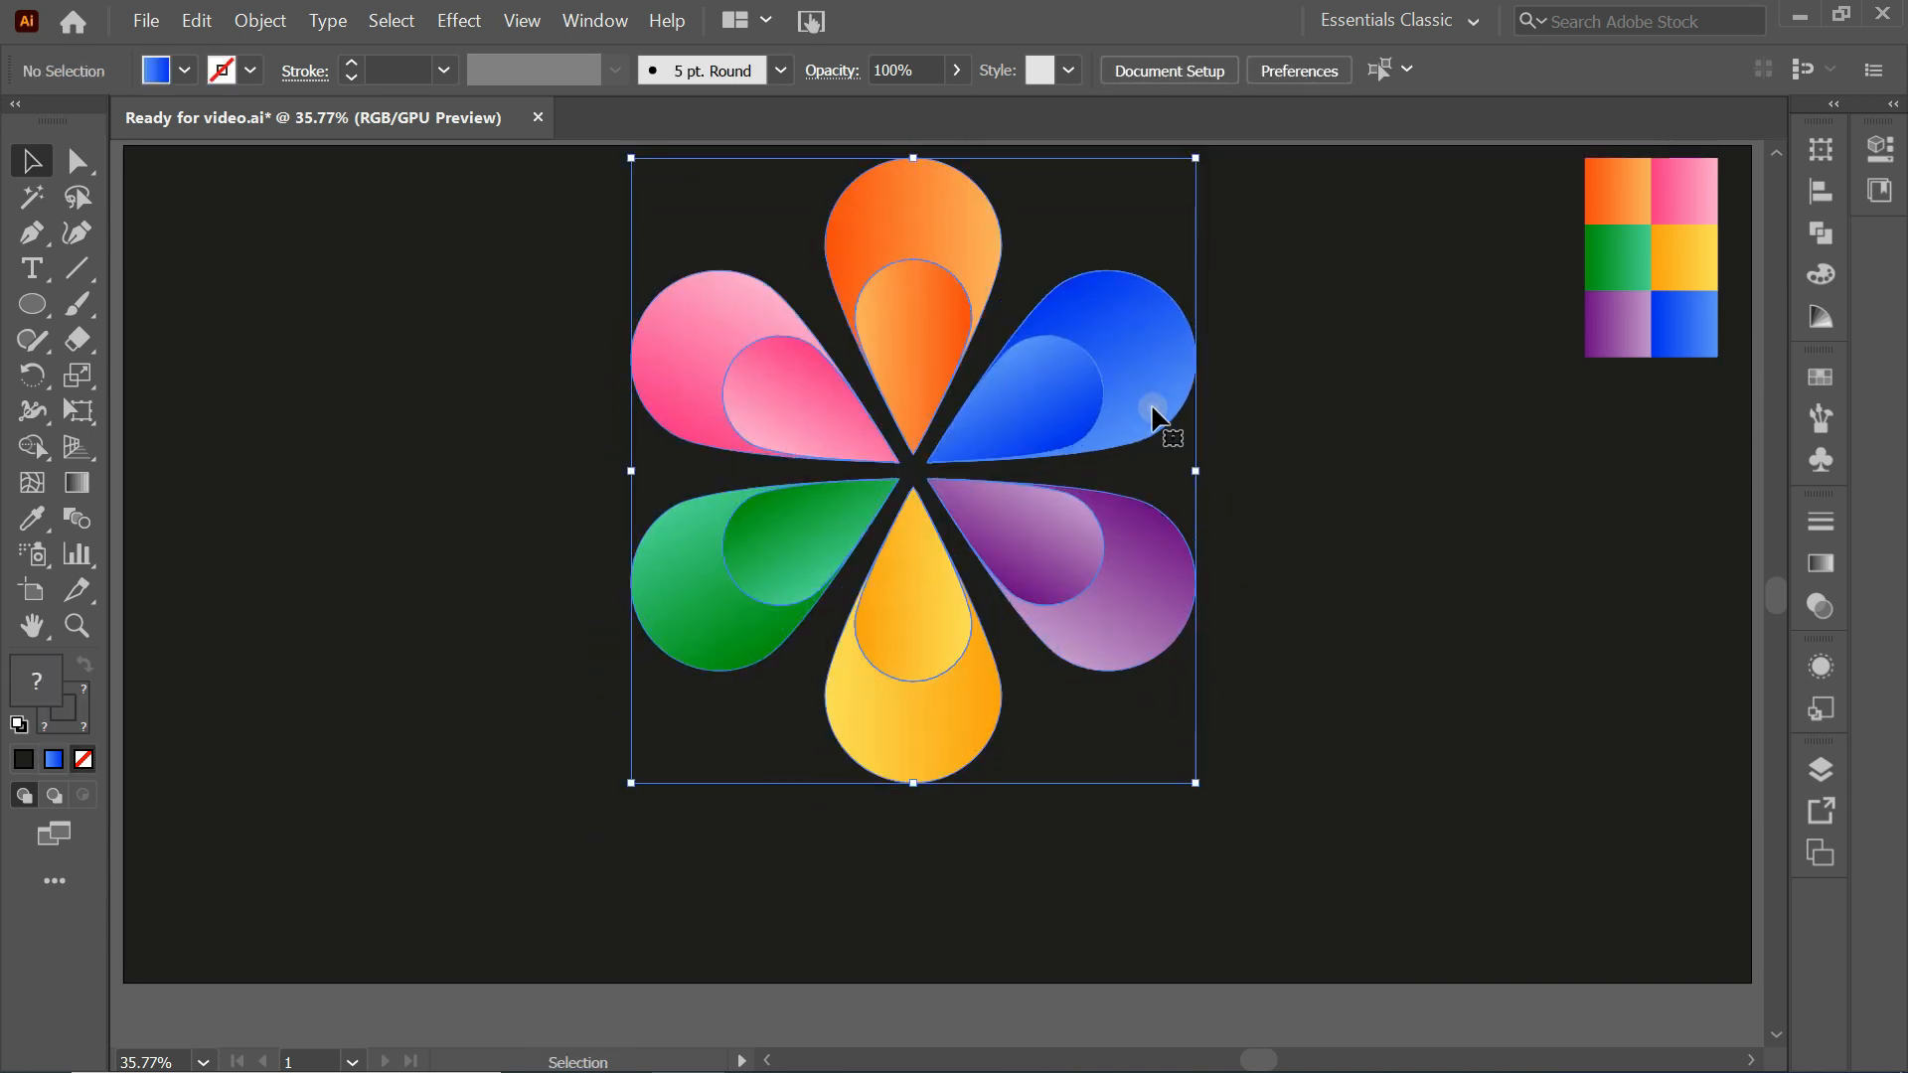
{"action": "left_click", "coordinate": [1367, 457]}
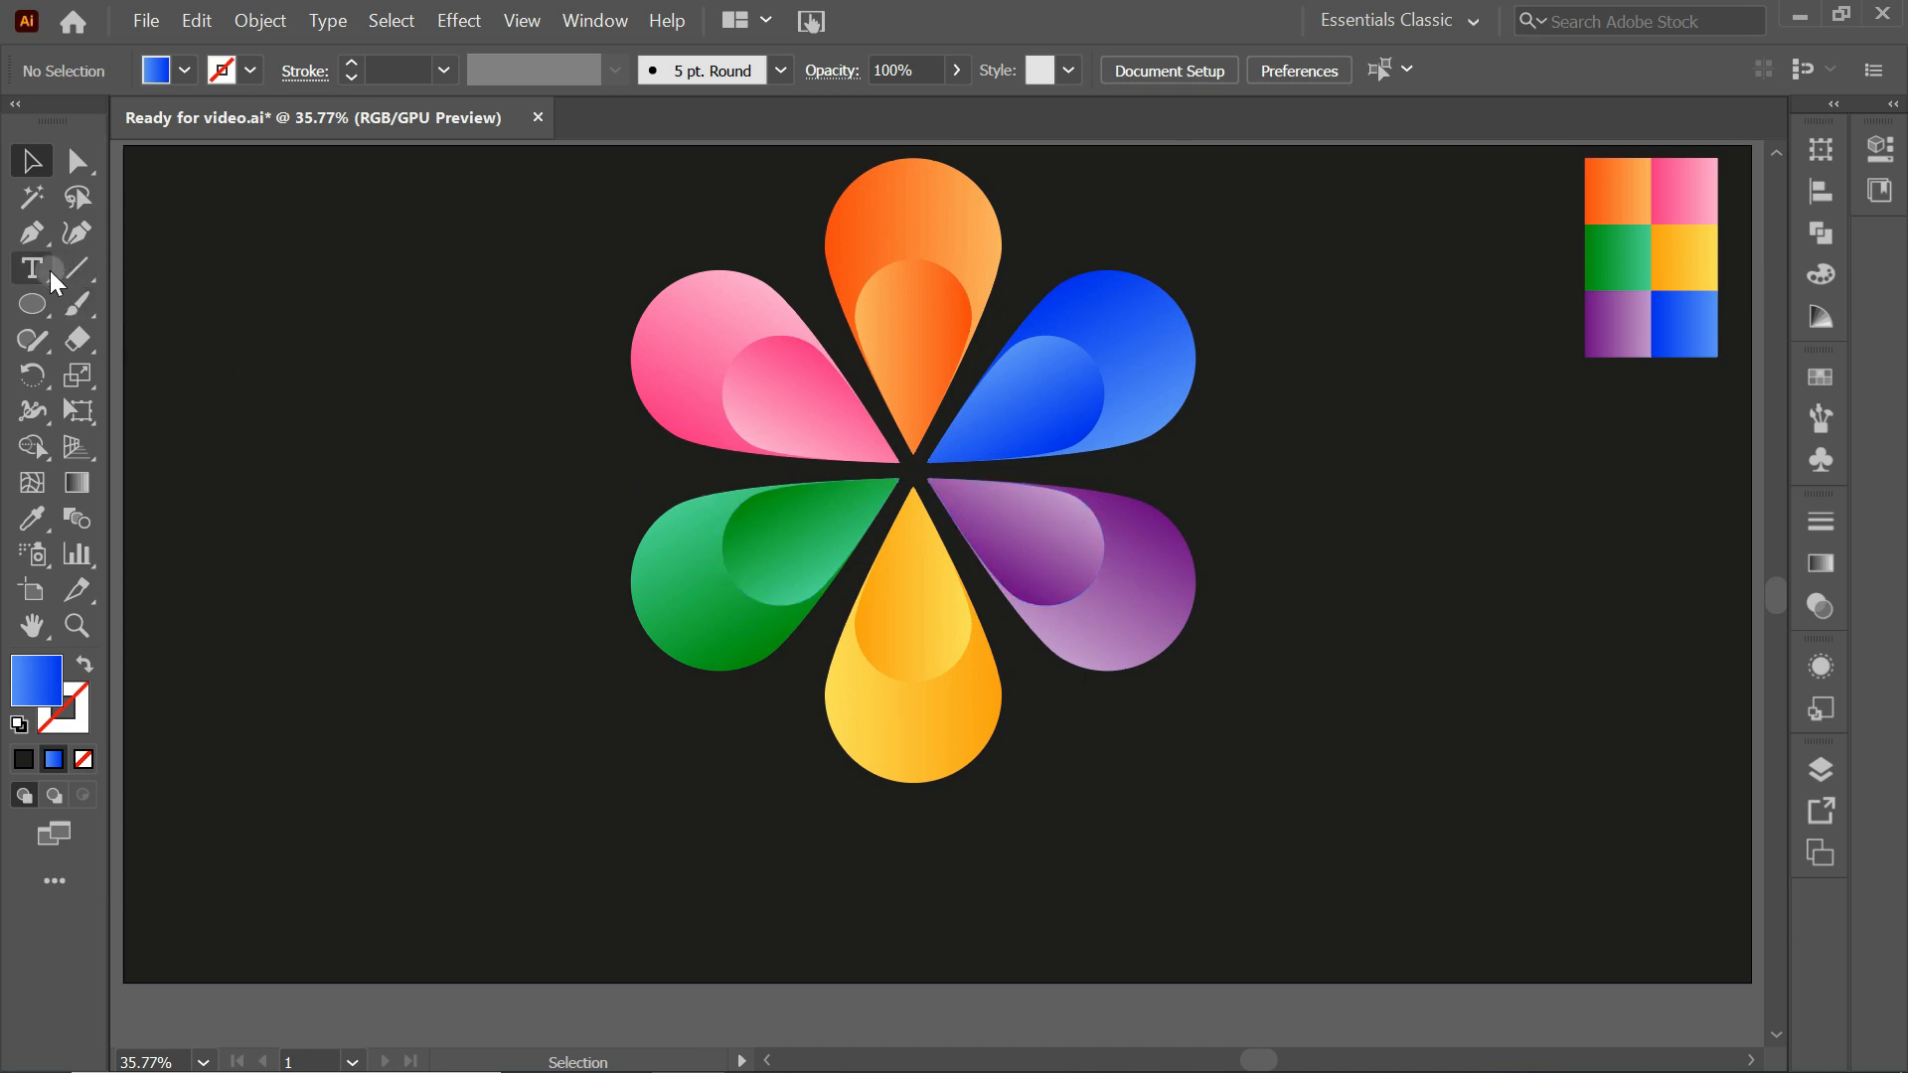
Add the placeholder text "Lorem ipsum" below the flower, fill it white and enlarge it to roughly the flower's width
{"action": "left_click", "coordinate": [680, 819]}
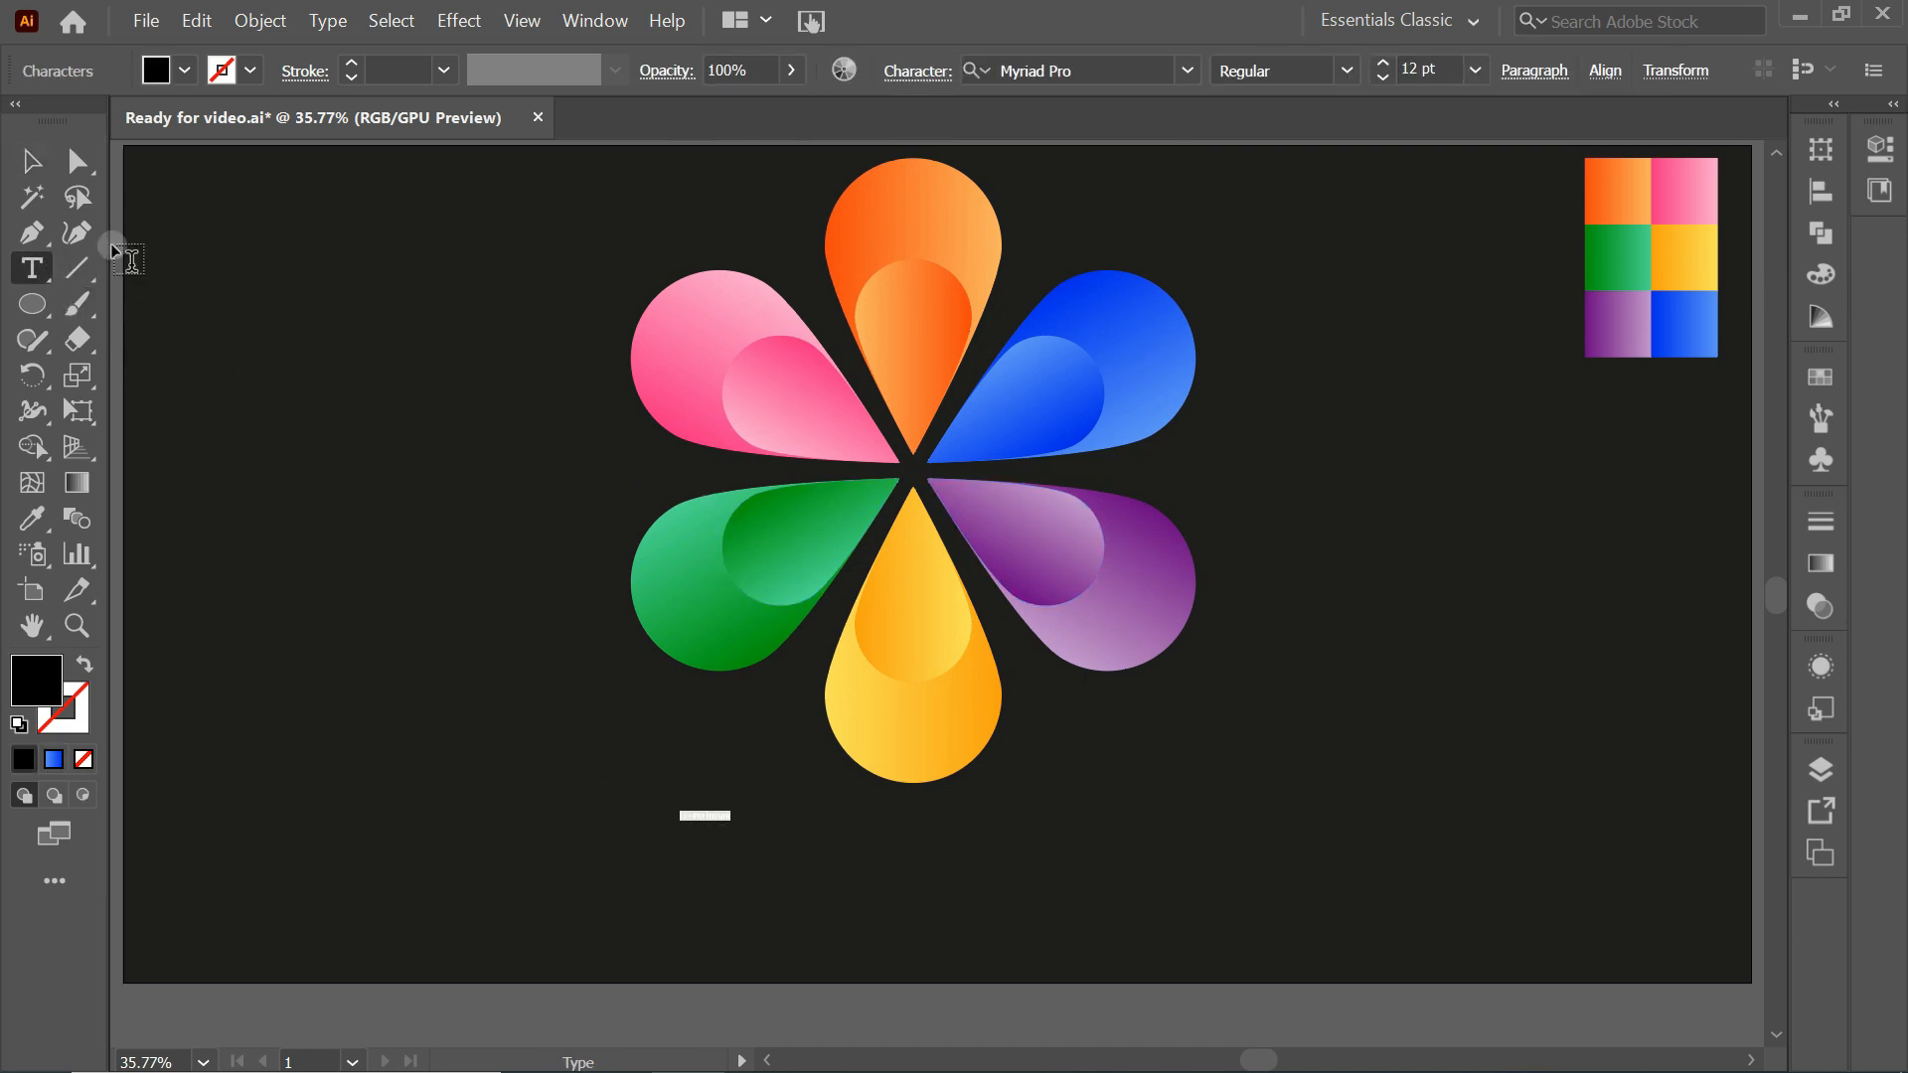
{"action": "left_click", "coordinate": [31, 161]}
{"action": "left_click", "coordinate": [173, 80]}
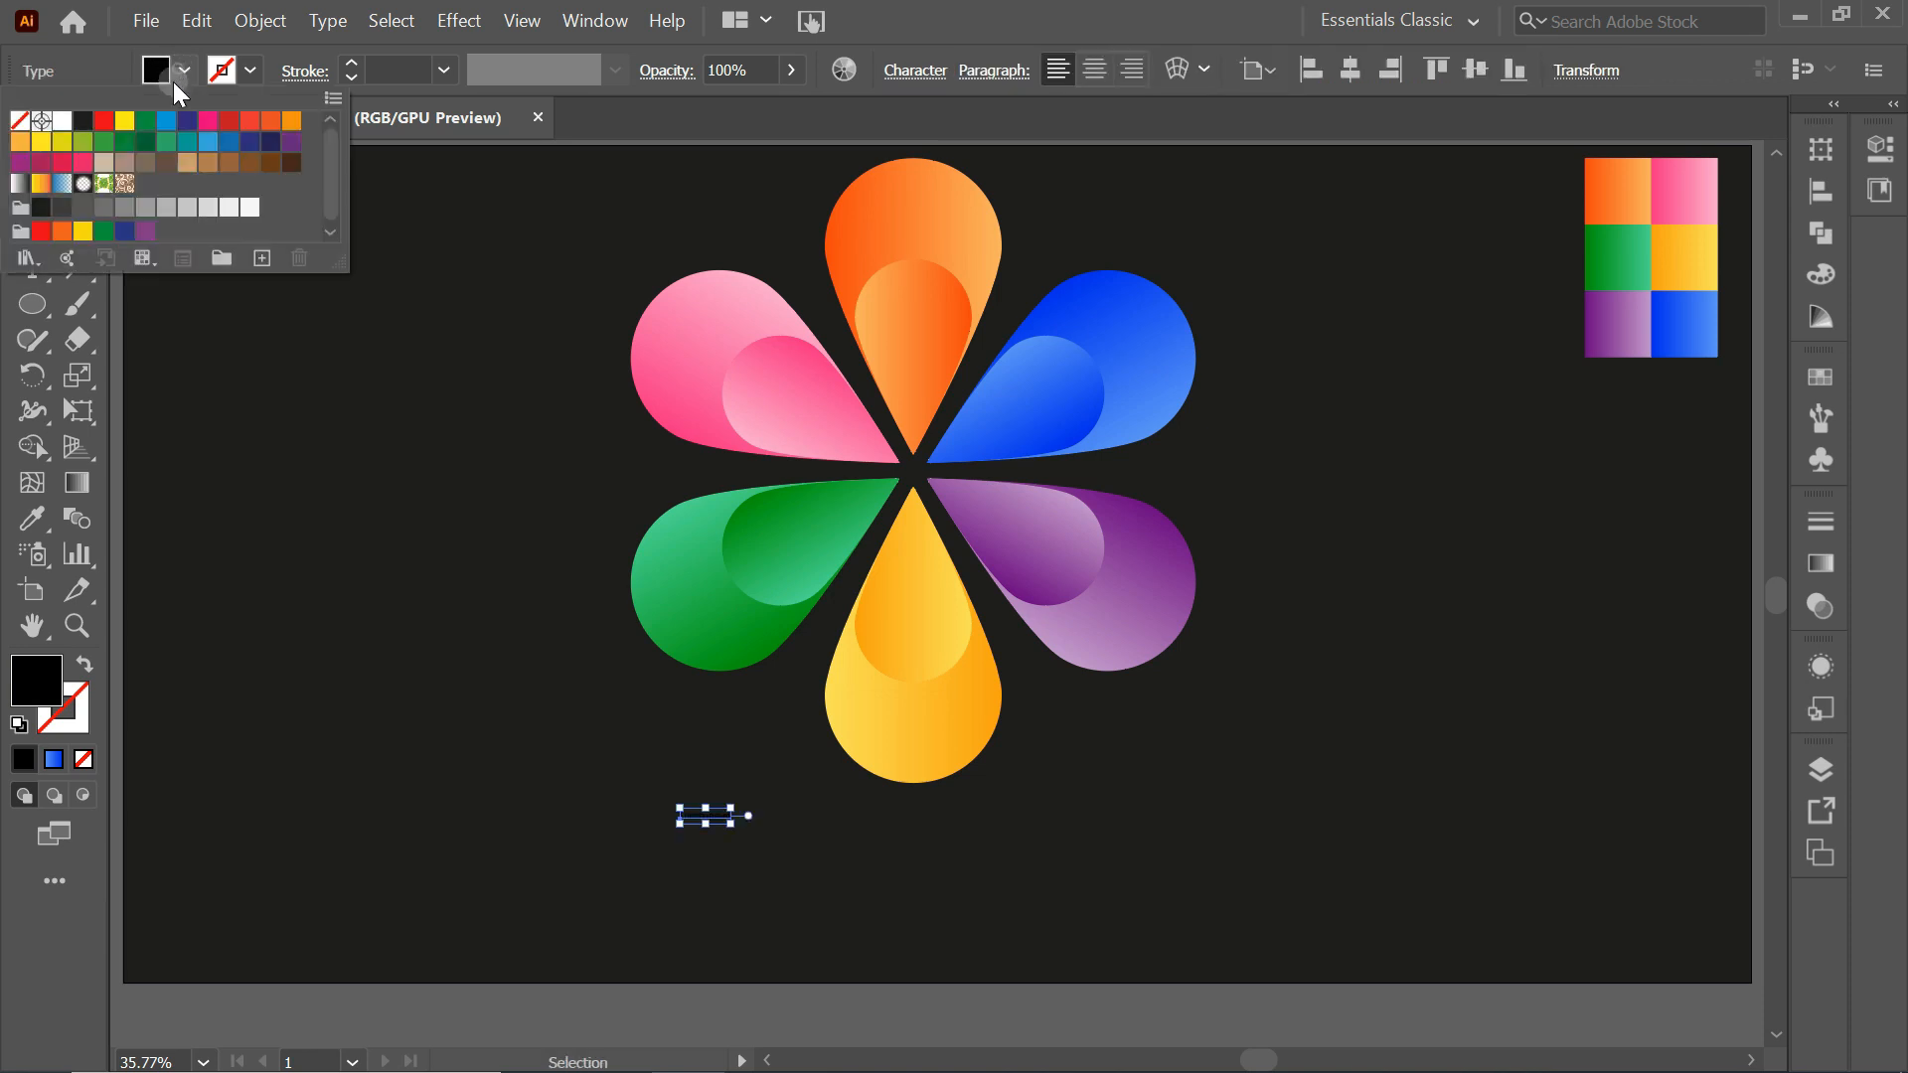
{"action": "left_click", "coordinate": [66, 132]}
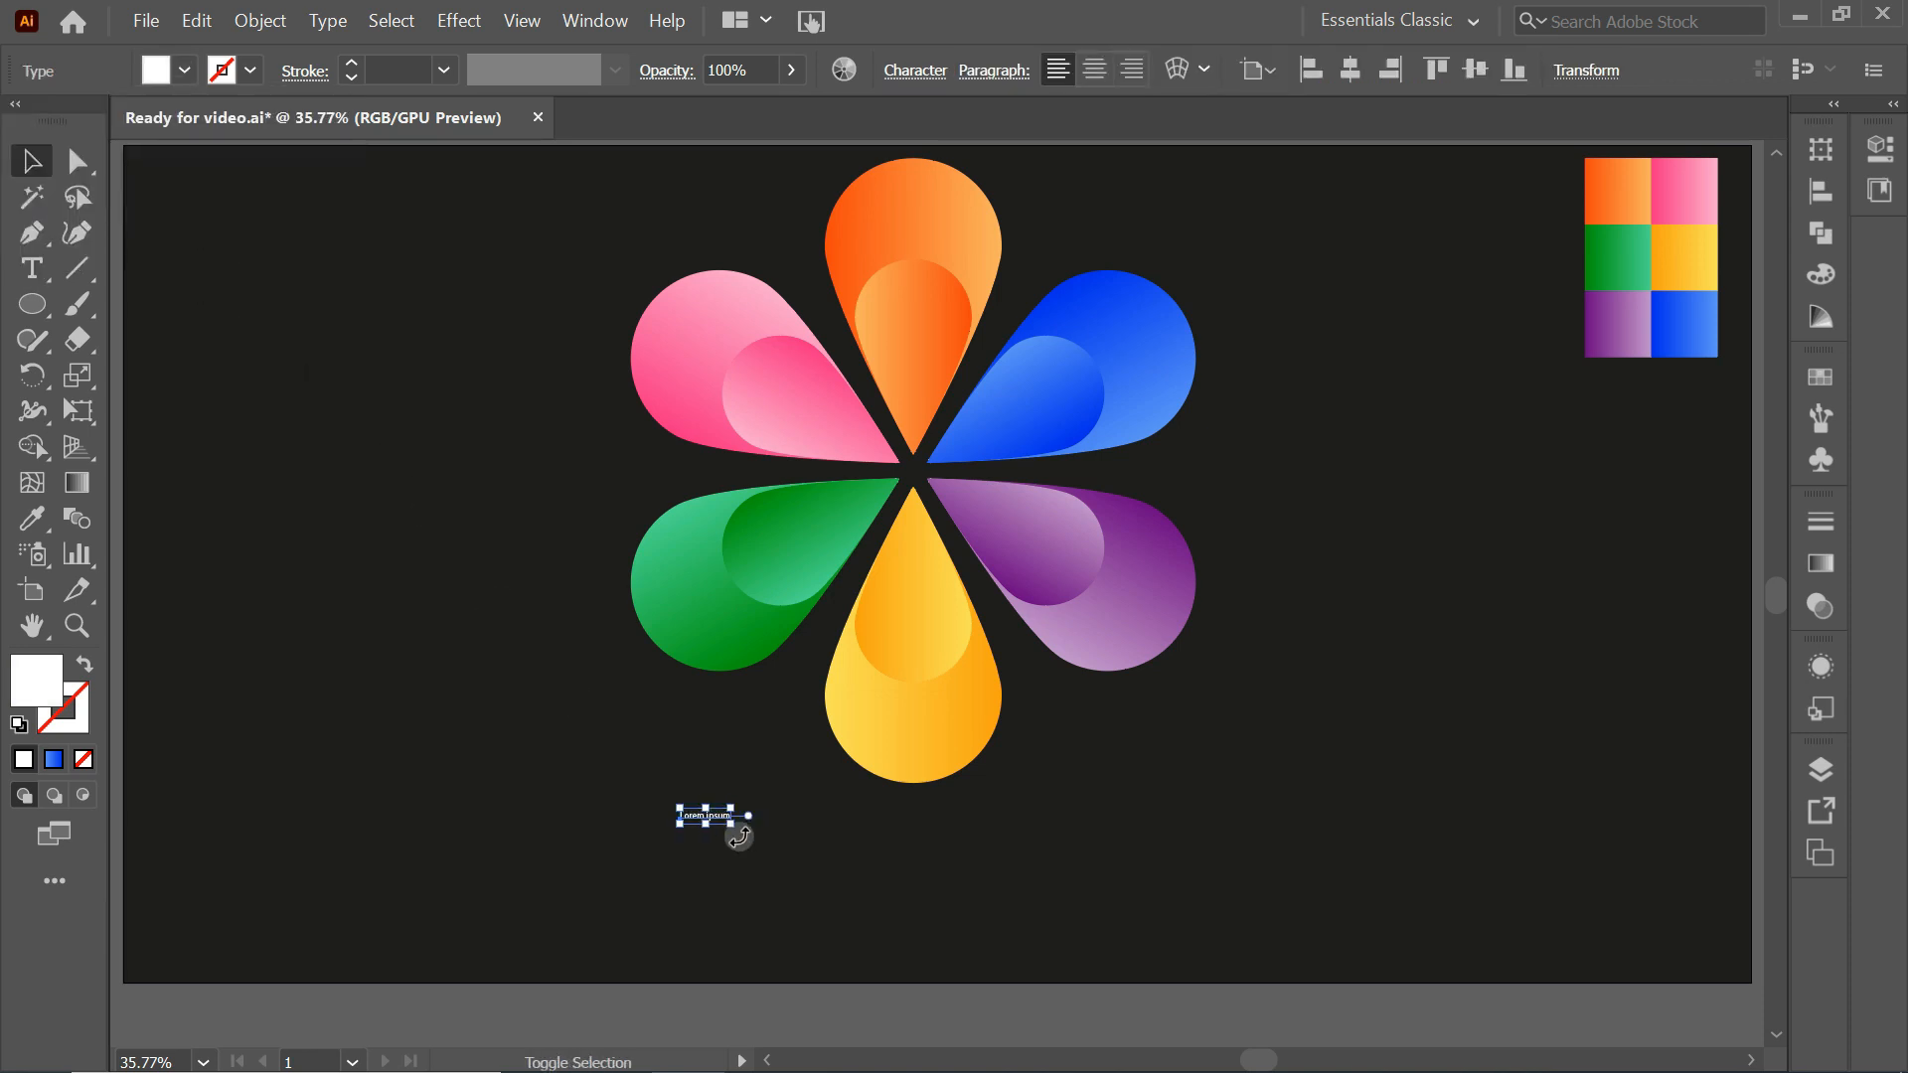
{"action": "left_click_drag", "start_coordinate": [737, 828], "coordinate": [1300, 990]}
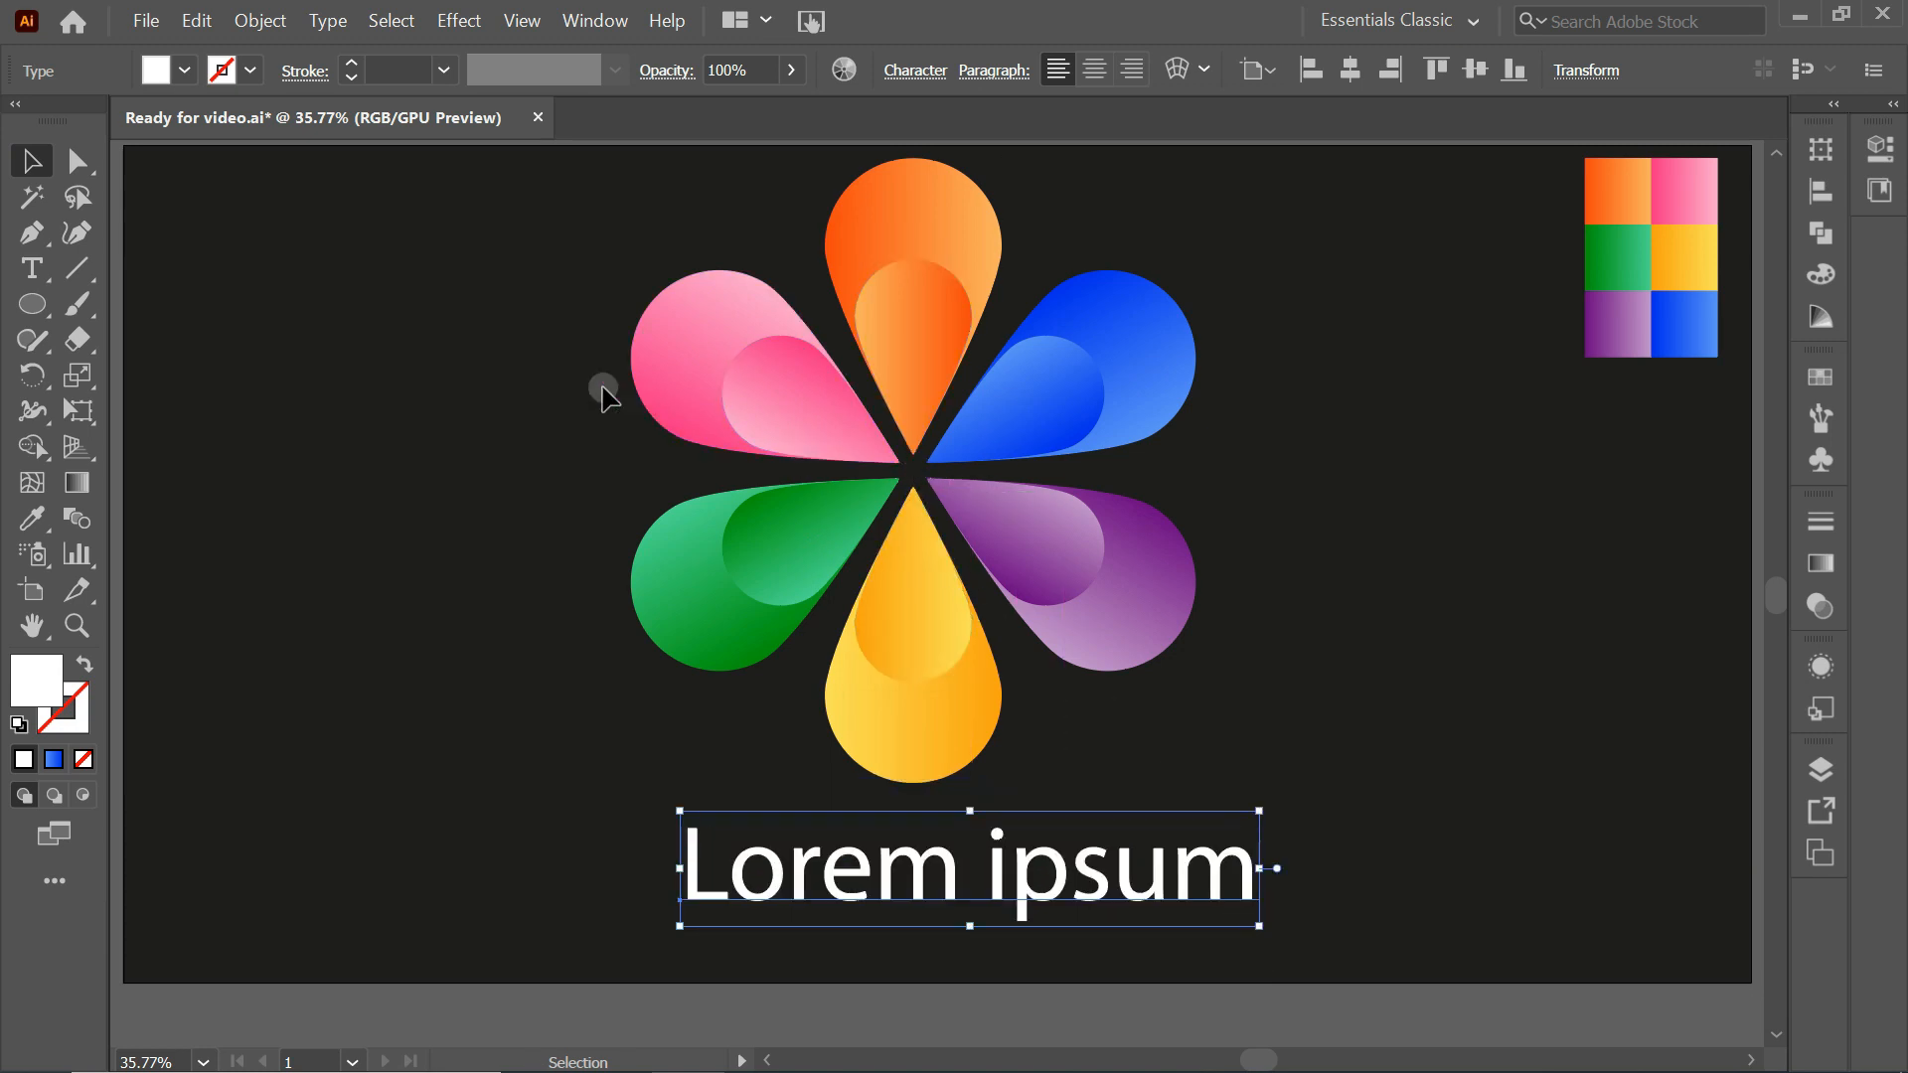
Align the "Lorem ipsum" text and the flower group to a common horizontal centre
{"action": "left_click", "coordinate": [1073, 675], "text": "shift"}
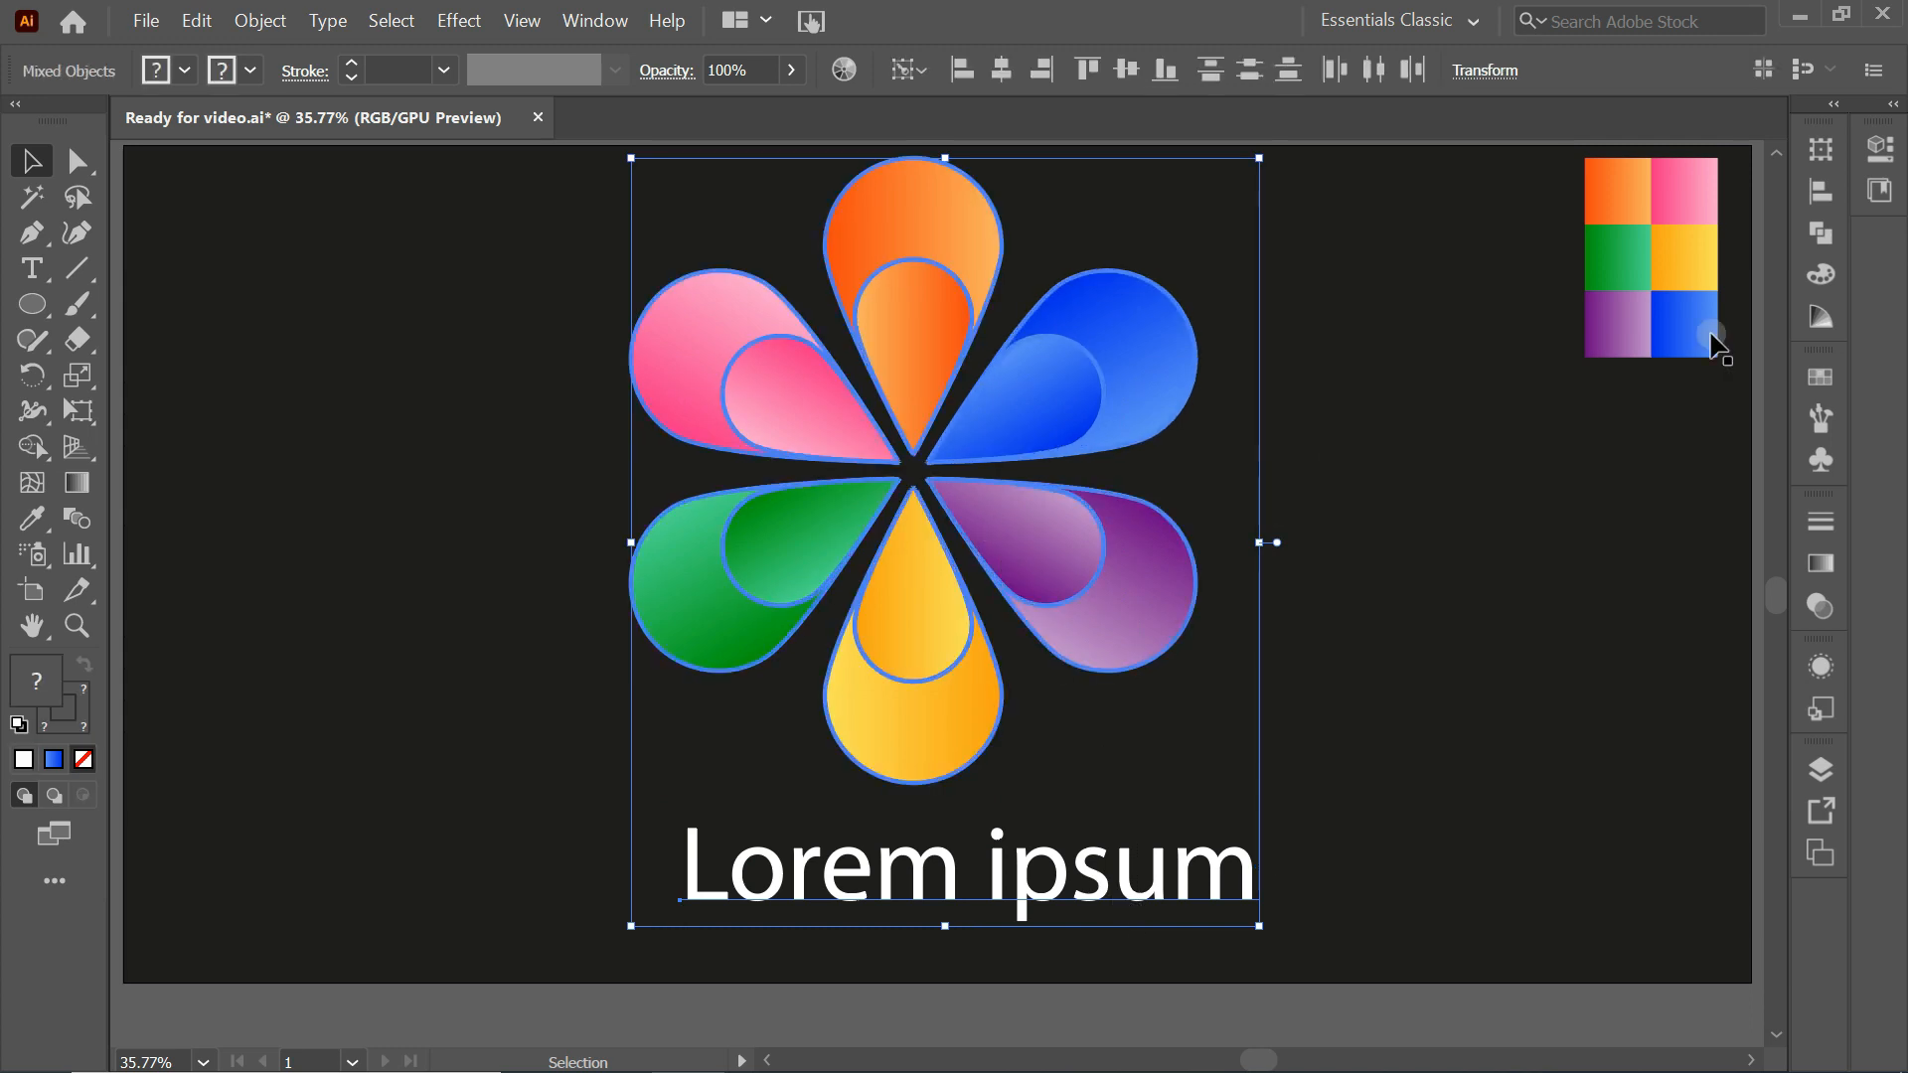
{"action": "left_click", "coordinate": [1546, 218]}
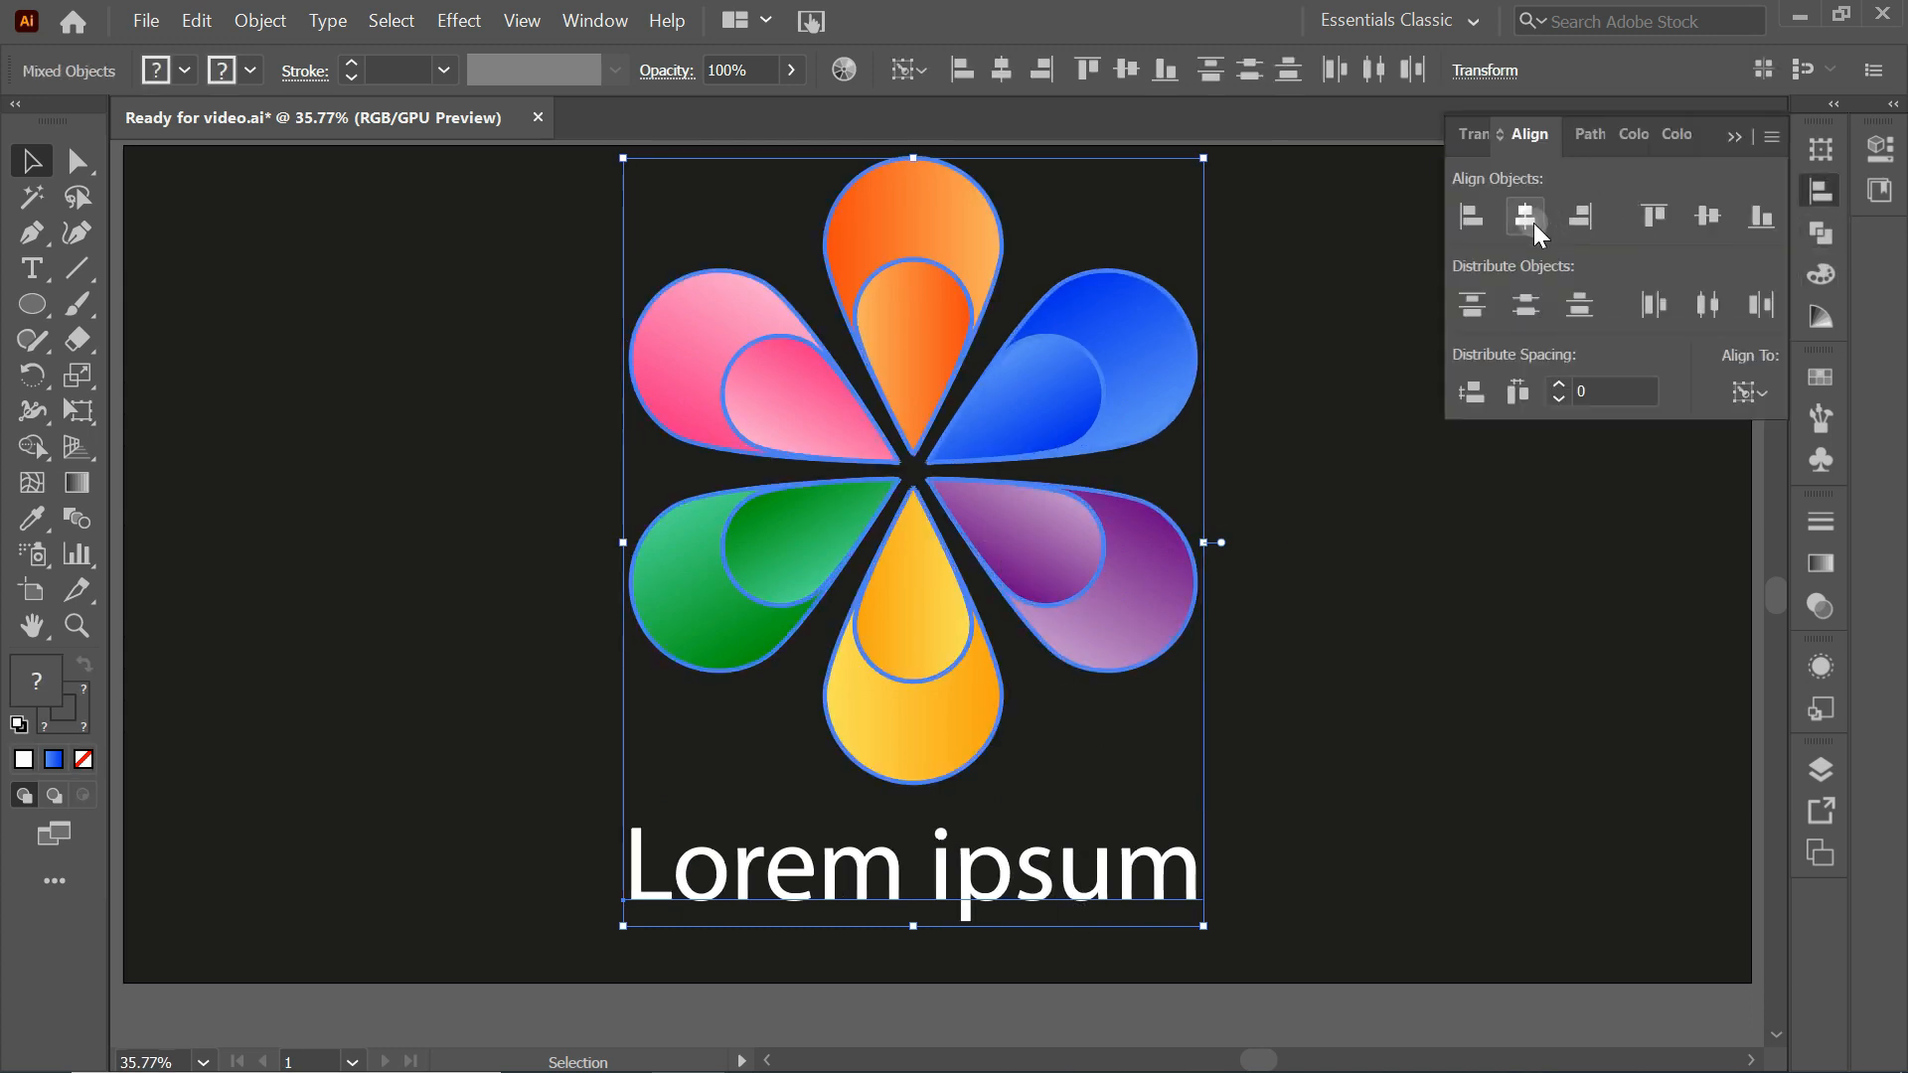
{"action": "left_click", "coordinate": [1734, 136]}
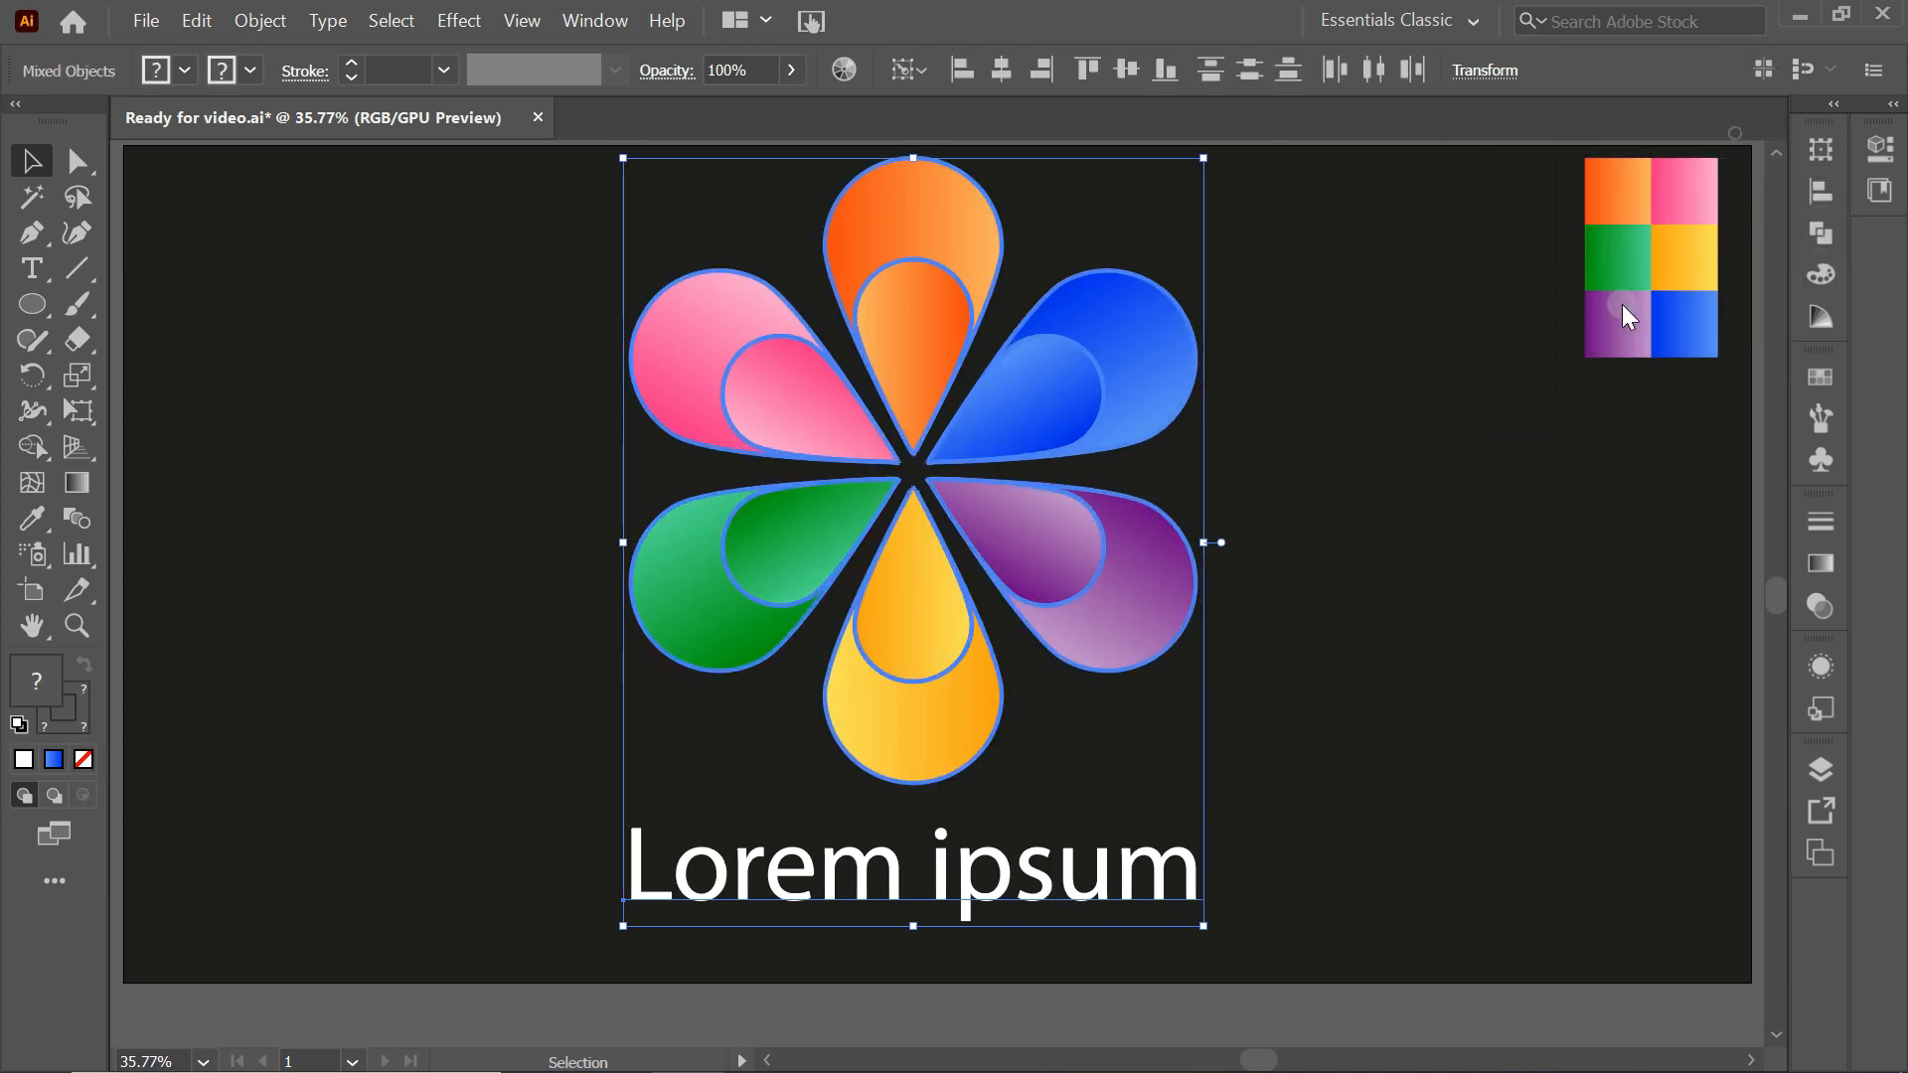
Group the flower with its text and centre the group horizontally and vertically on the artboard
{"action": "right_click", "coordinate": [1037, 367]}
{"action": "left_click", "coordinate": [1103, 610]}
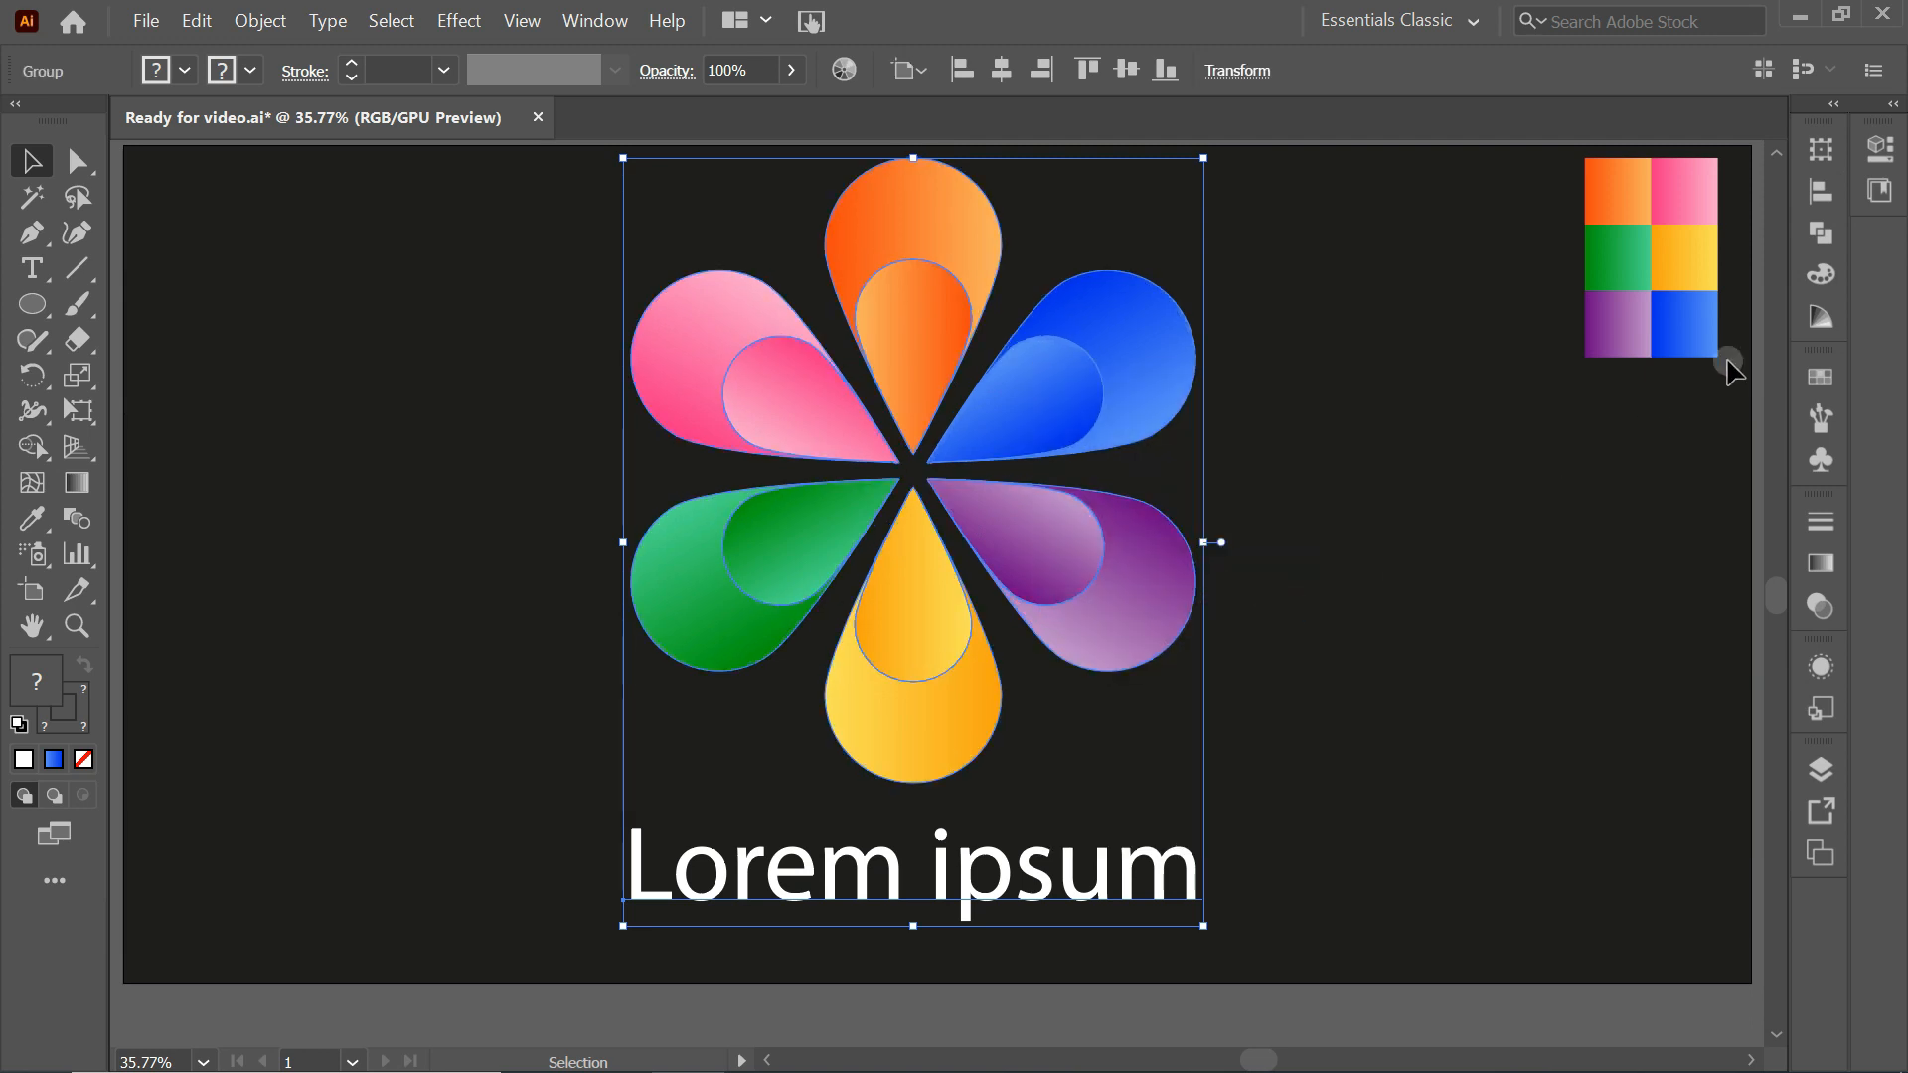
{"action": "left_click", "coordinate": [1824, 190]}
{"action": "left_click", "coordinate": [1520, 217]}
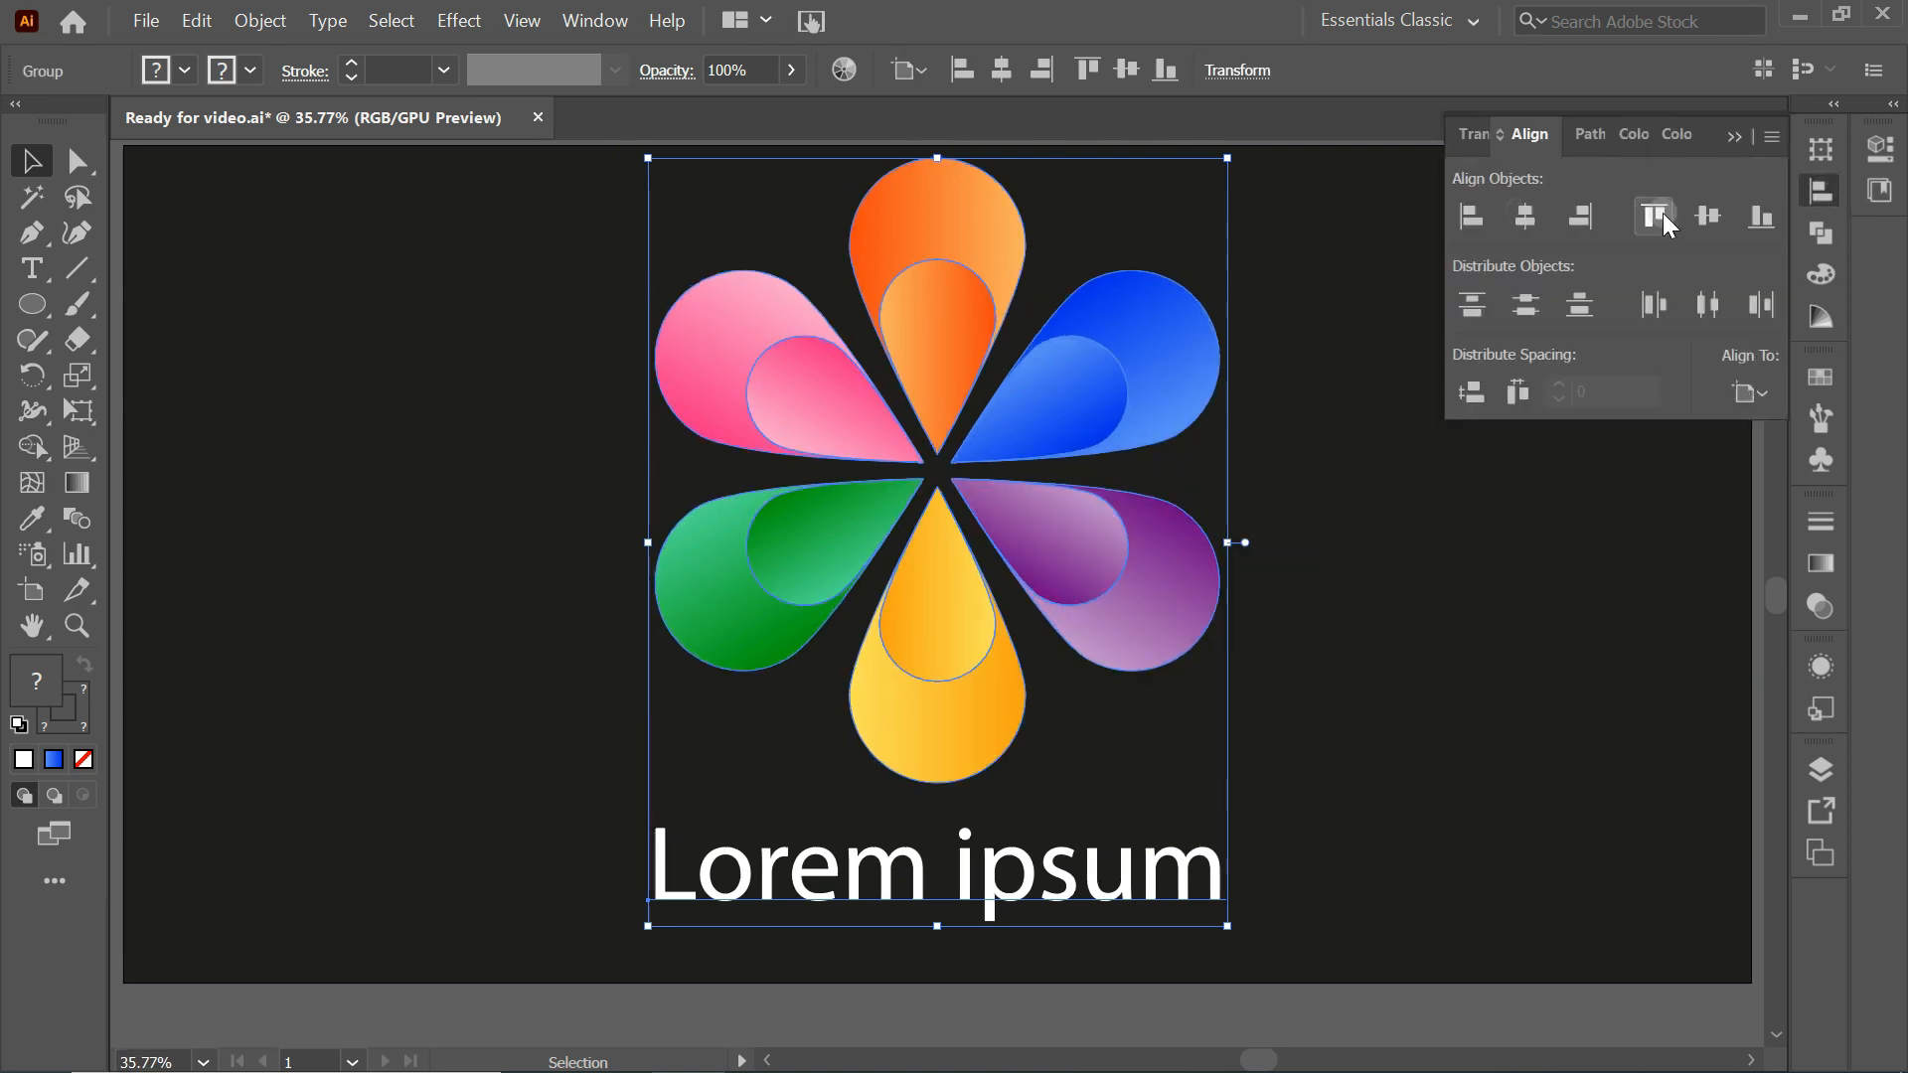
{"action": "left_click", "coordinate": [1713, 220]}
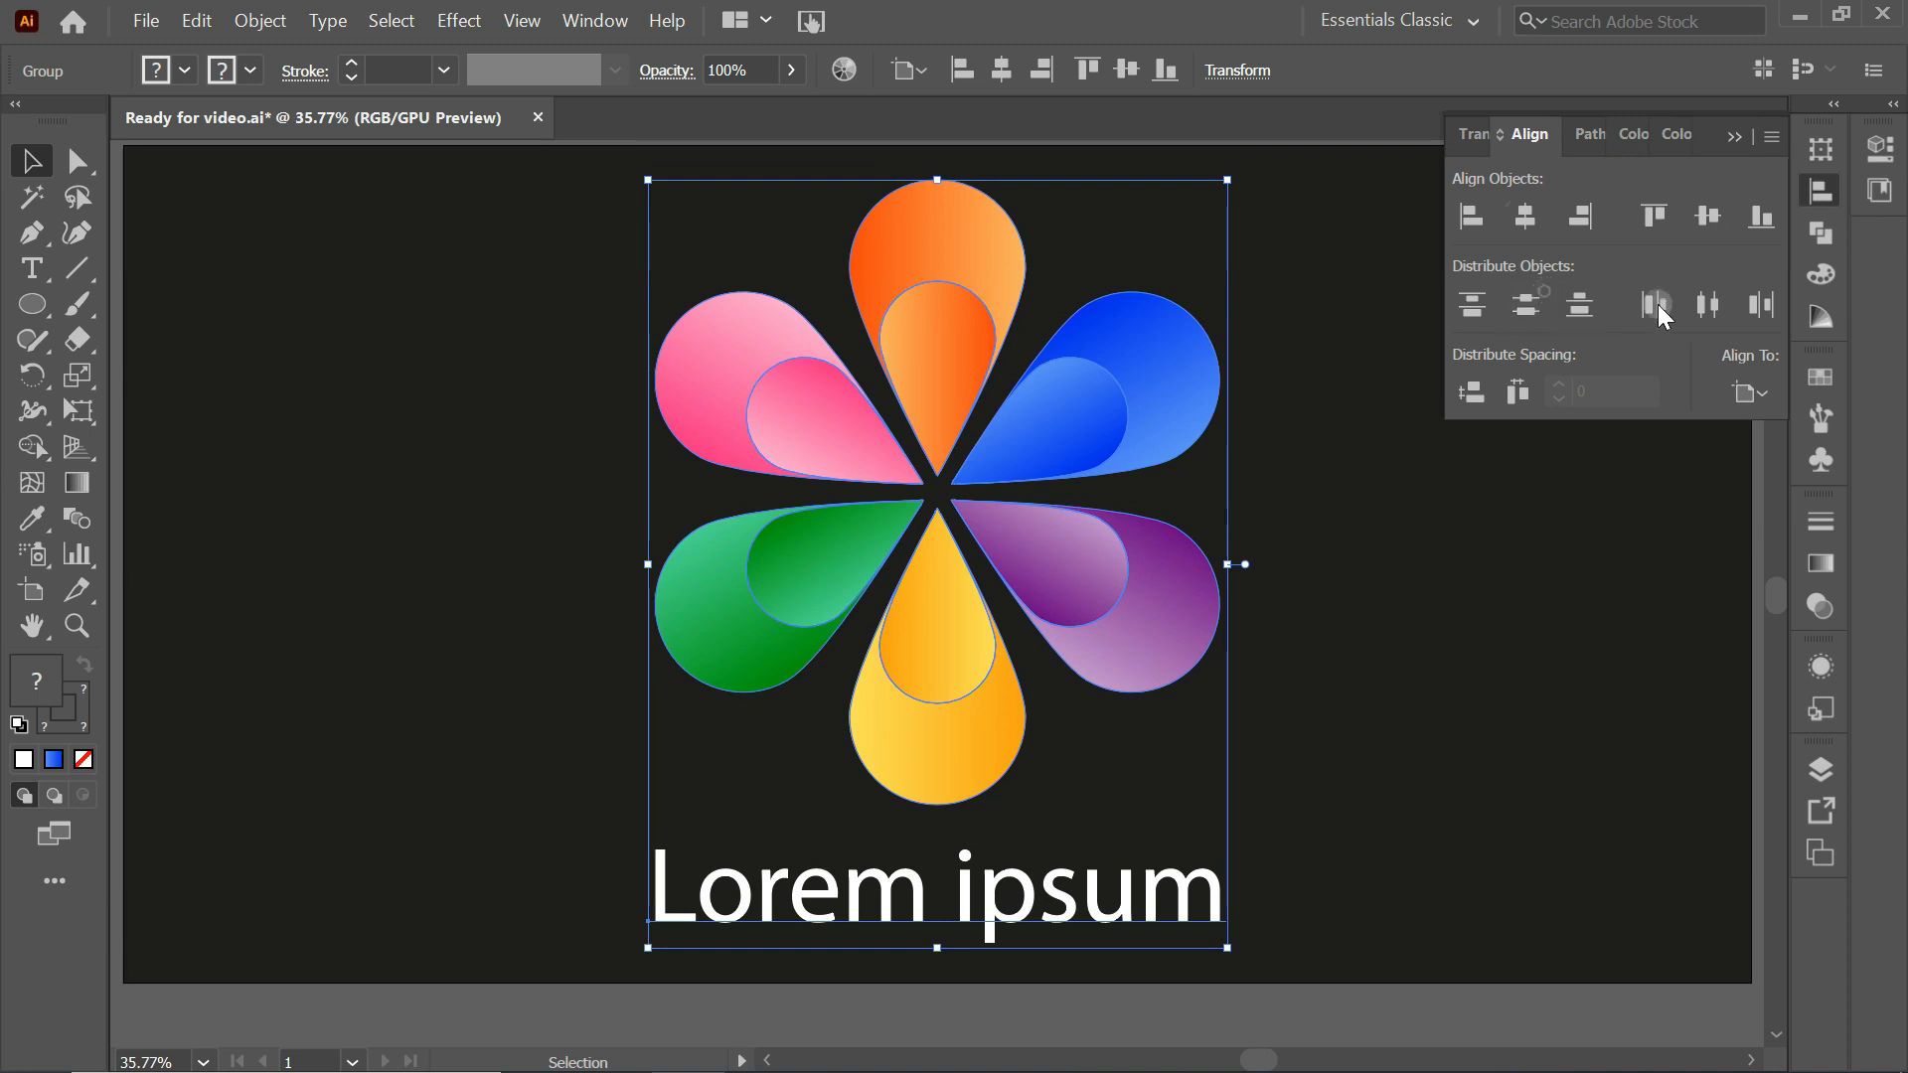
{"action": "left_click", "coordinate": [1737, 142]}
{"action": "left_click", "coordinate": [1696, 390]}
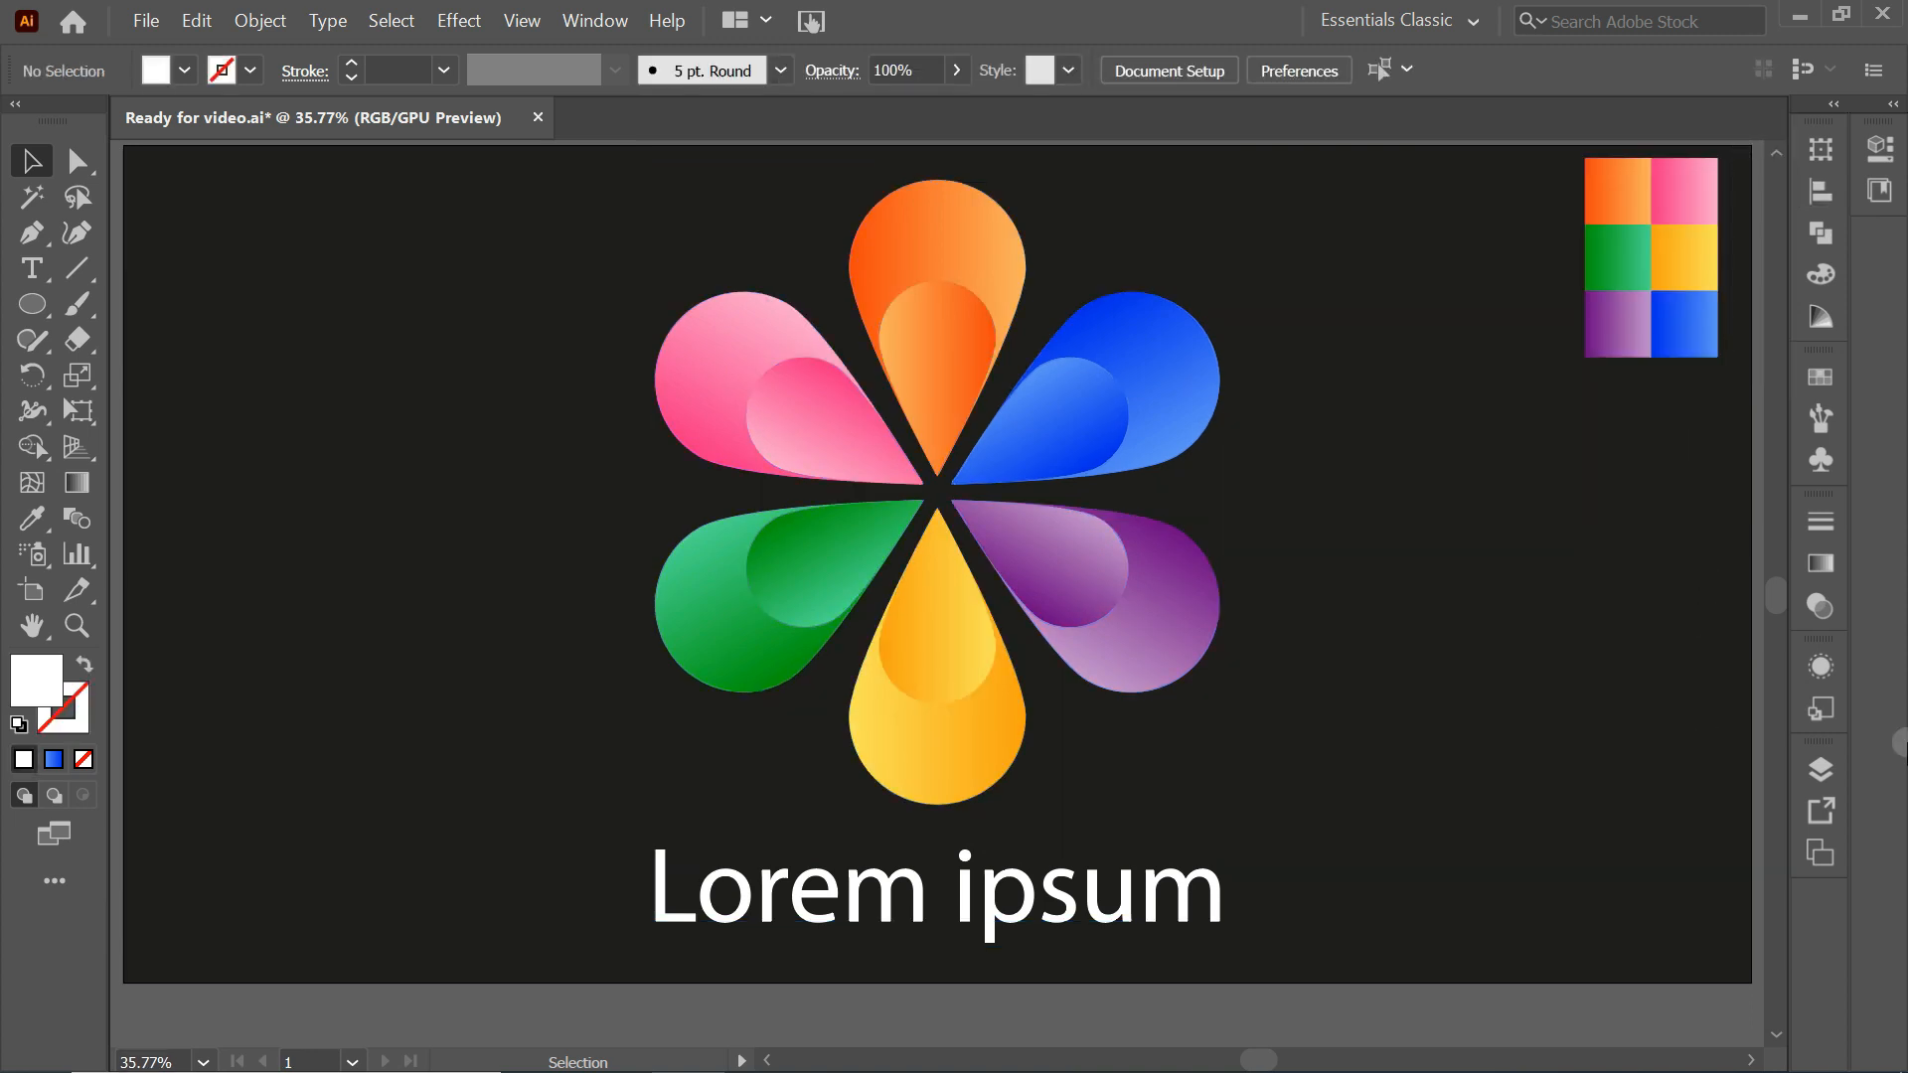